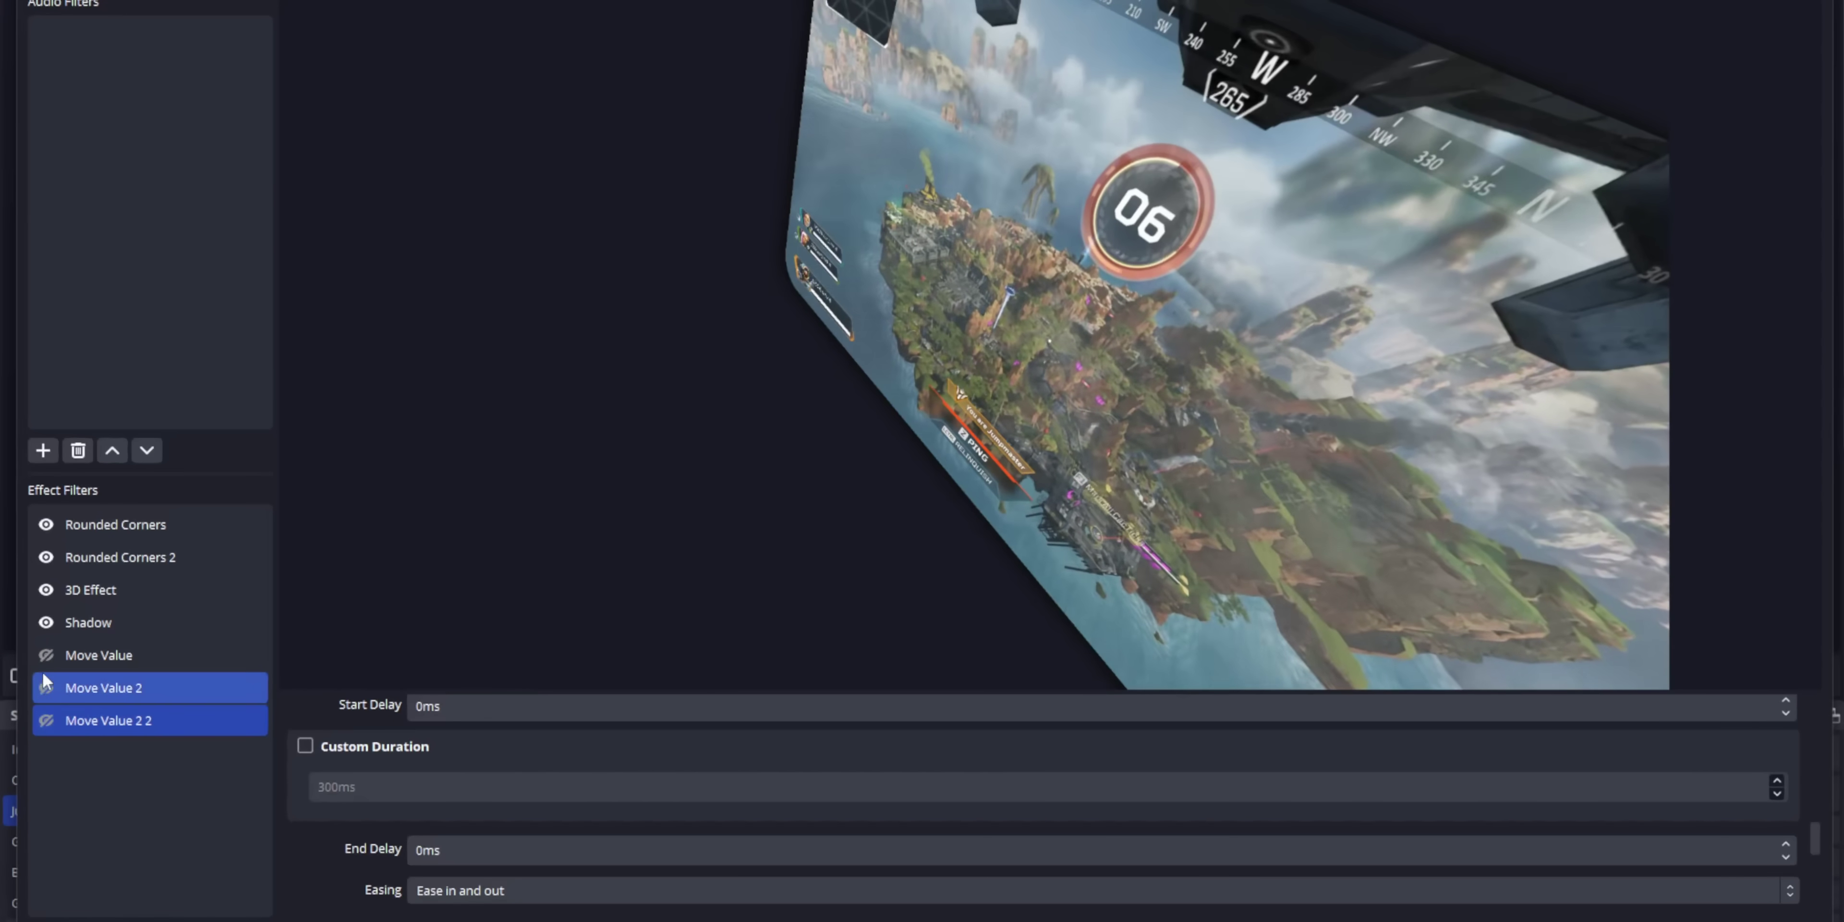
Raise the Composite Blur radius on '[Clone] Display: Blur' in the BRB scene from 0 to 122
ctrl+click(48, 657)
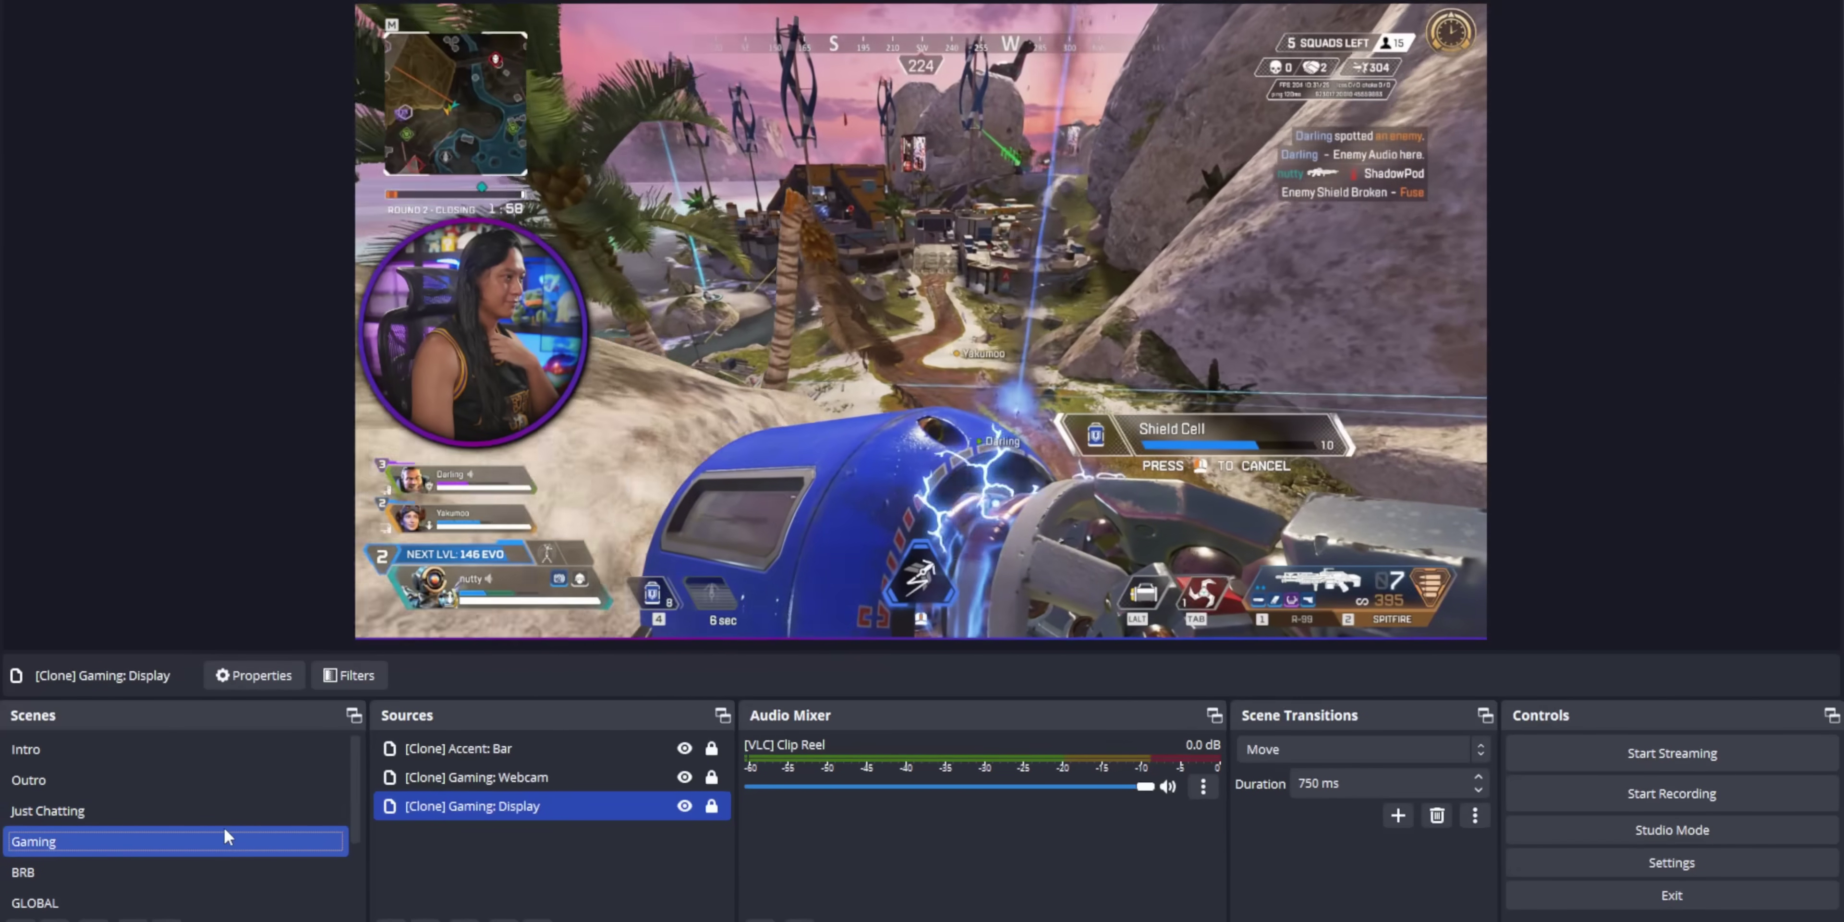
click(228, 822)
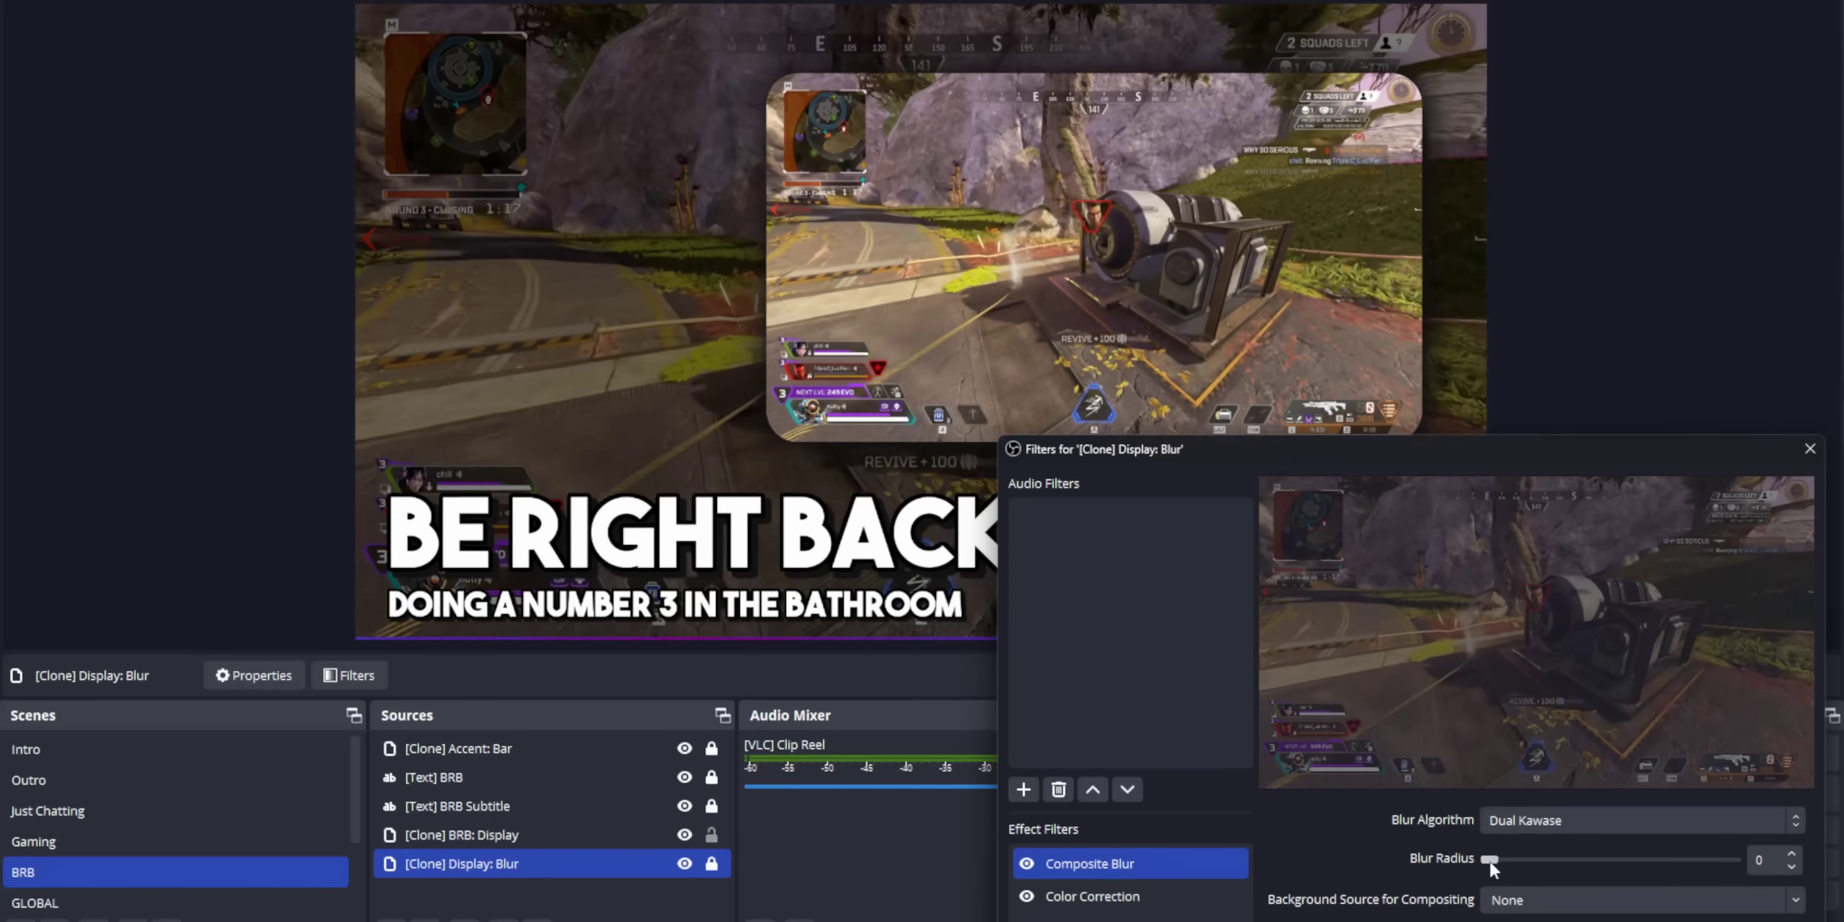
mouse_move(1490, 859)
mouse_down()
mouse_move(1537, 865)
mouse_move(1501, 870)
mouse_up()
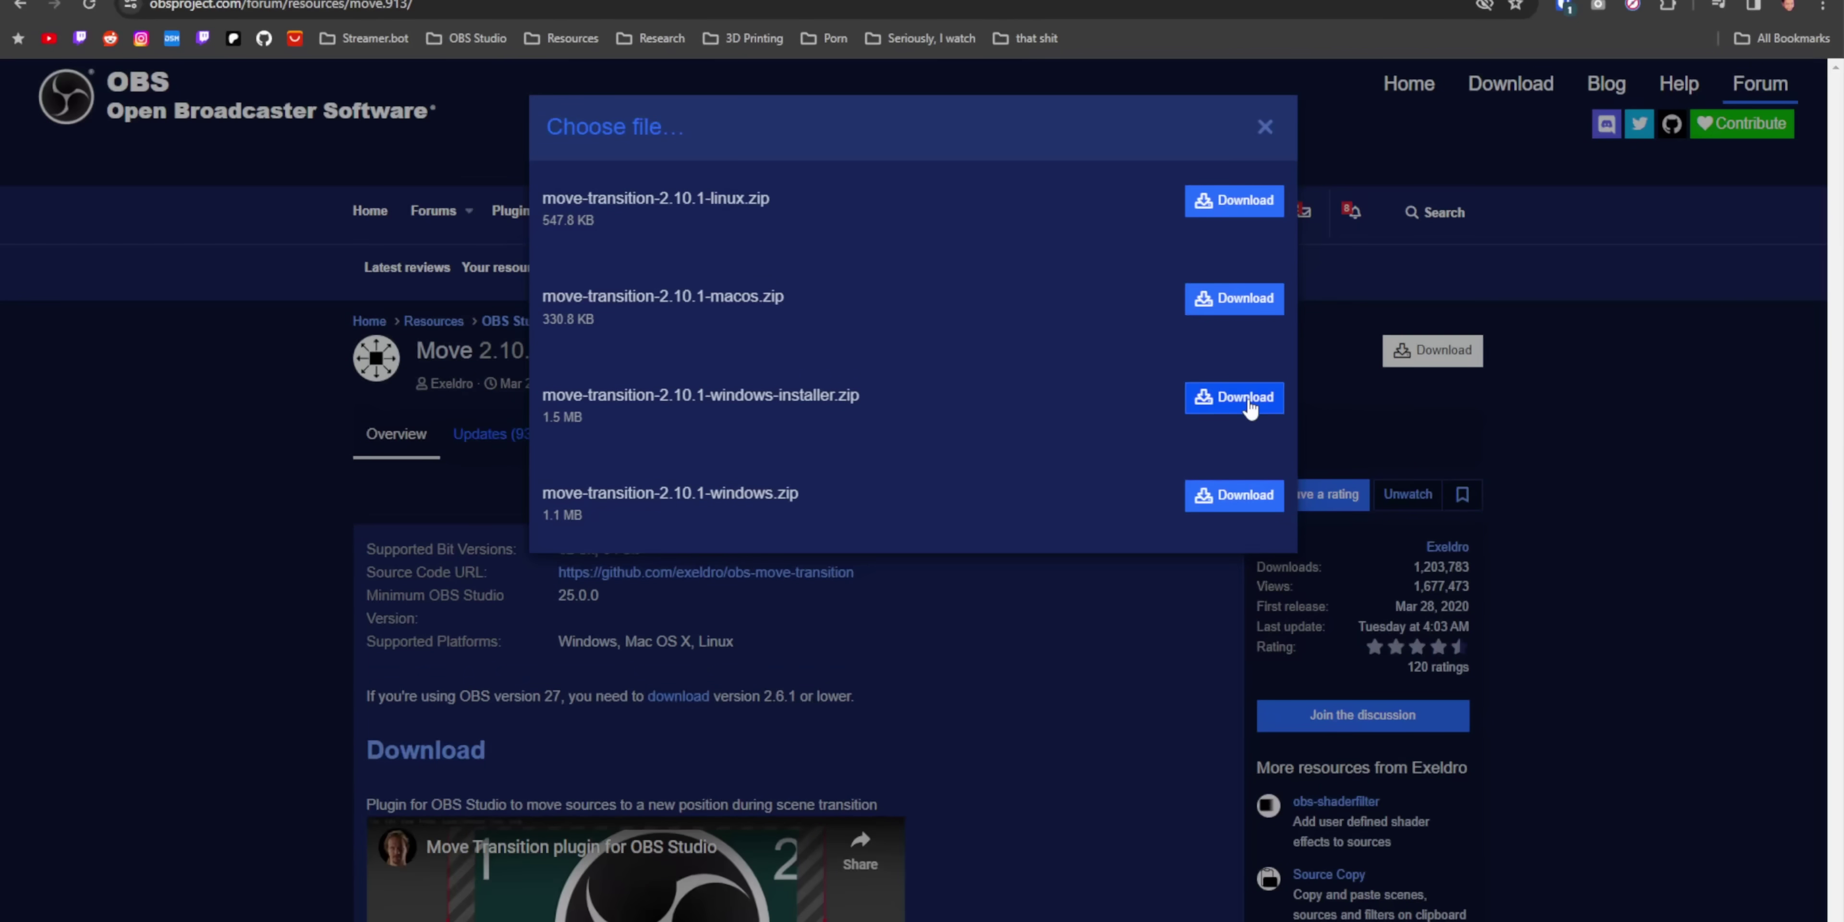
Download move-transition-2.10.1-windows-installer.zip and advance the installer to ready-to-install
click(1246, 397)
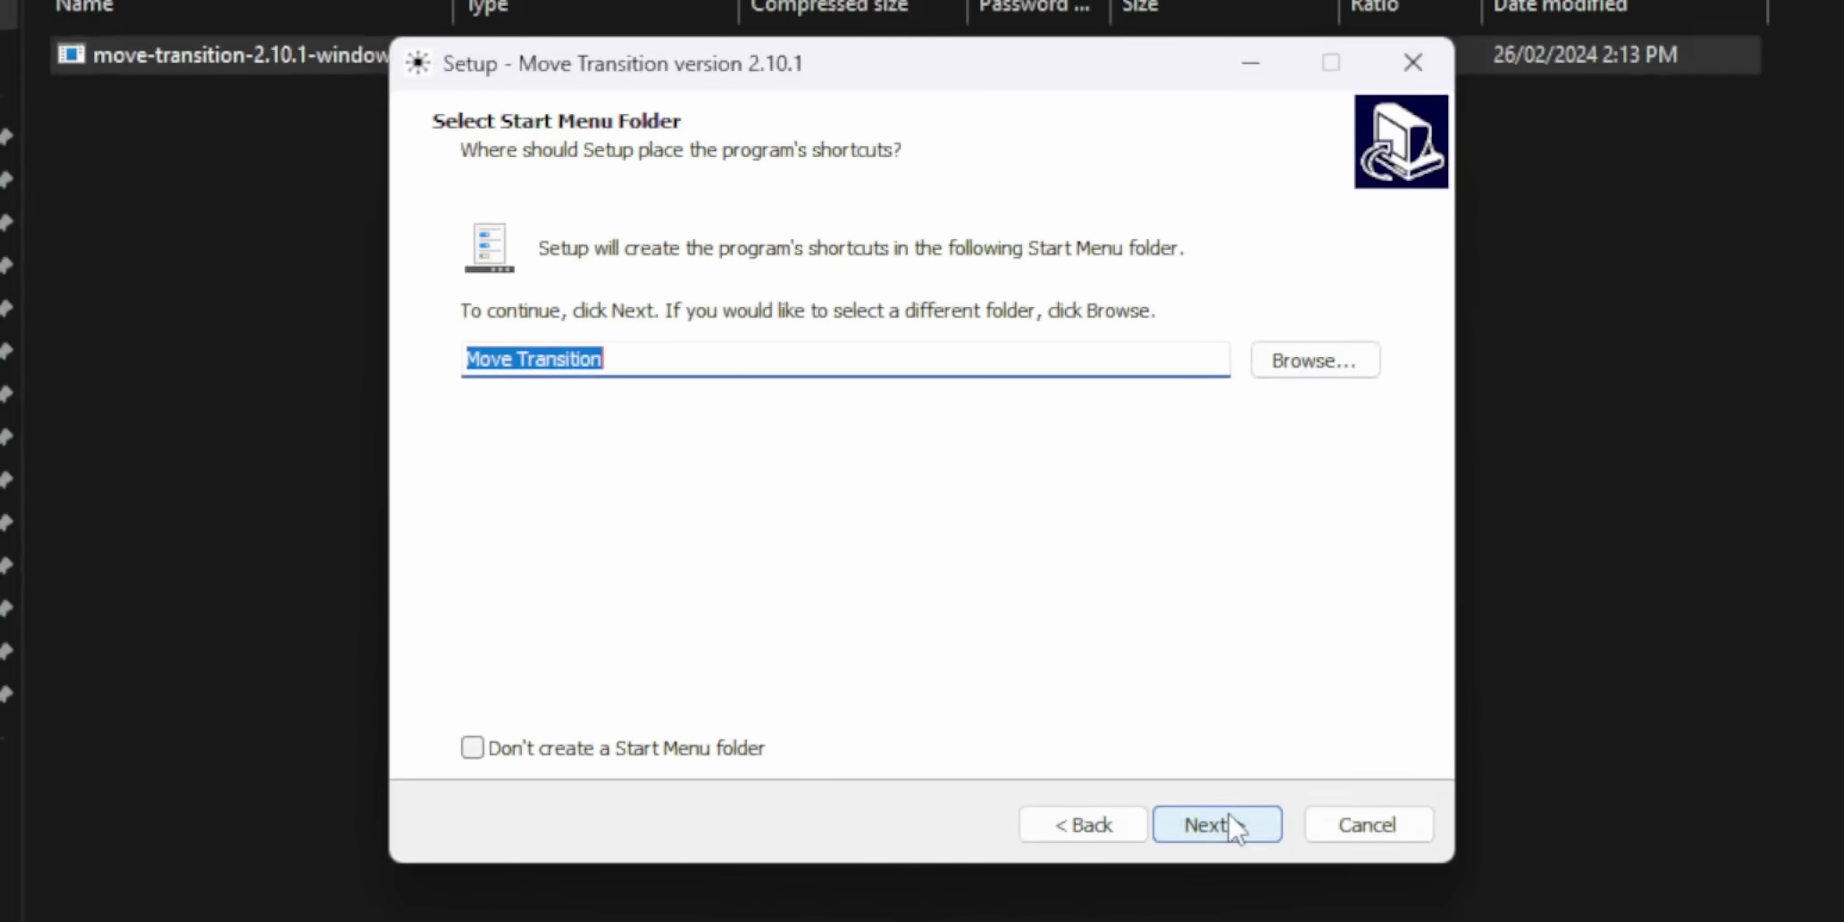
click(1235, 825)
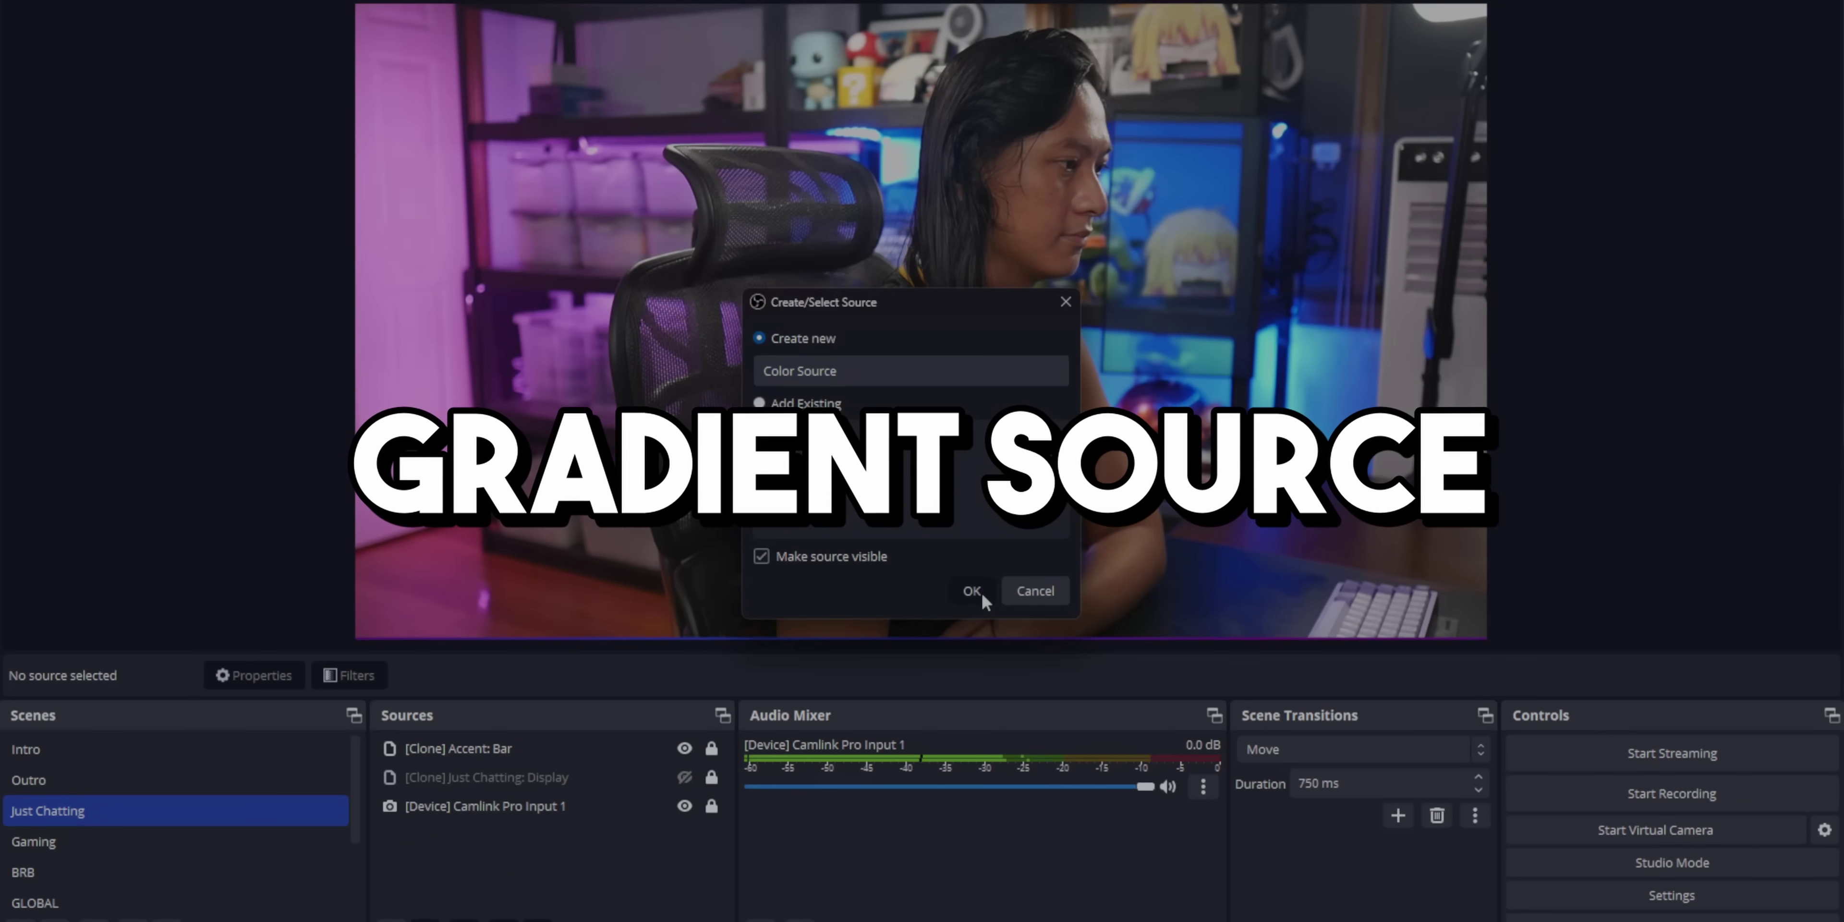
Create a light blue Color Source and place it in the frame's upper-left
click(981, 593)
click(1110, 476)
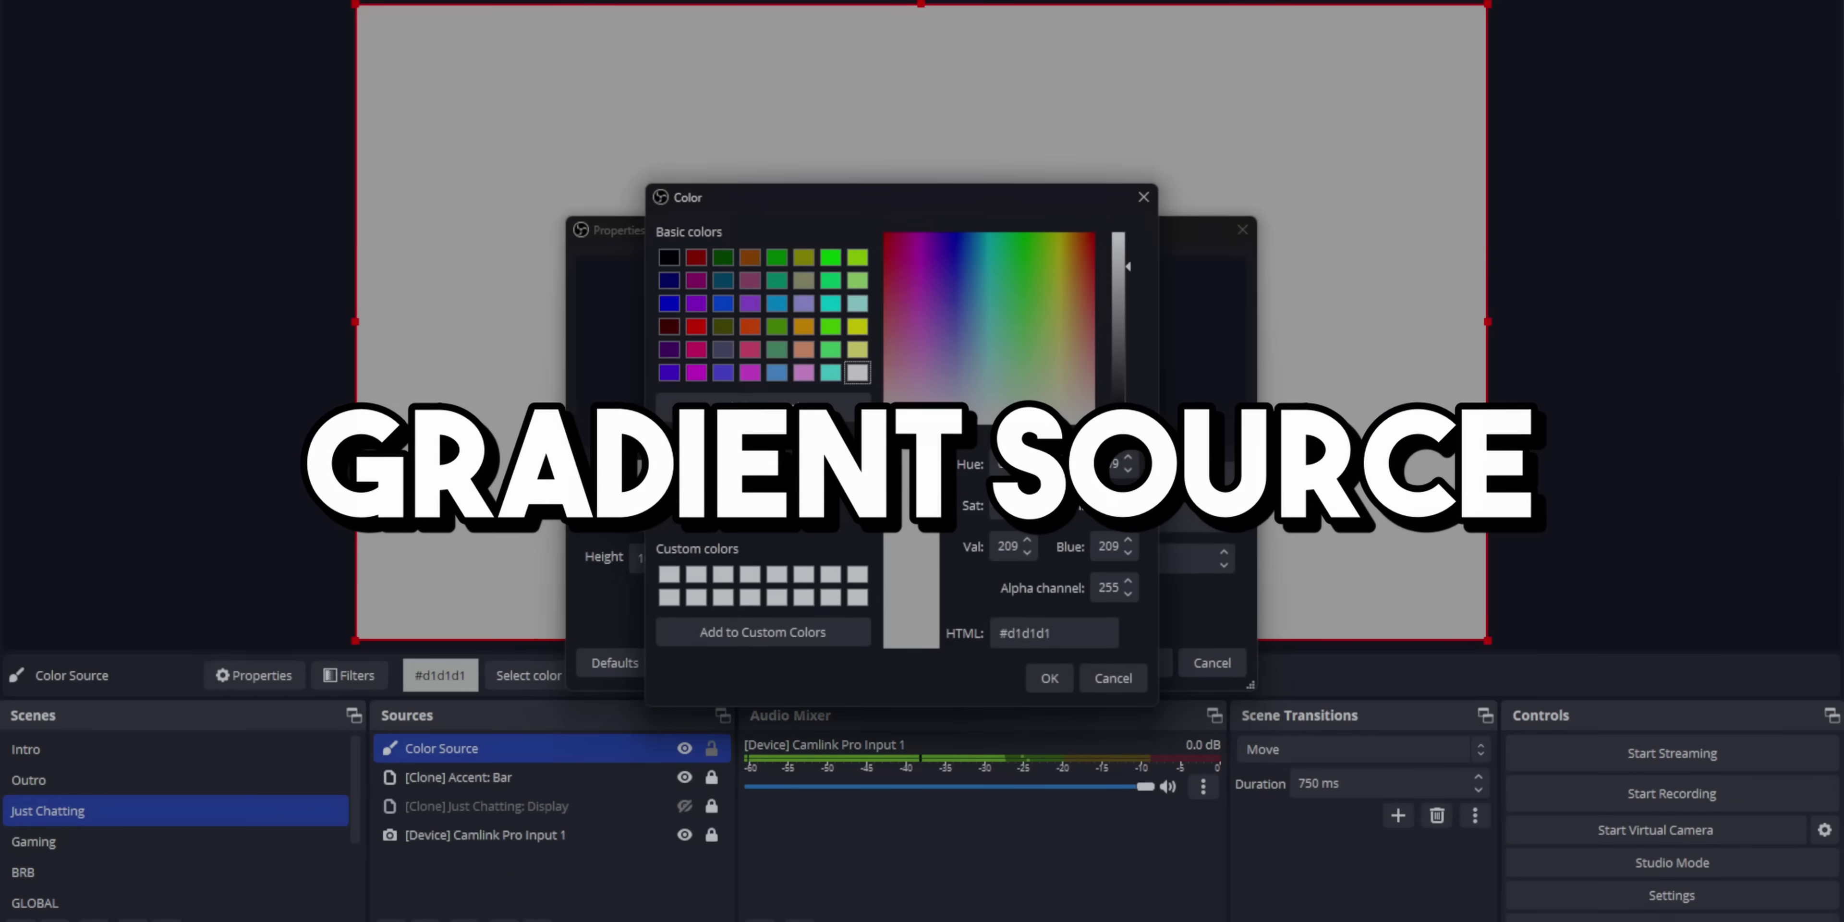
click(972, 331)
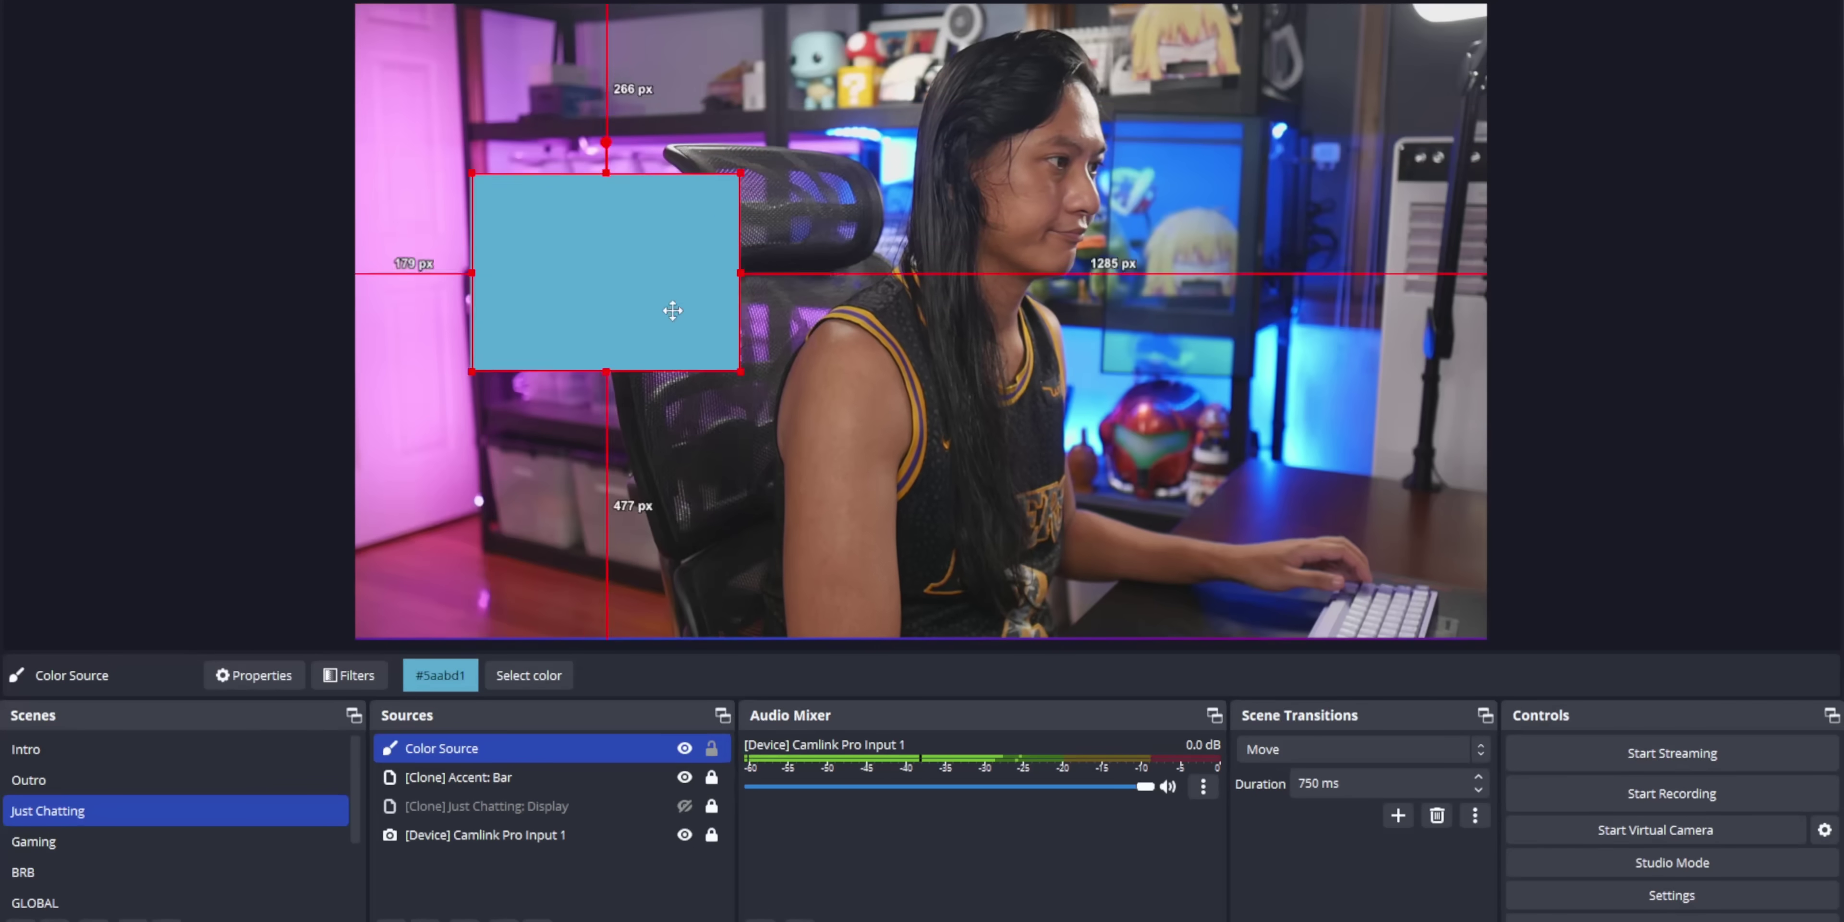
drag(754, 354, 616, 398)
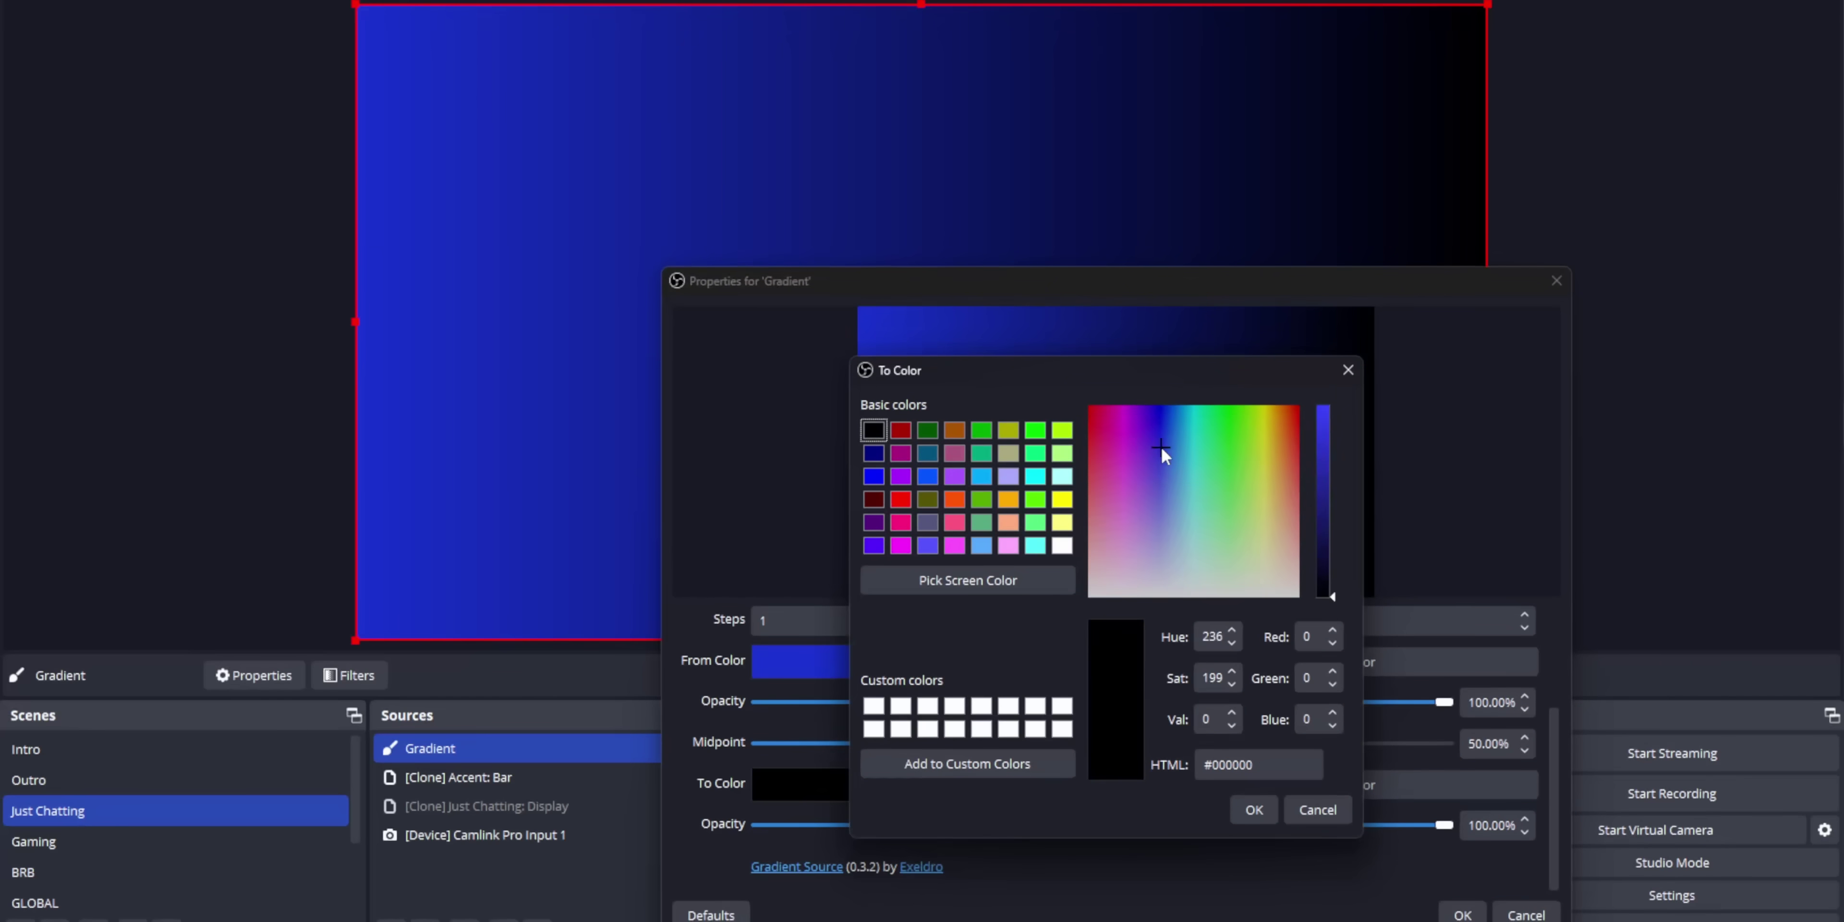
Set the rainbow gradient's end colour to purple, then place and shrink it over the camera
drag(1319, 535, 1314, 498)
click(1254, 810)
drag(435, 843, 317, 850)
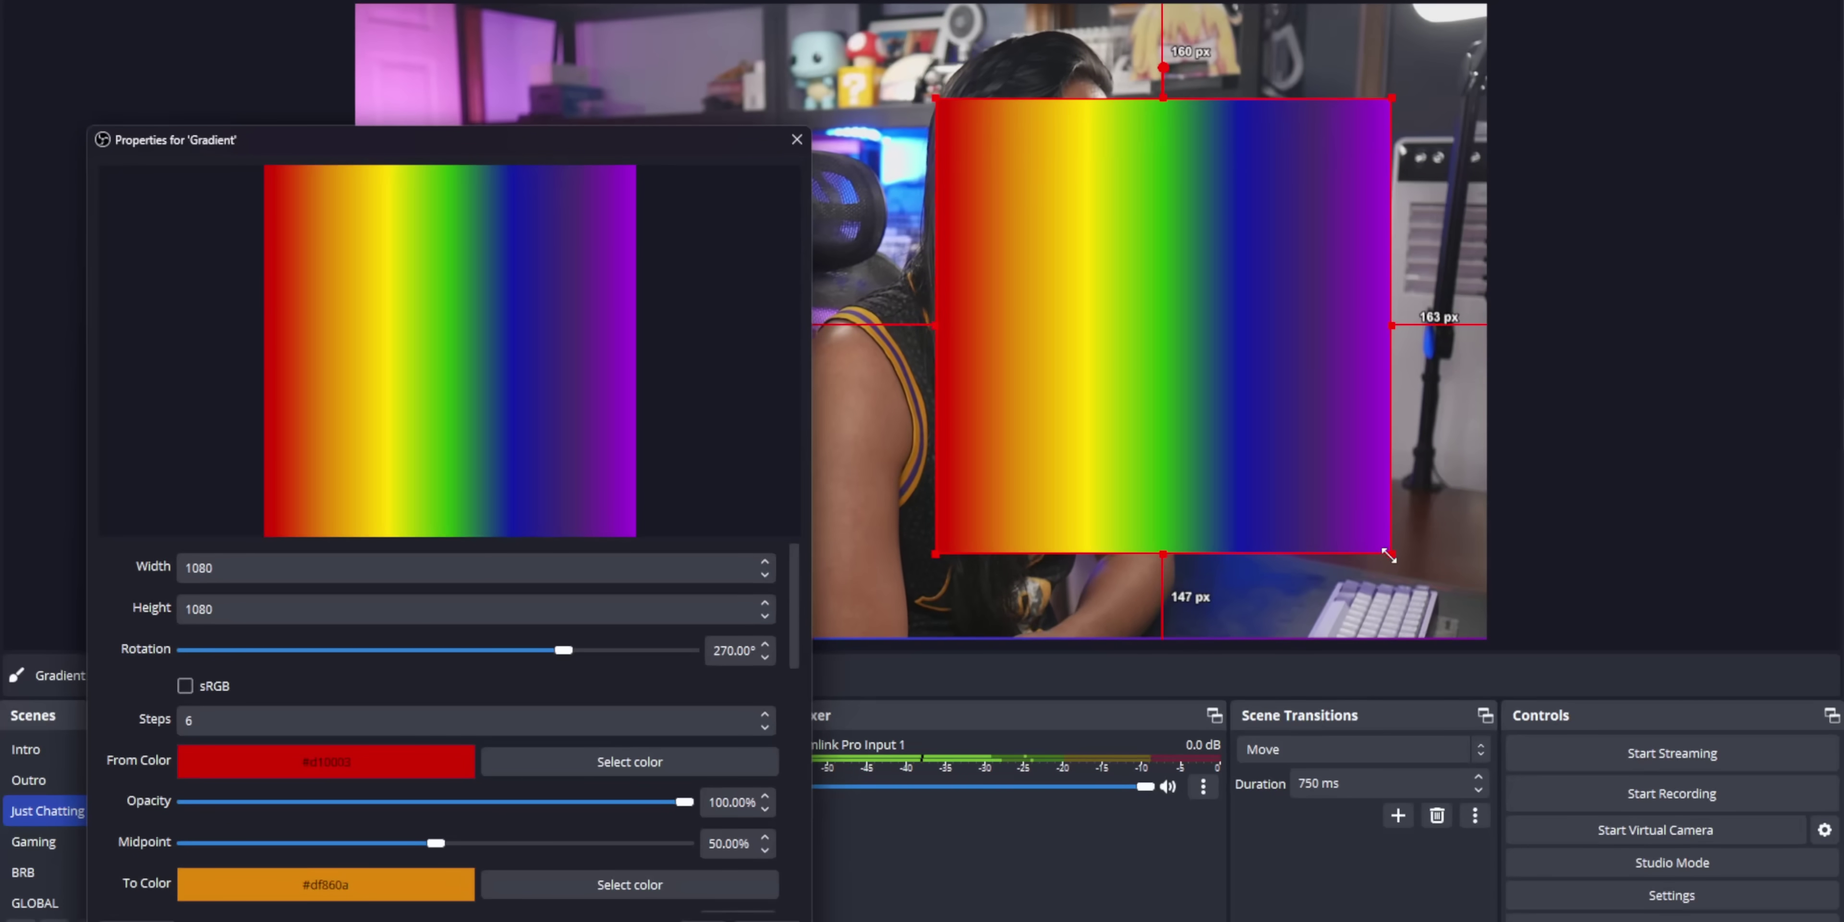
drag(1389, 554, 1271, 401)
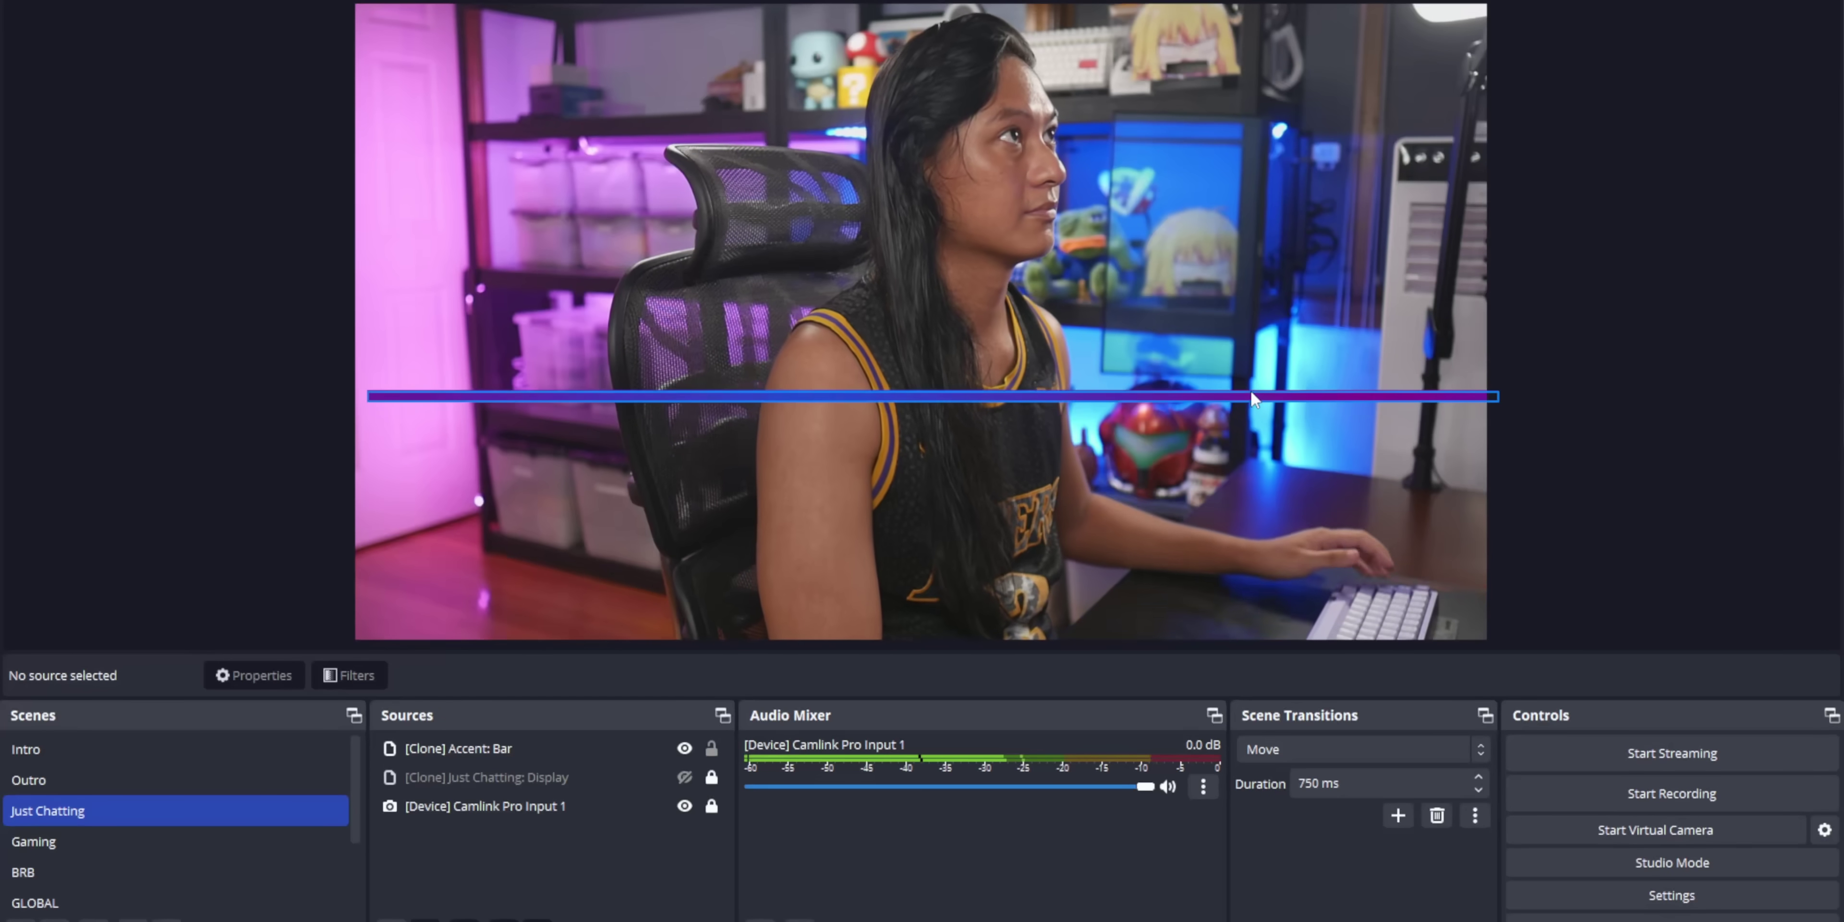
Move the Accent: Bar down to the bottom edge of the frame
drag(1278, 398, 1278, 338)
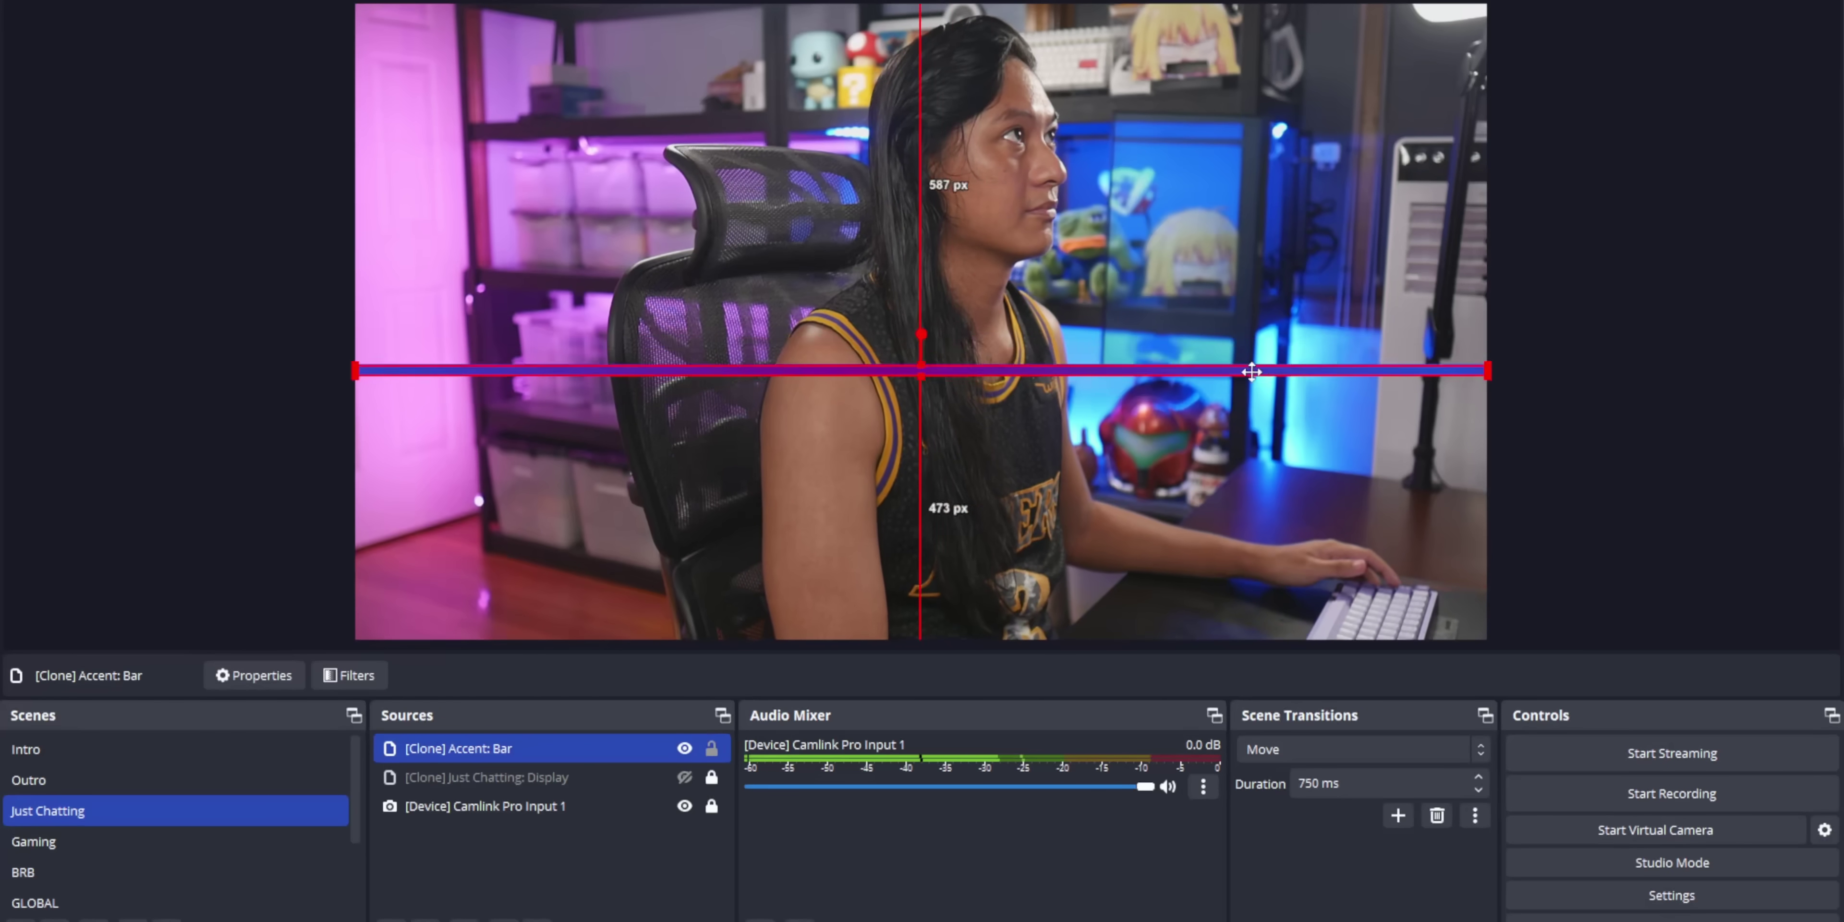
click(1651, 382)
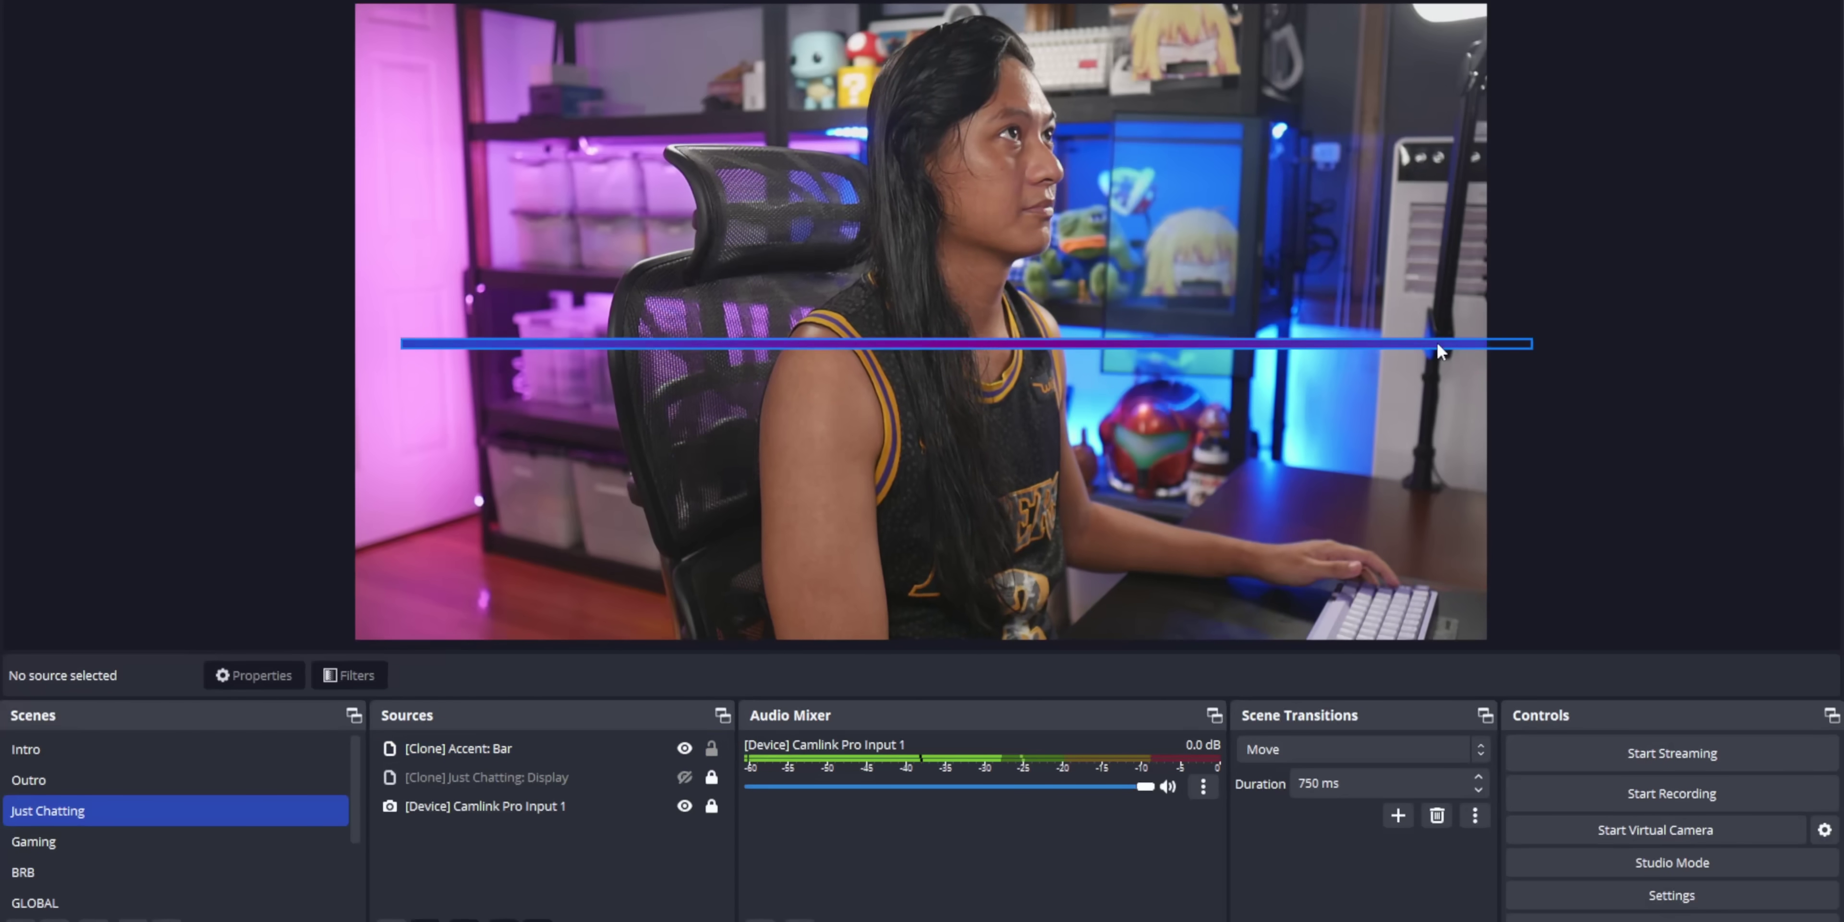
drag(1434, 341, 1391, 649)
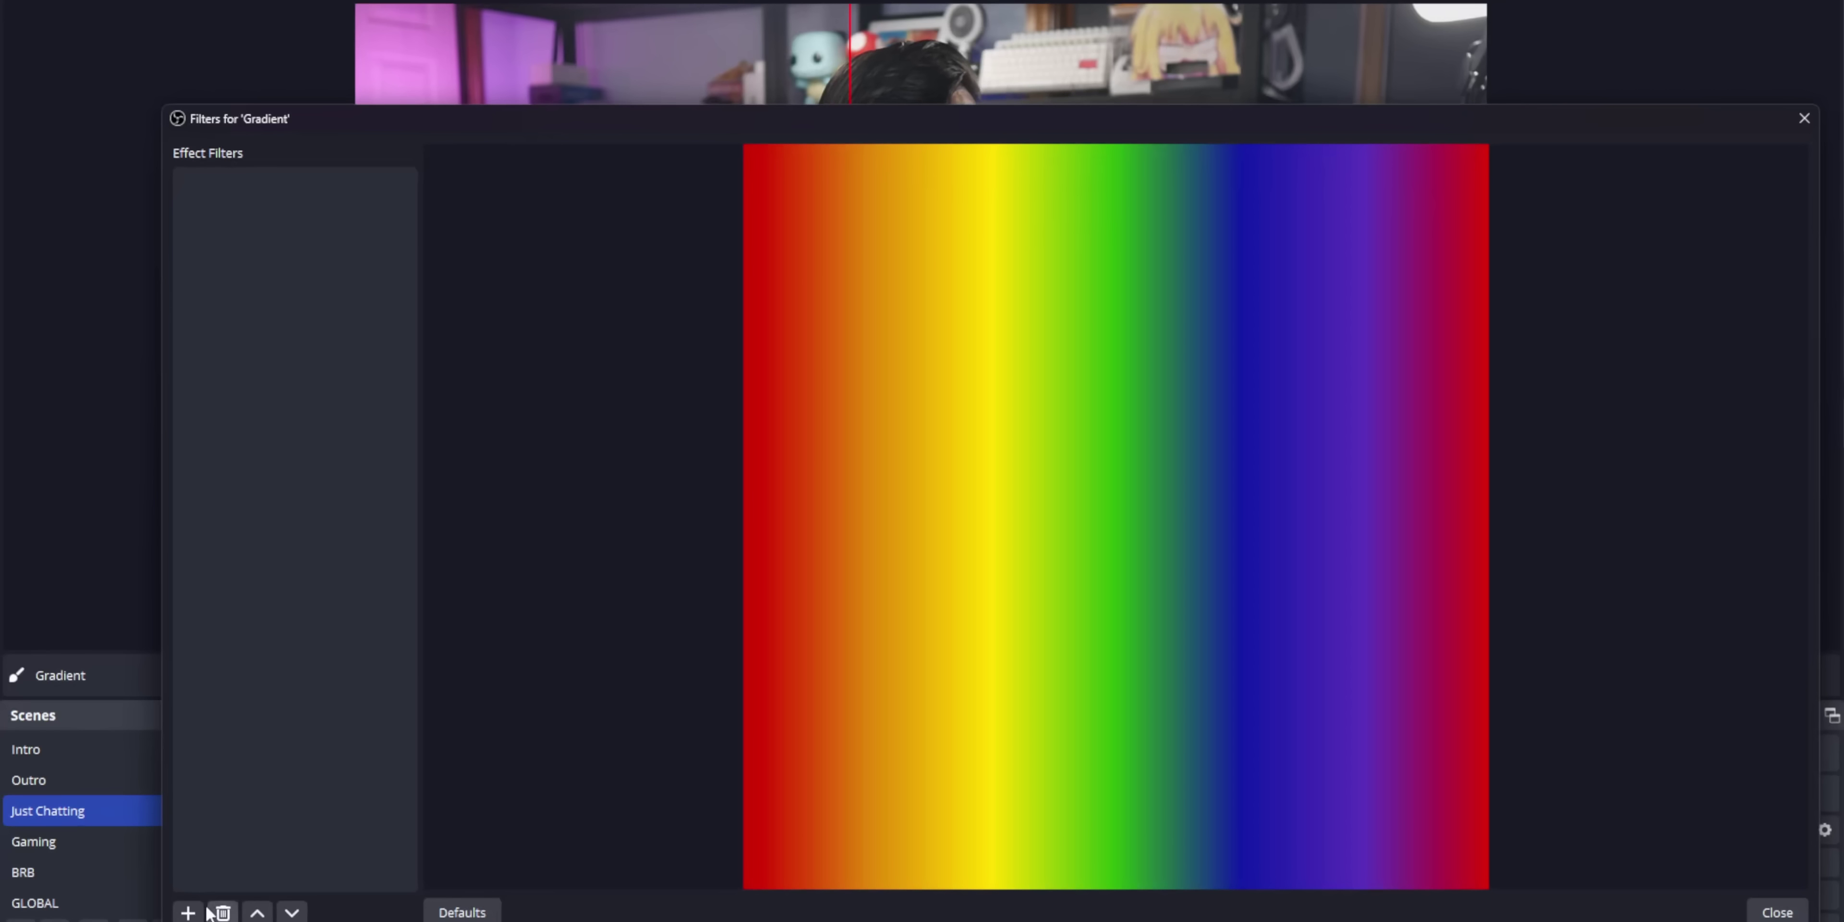
Add a Scroll filter to the Gradient with a Horizontal Speed of about 99
click(188, 913)
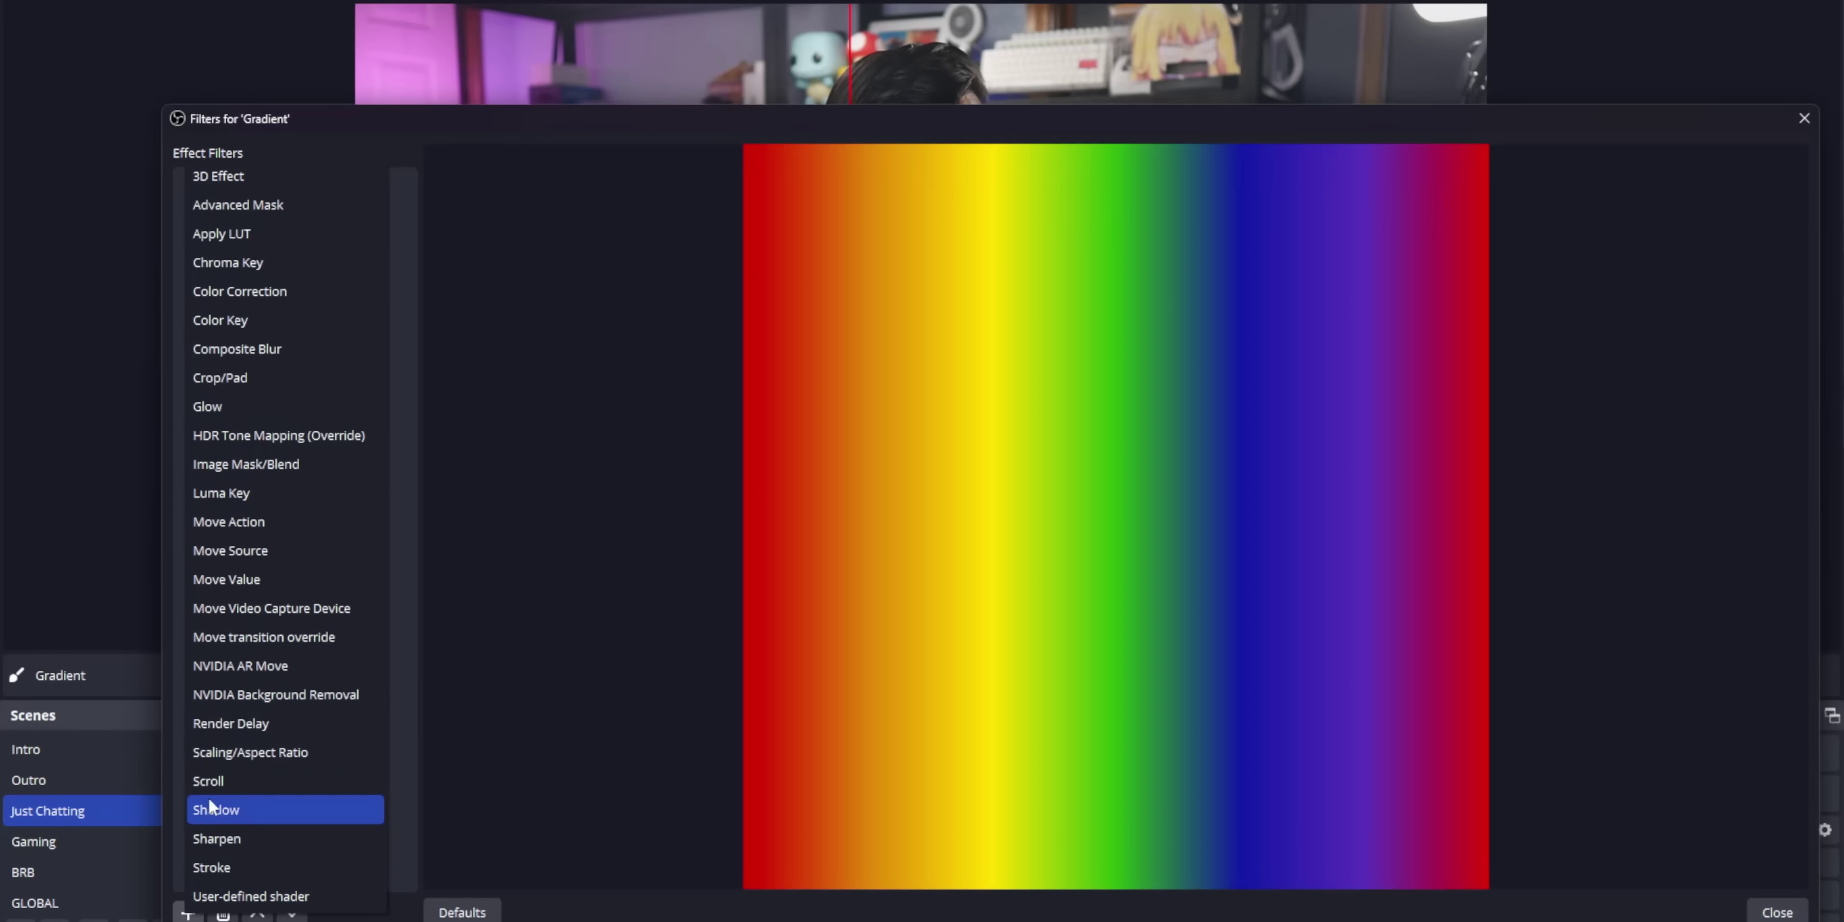
click(233, 784)
click(943, 560)
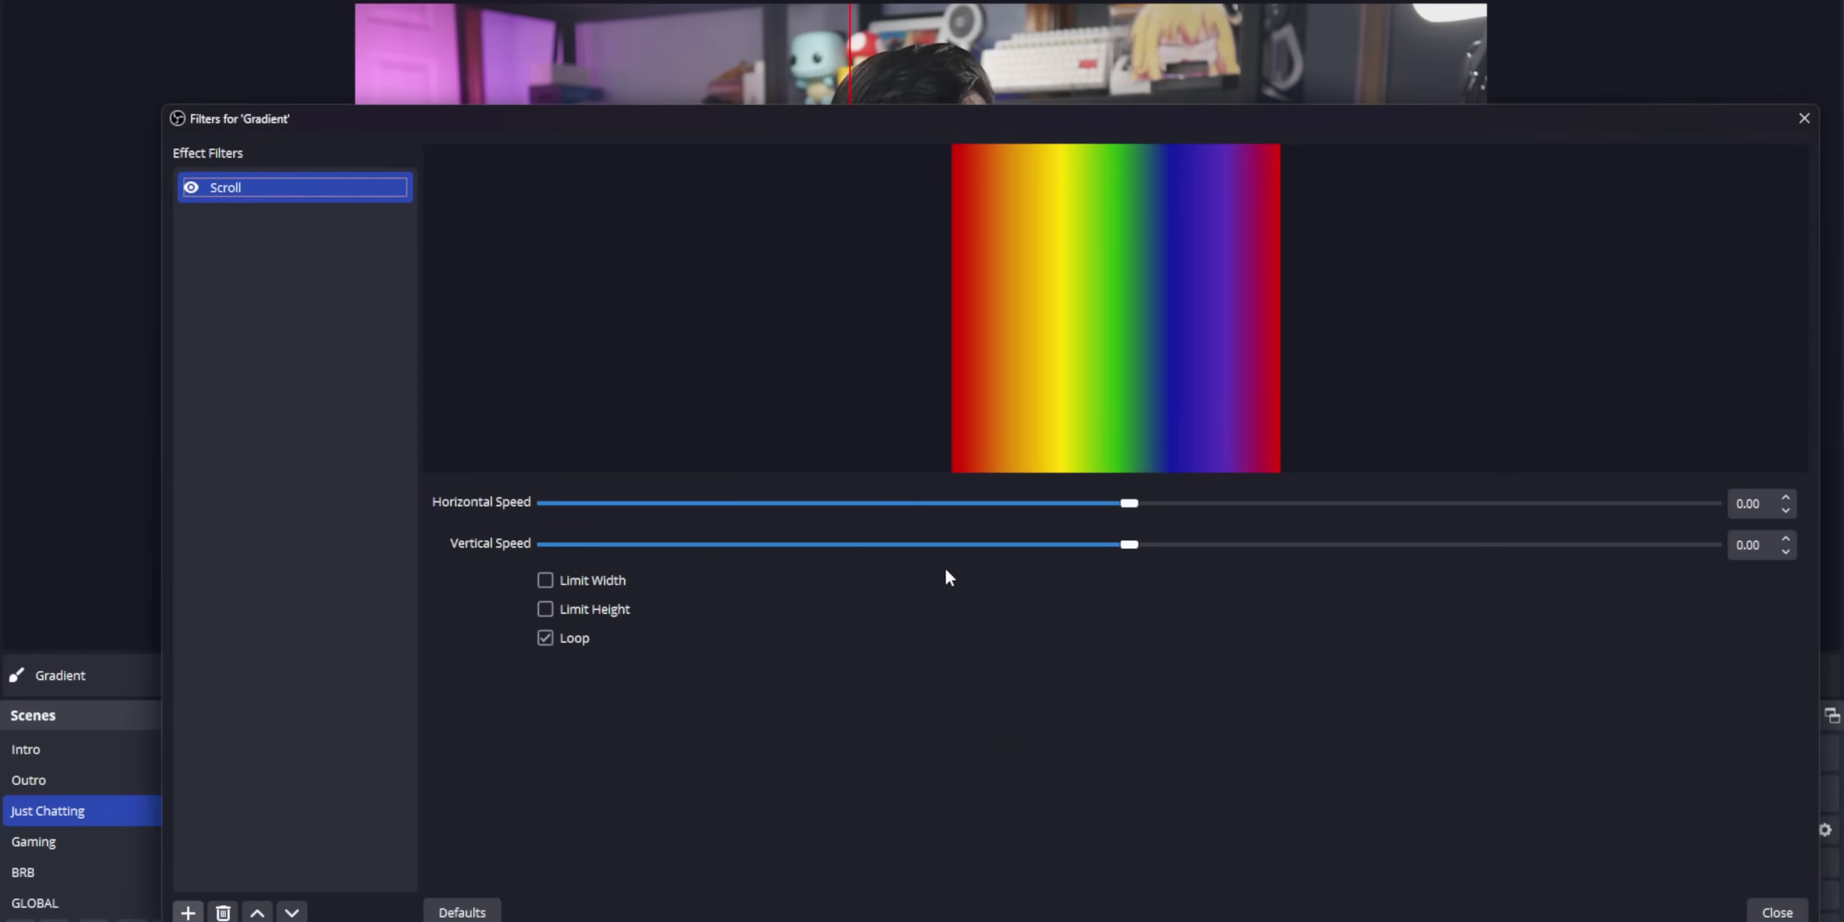
drag(838, 477, 830, 786)
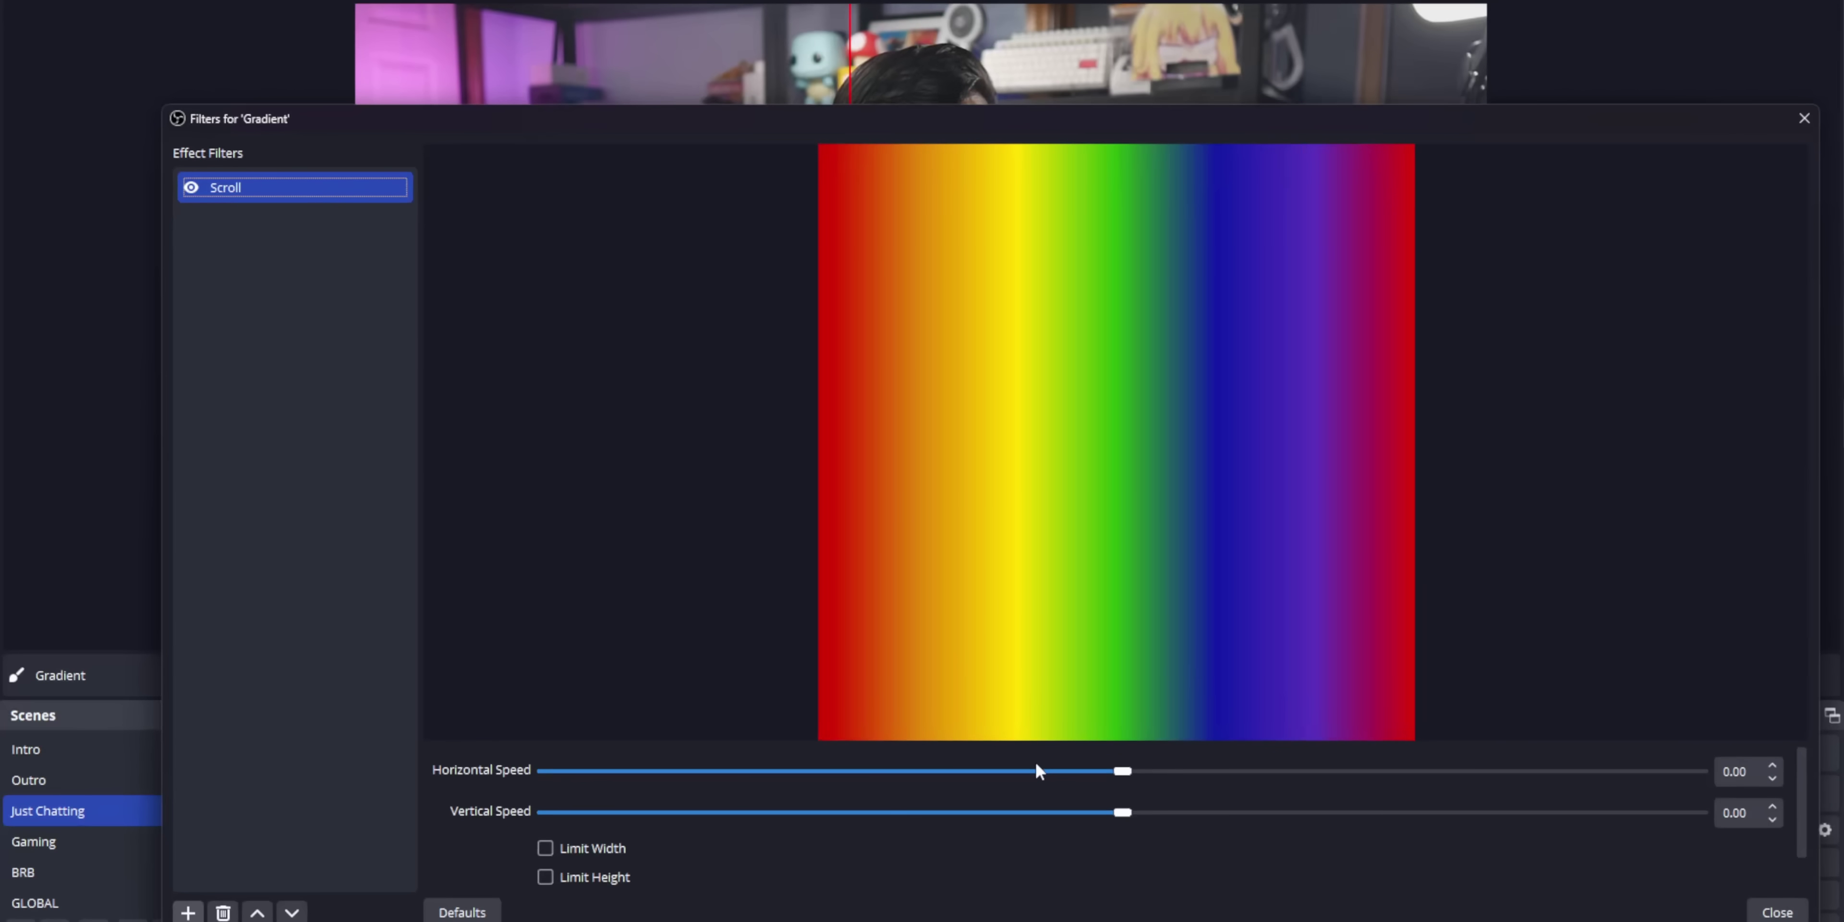
drag(1121, 771, 1695, 781)
key(Escape)
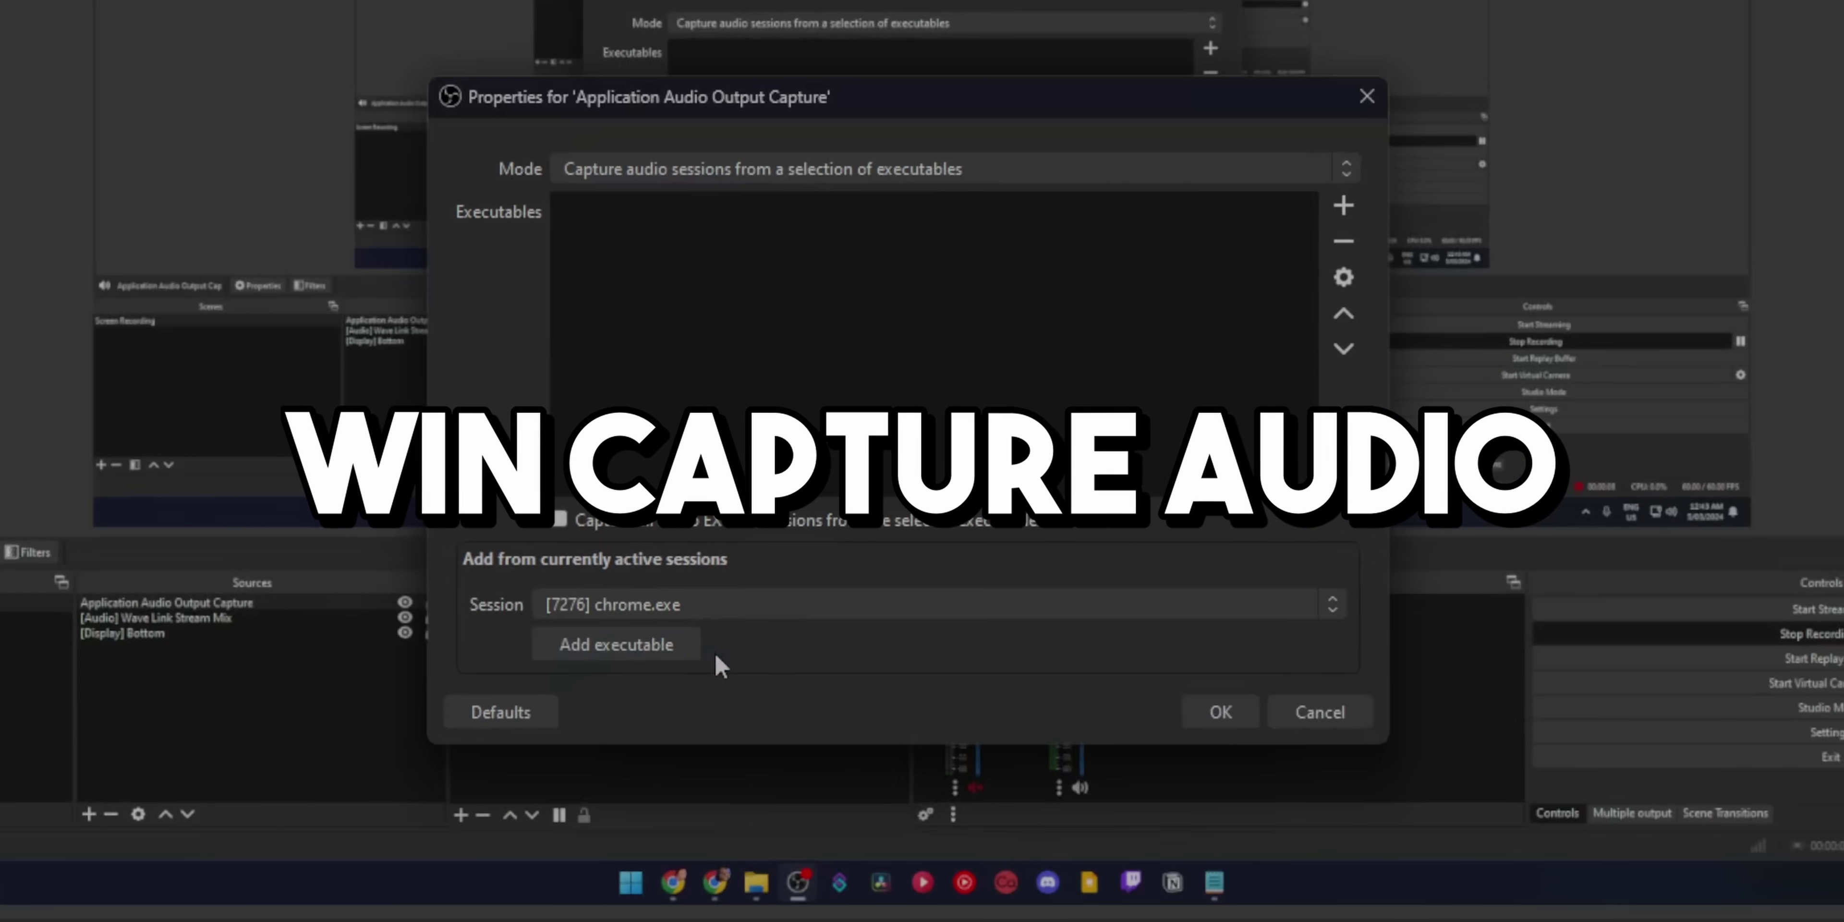
Add Discord.exe and chrome.exe as the captured executables
click(730, 610)
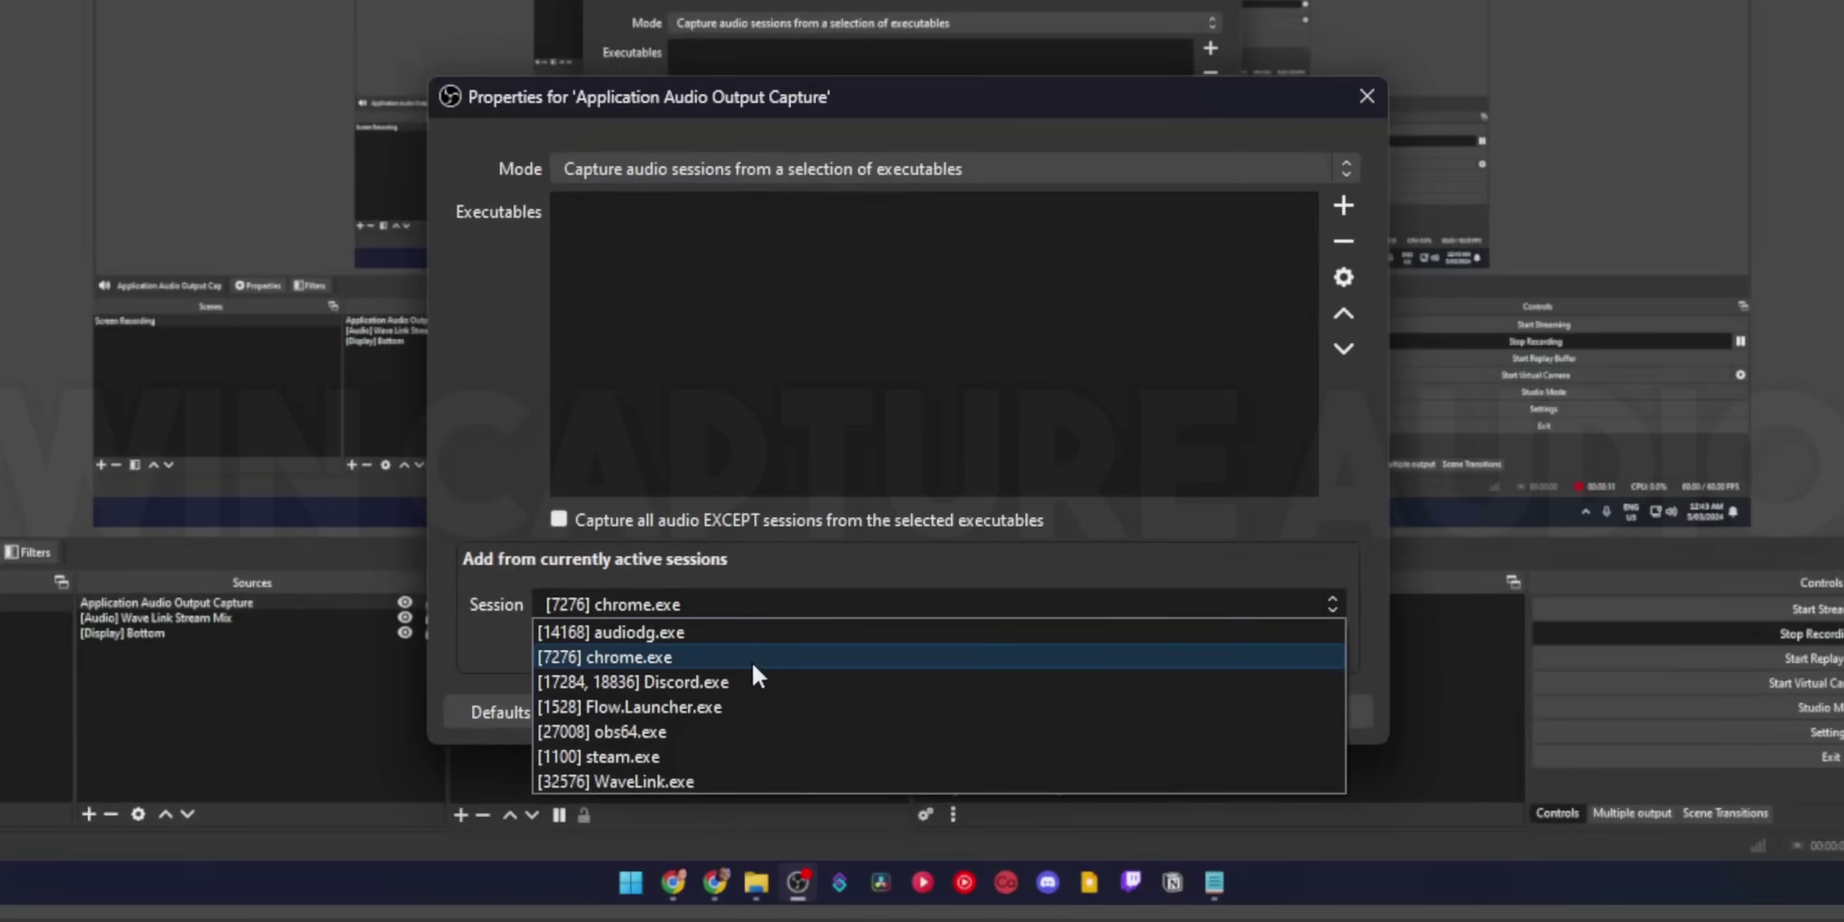
click(758, 684)
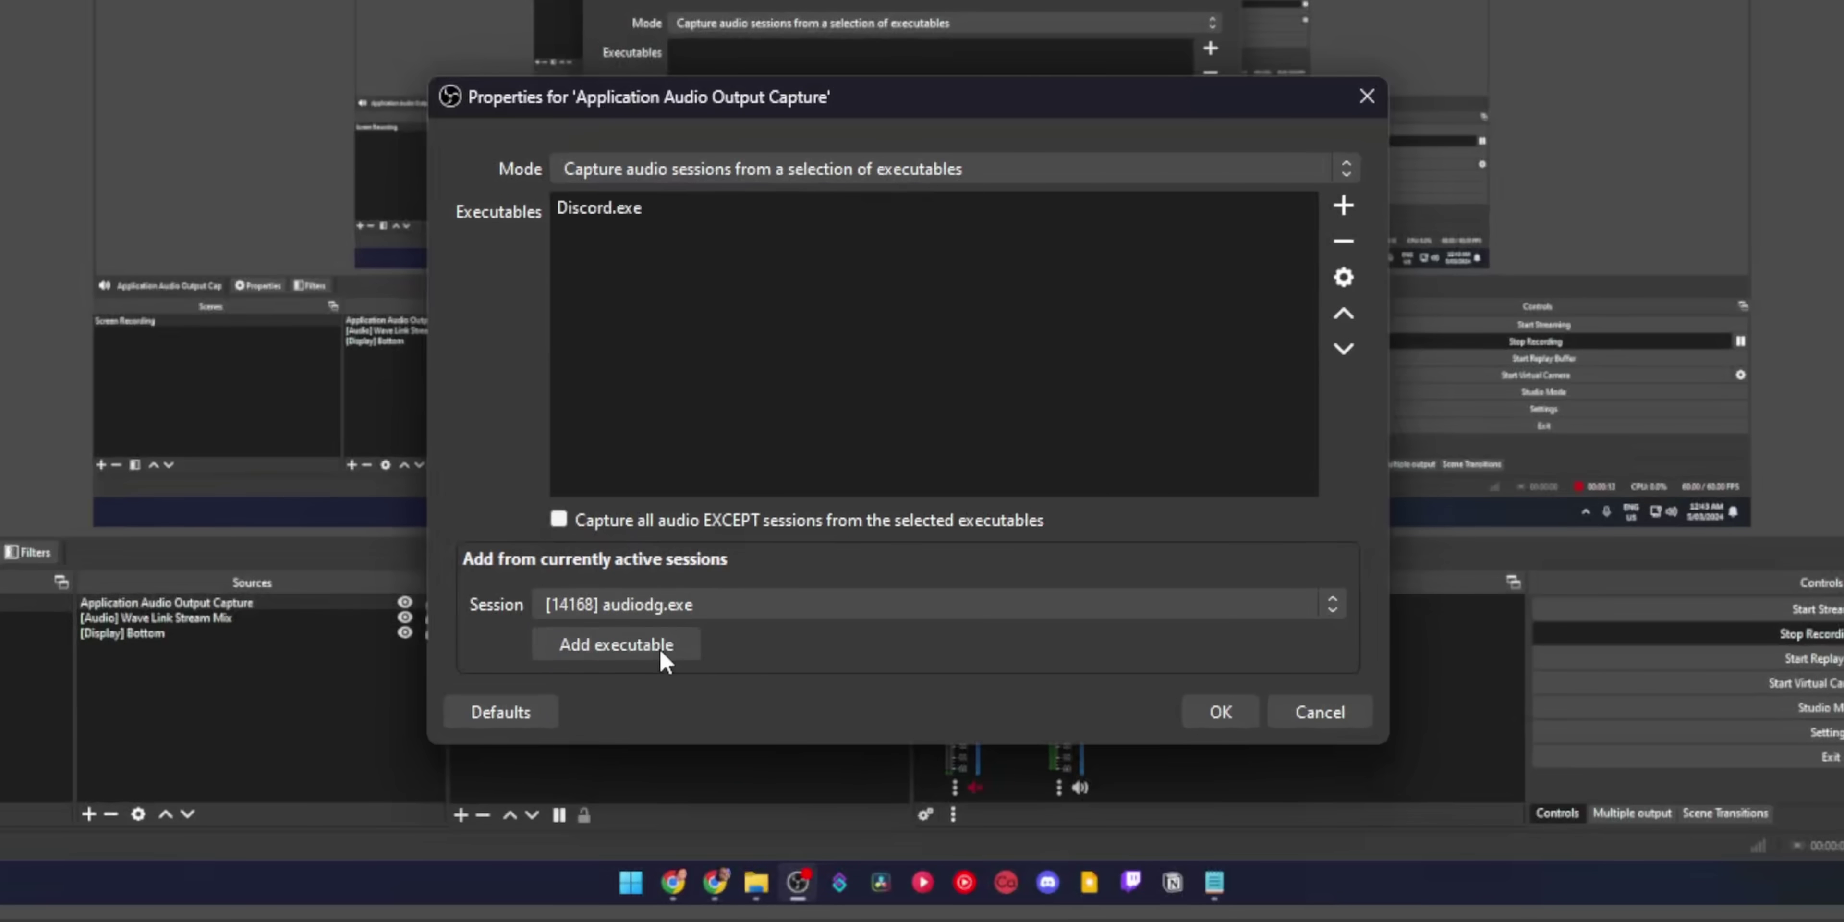
click(758, 605)
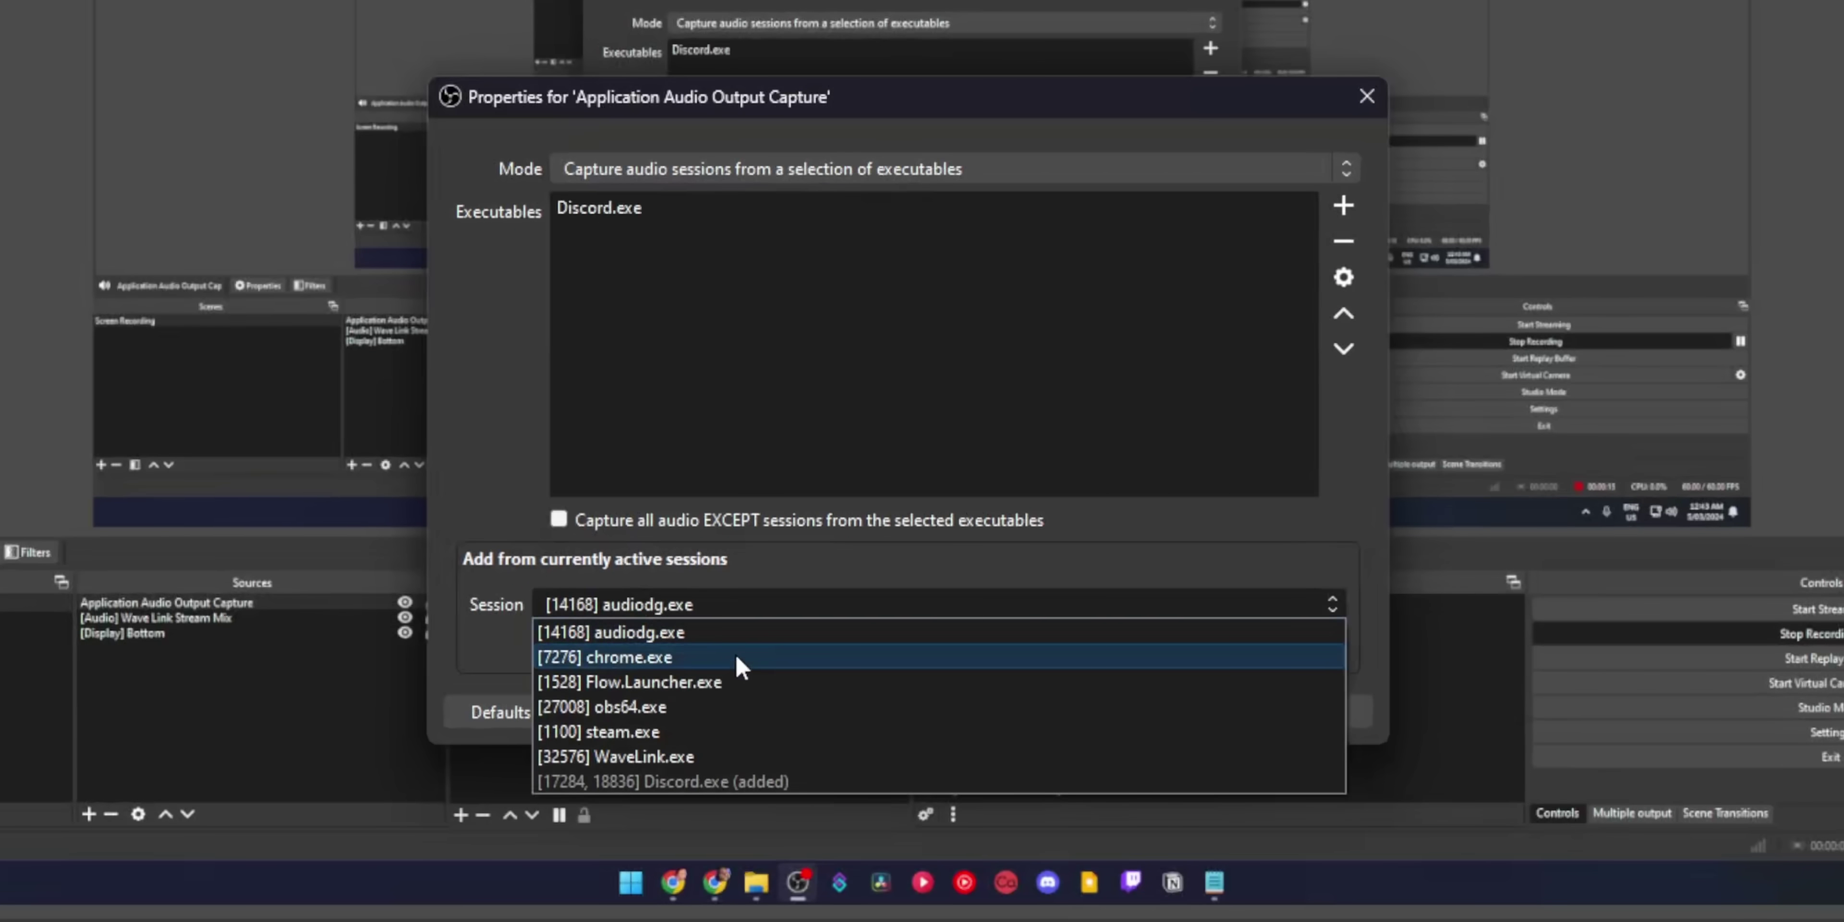
click(734, 655)
click(643, 643)
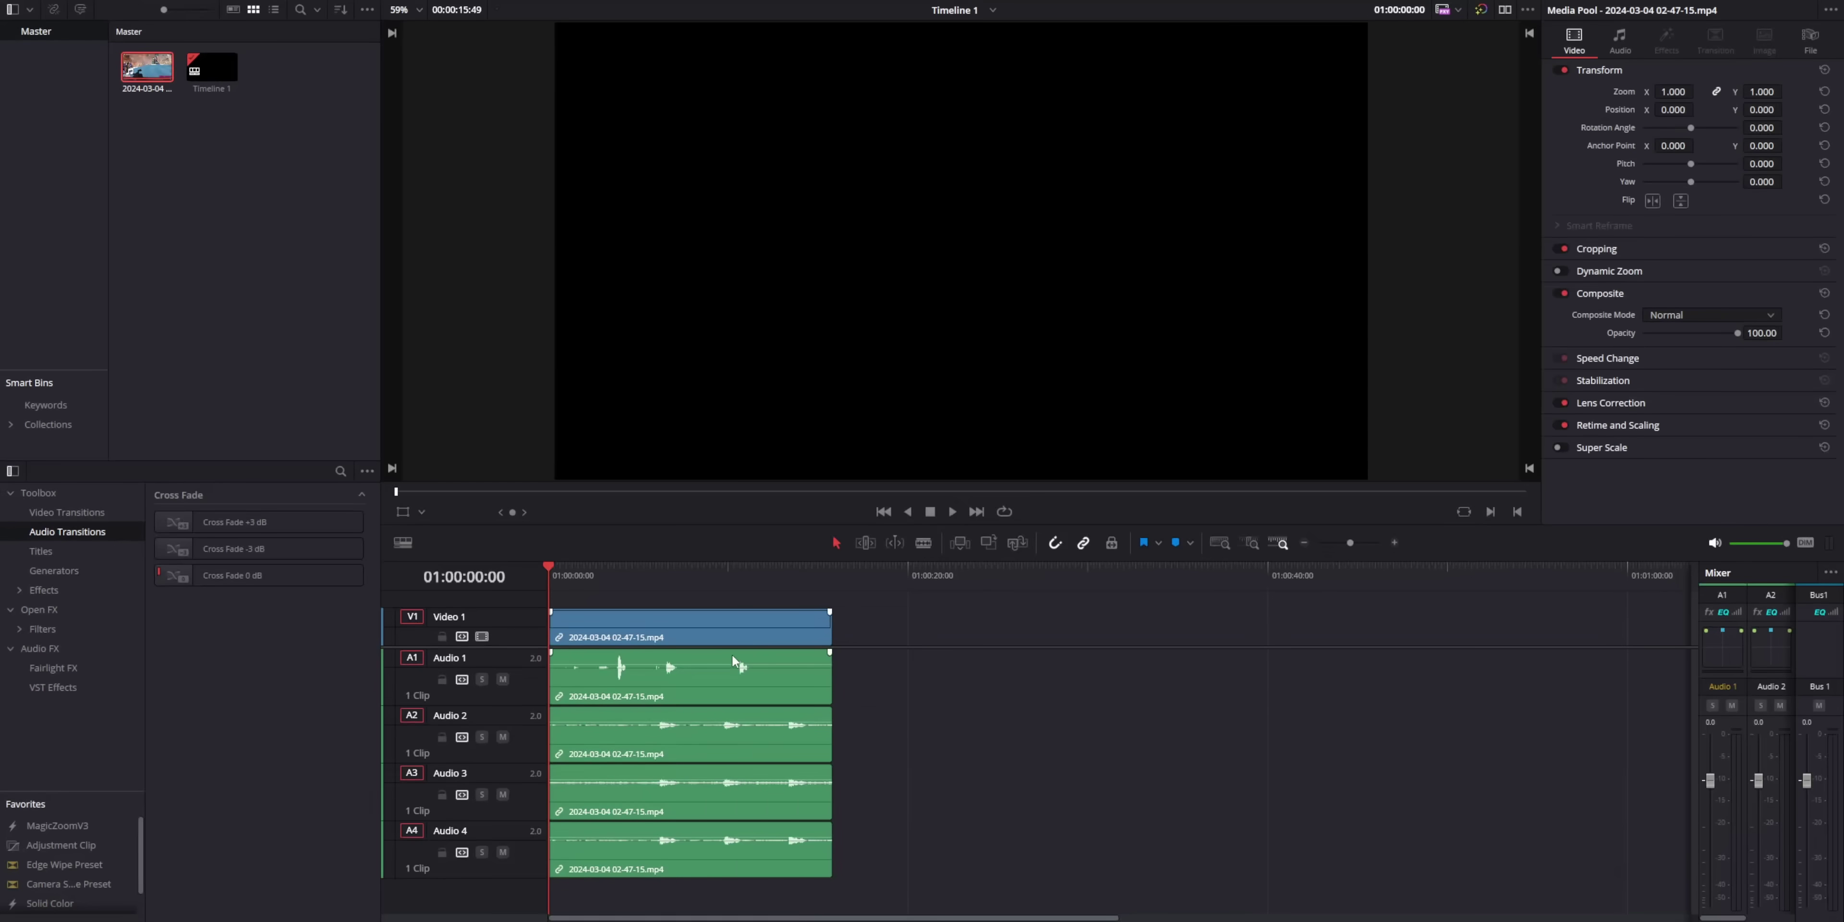
key(space)
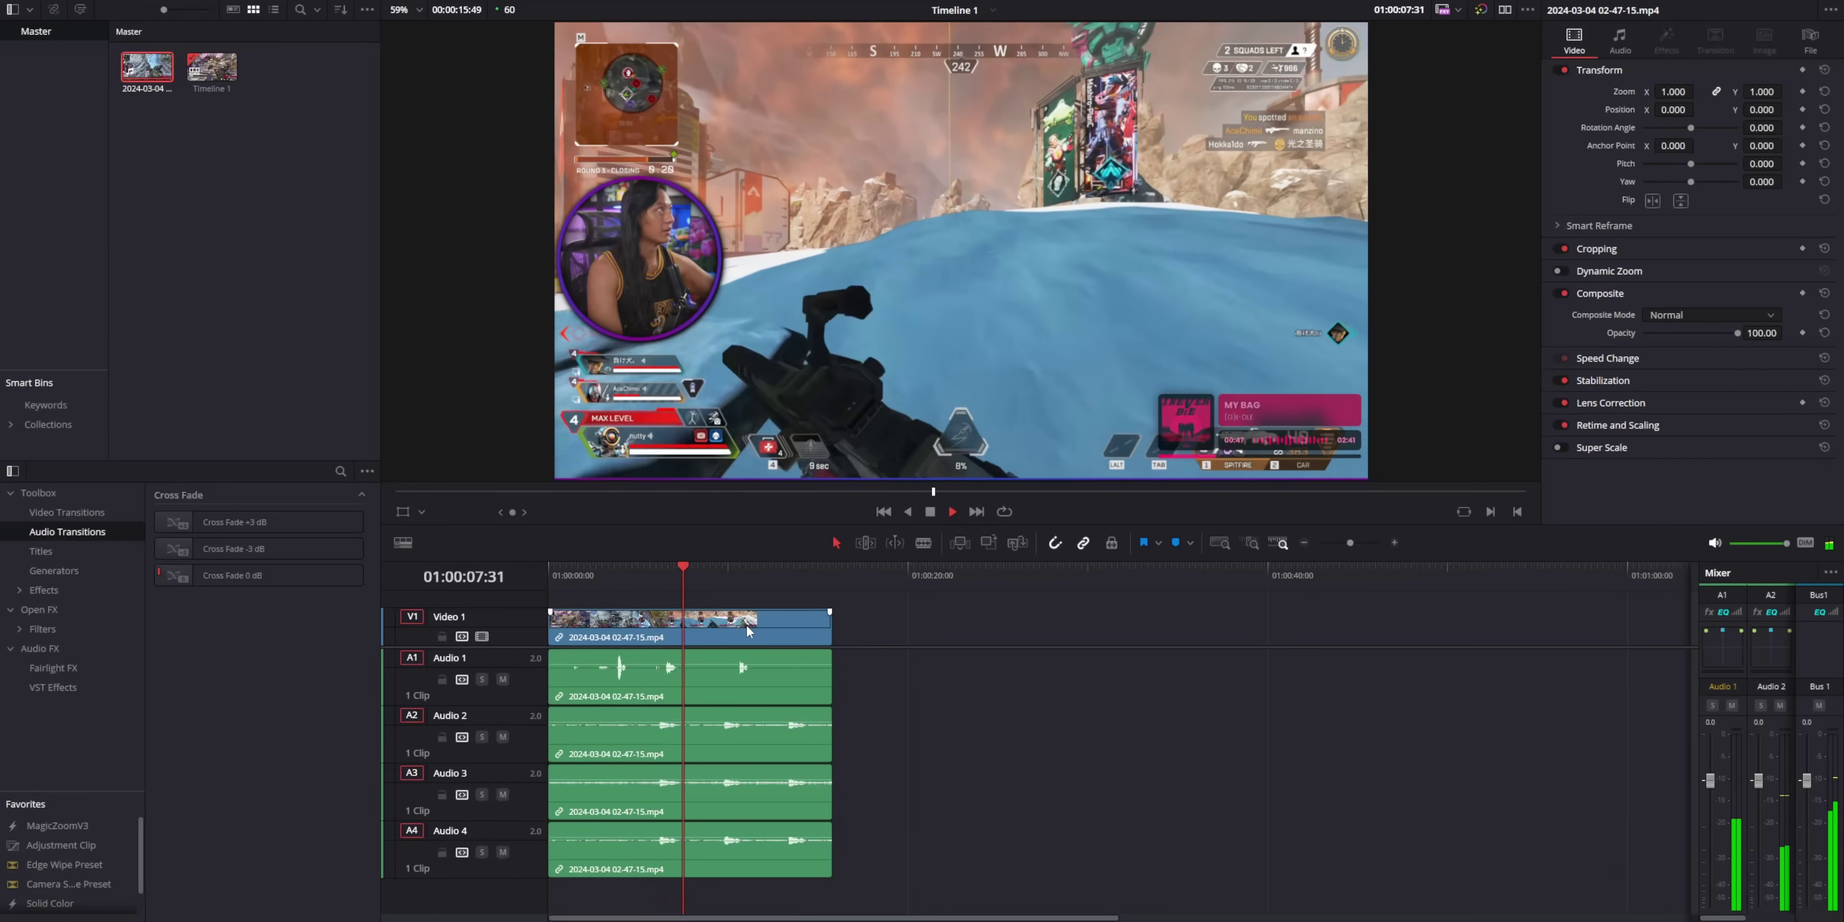
click(710, 753)
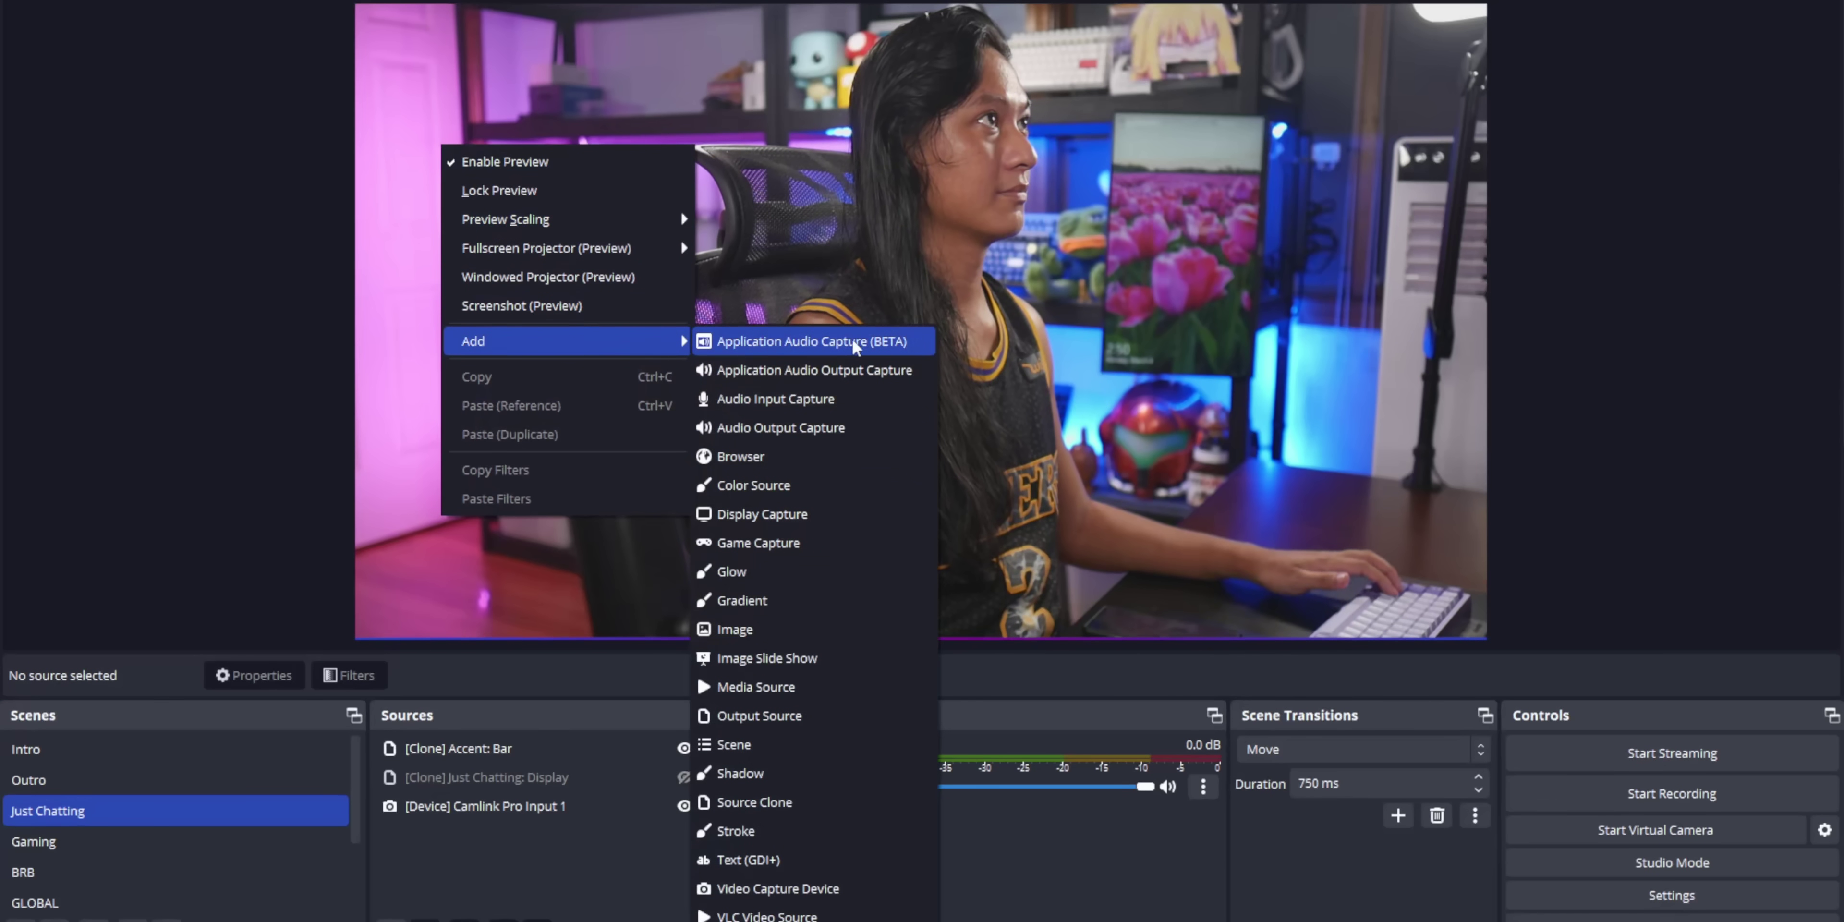
Add an Application Audio Capture source named 'Music' capturing the Chrome KPOP playlist window
click(928, 348)
text(Music)
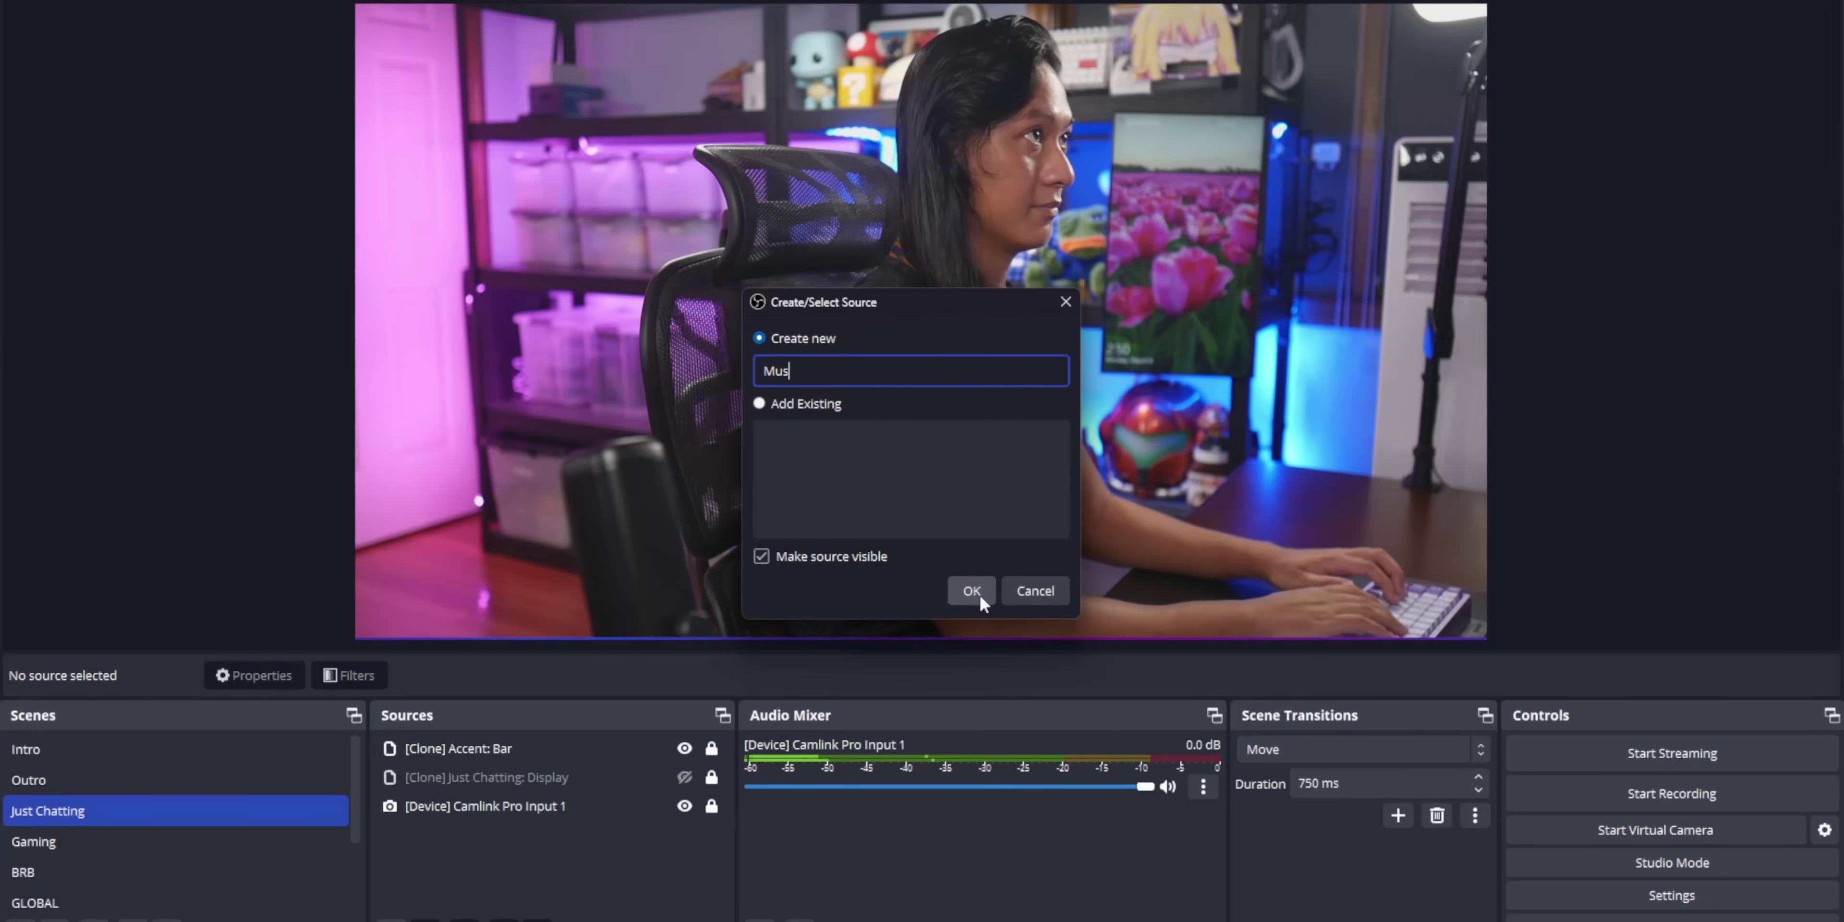
click(981, 594)
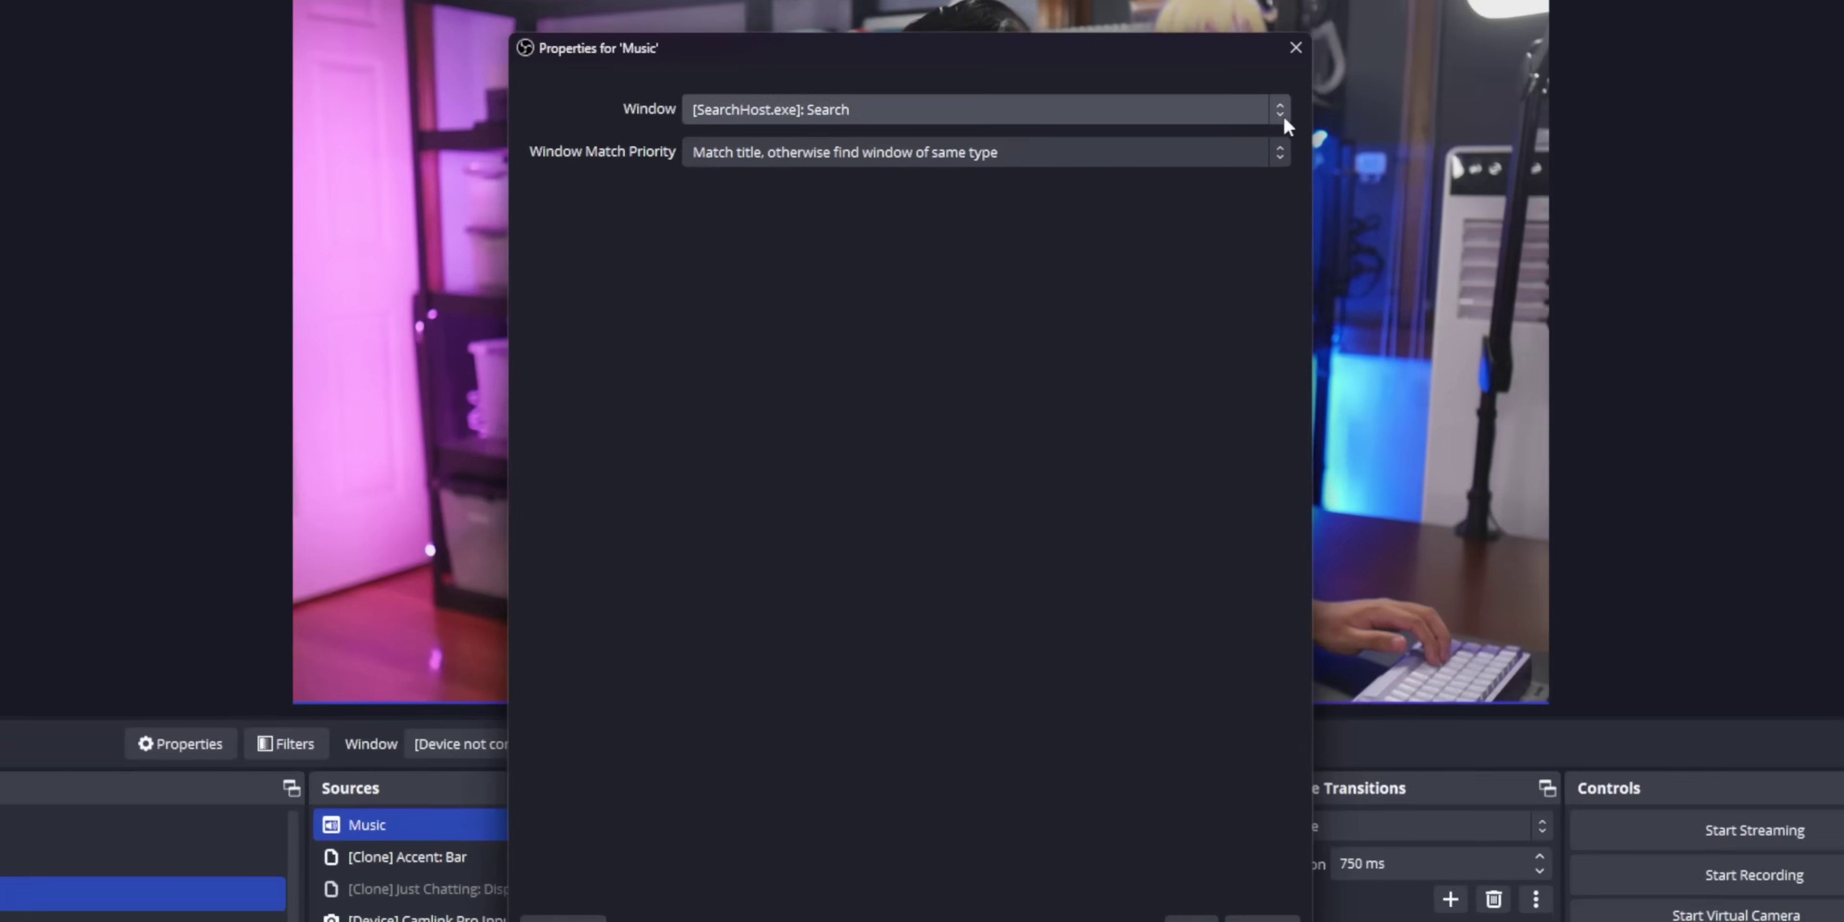
click(1242, 111)
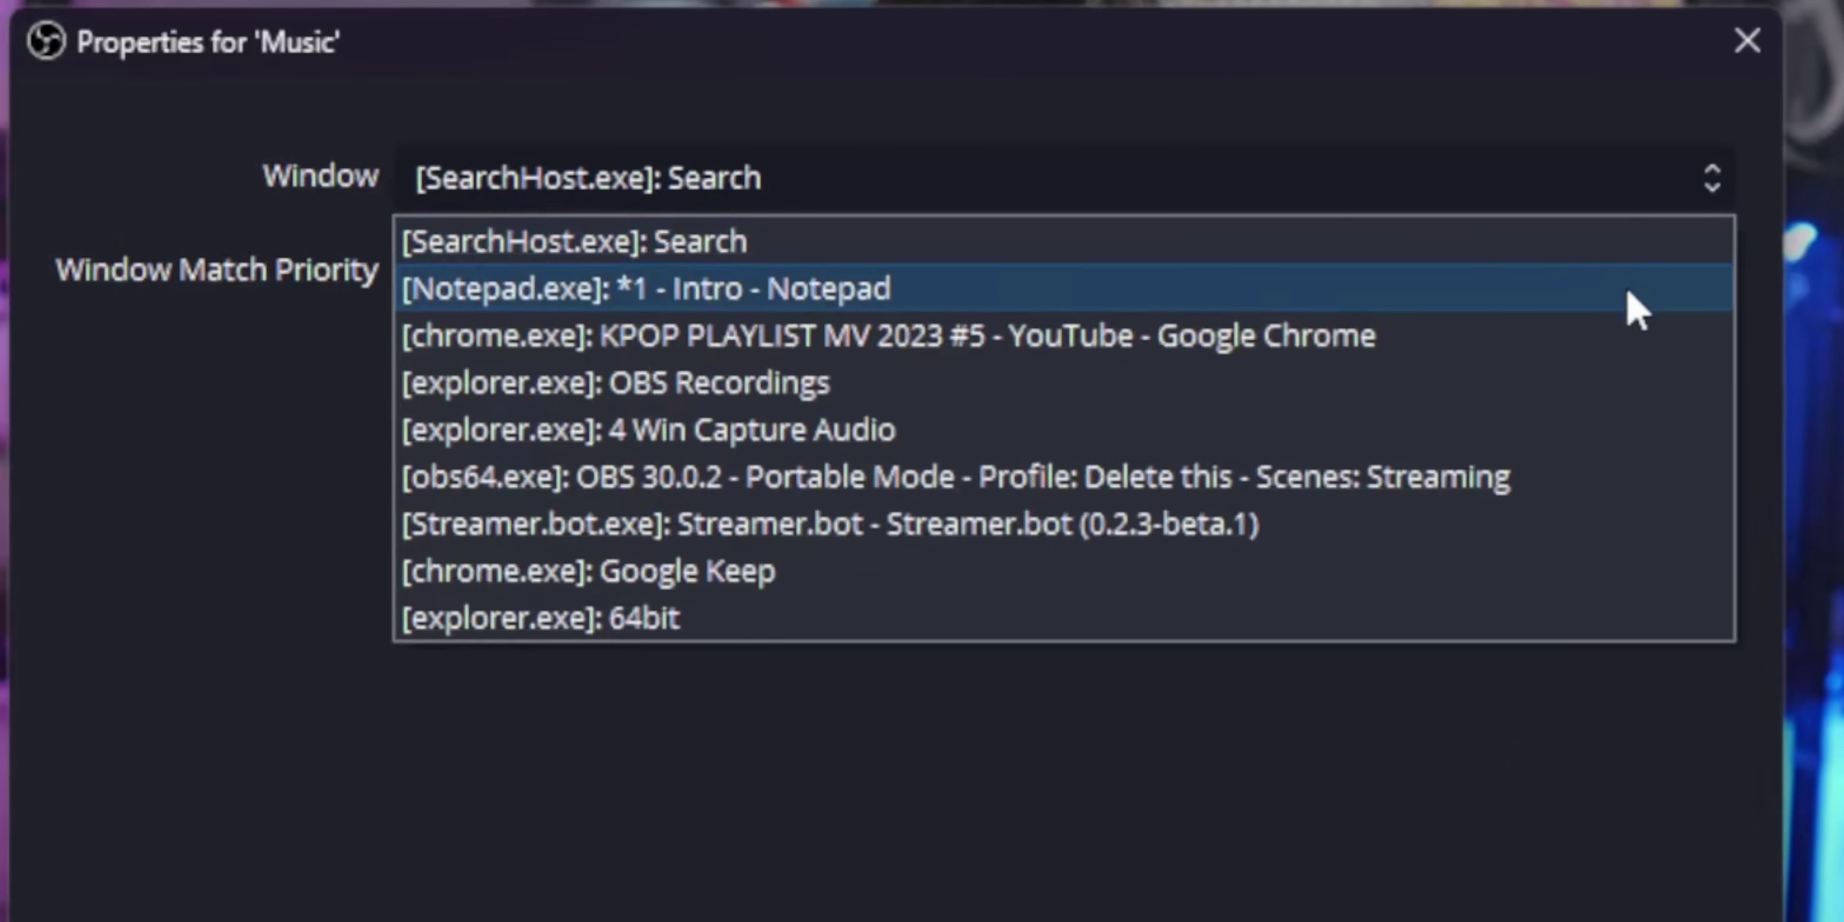
click(1595, 336)
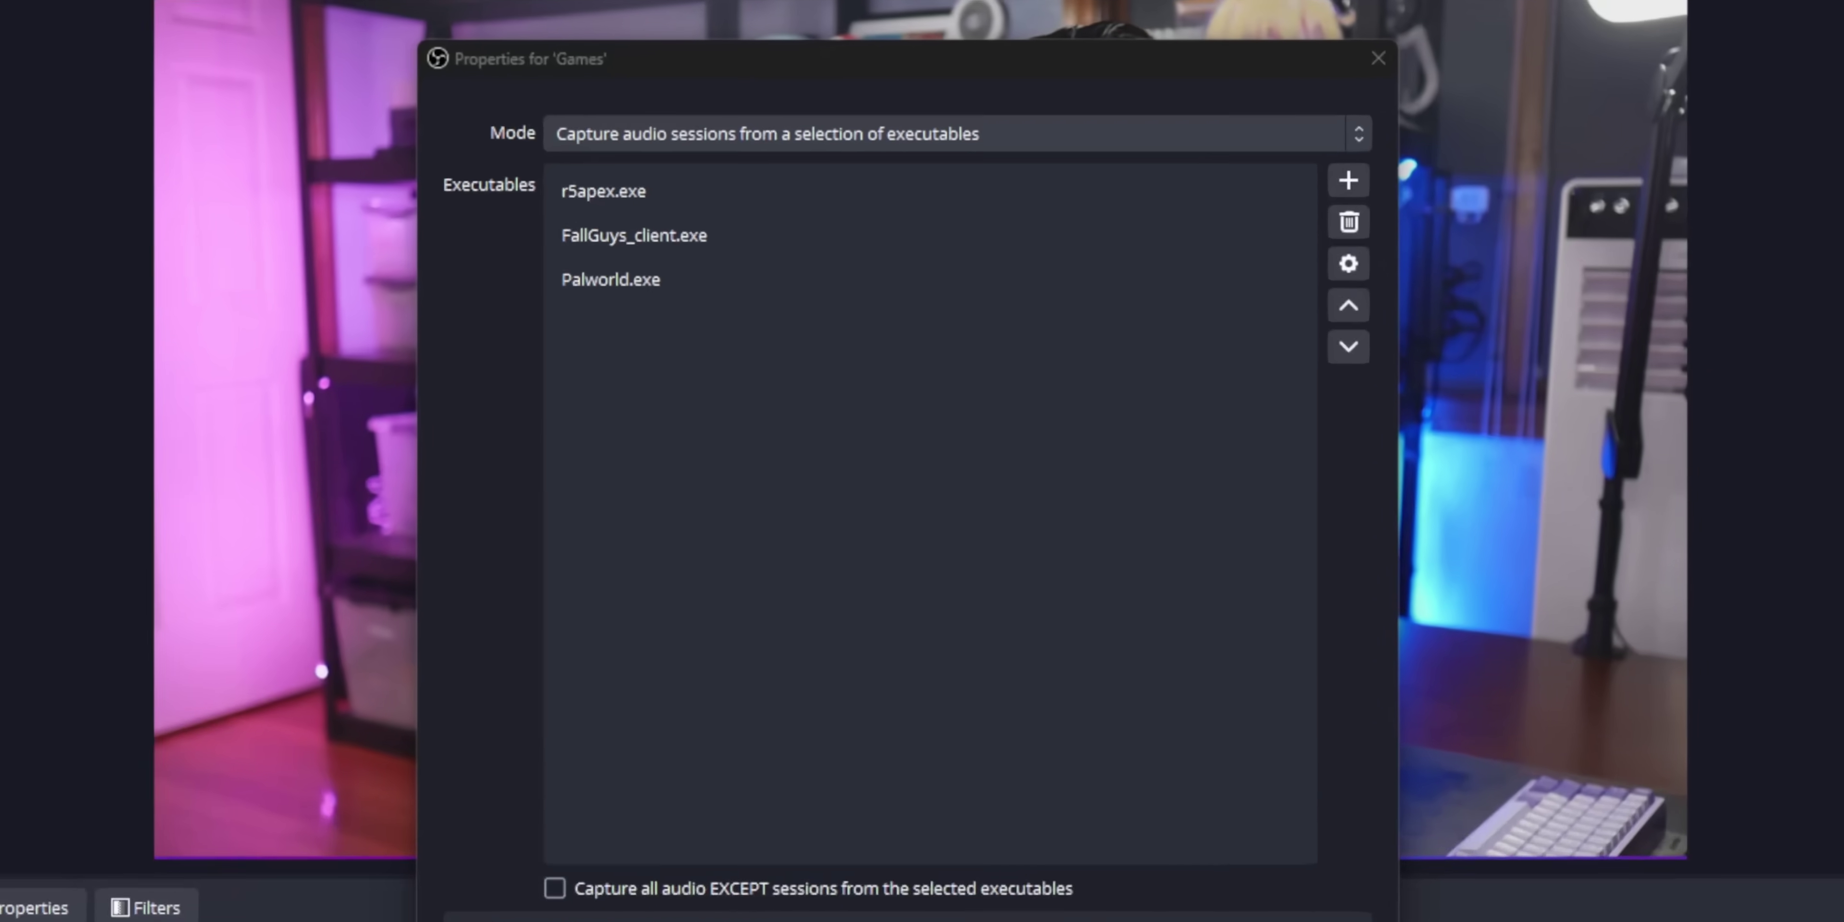
Review the Games source's executables: FallGuys_client.exe, r5apex.exe and Palworld.exe
click(912, 188)
click(861, 148)
click(859, 181)
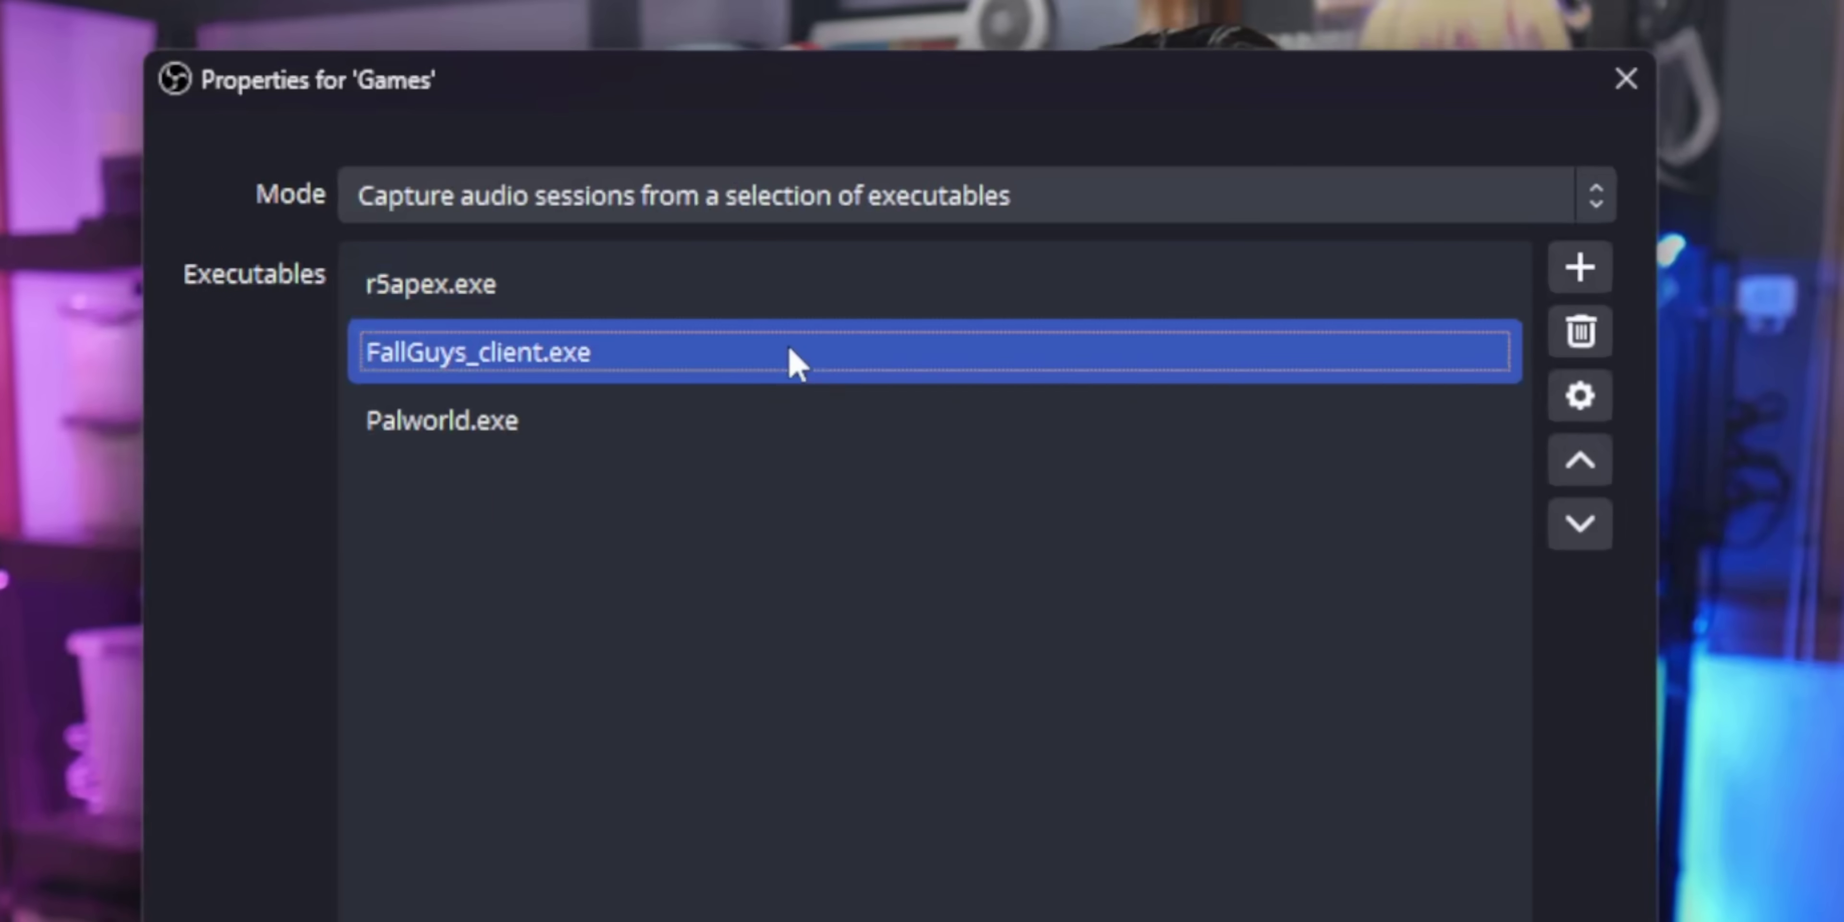
click(798, 418)
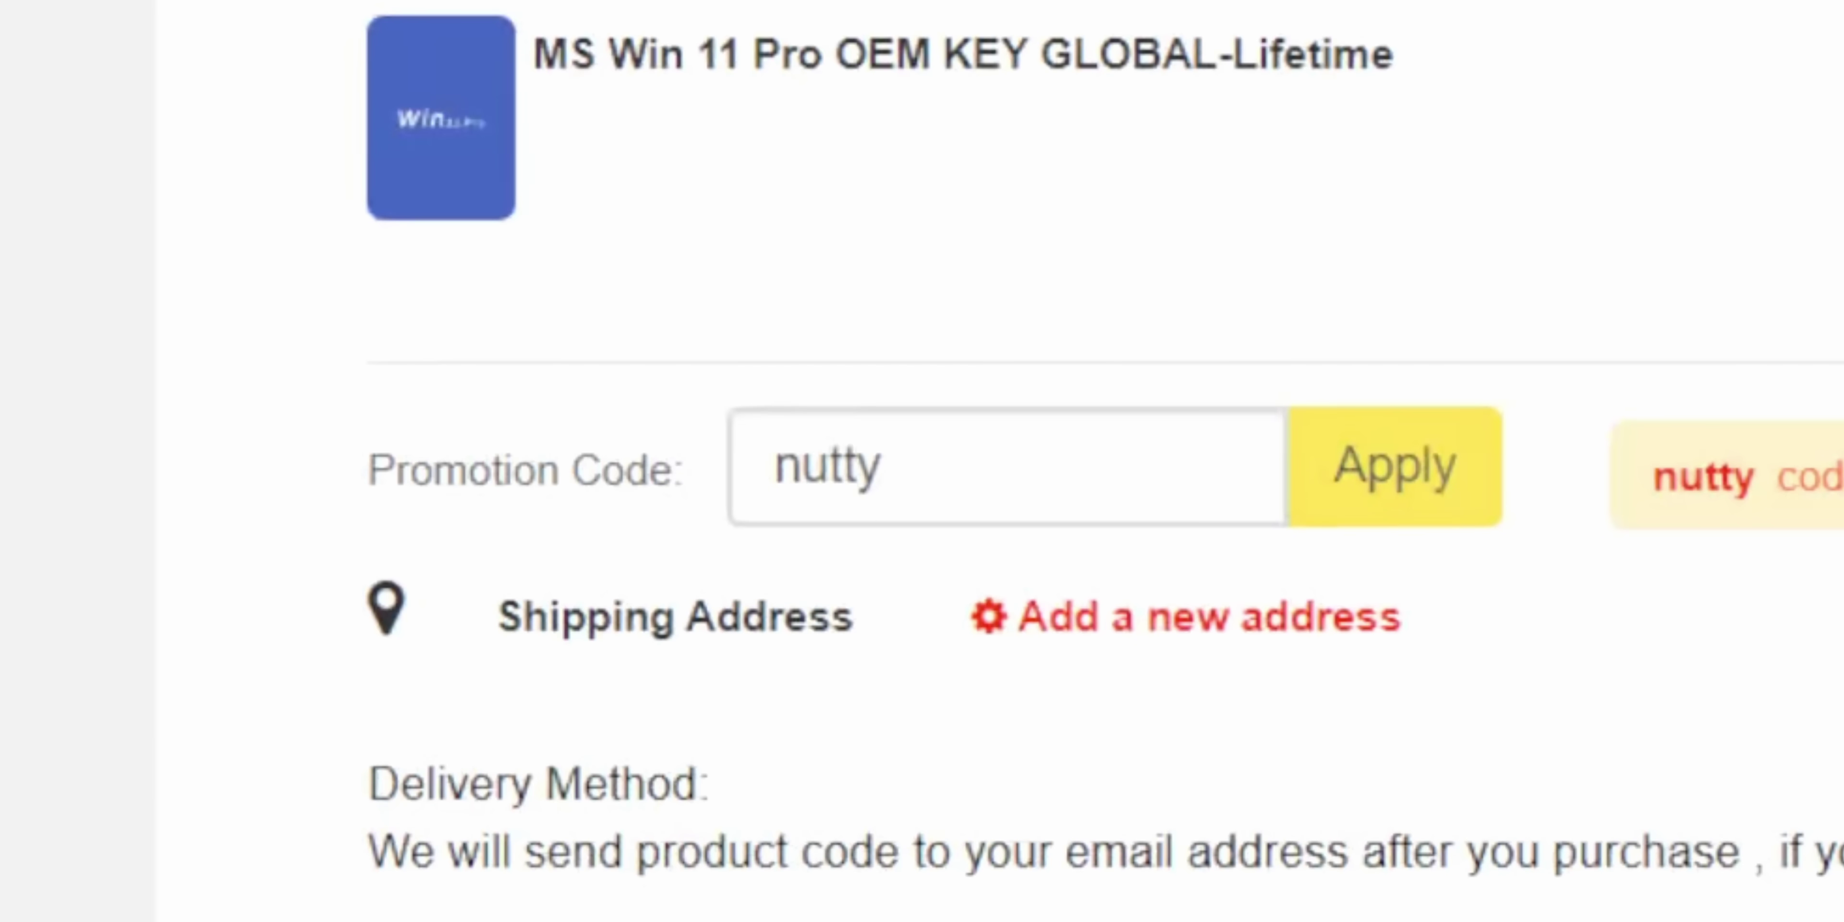
Apply the promotion code to the Windows 11 Pro key order
key(Return)
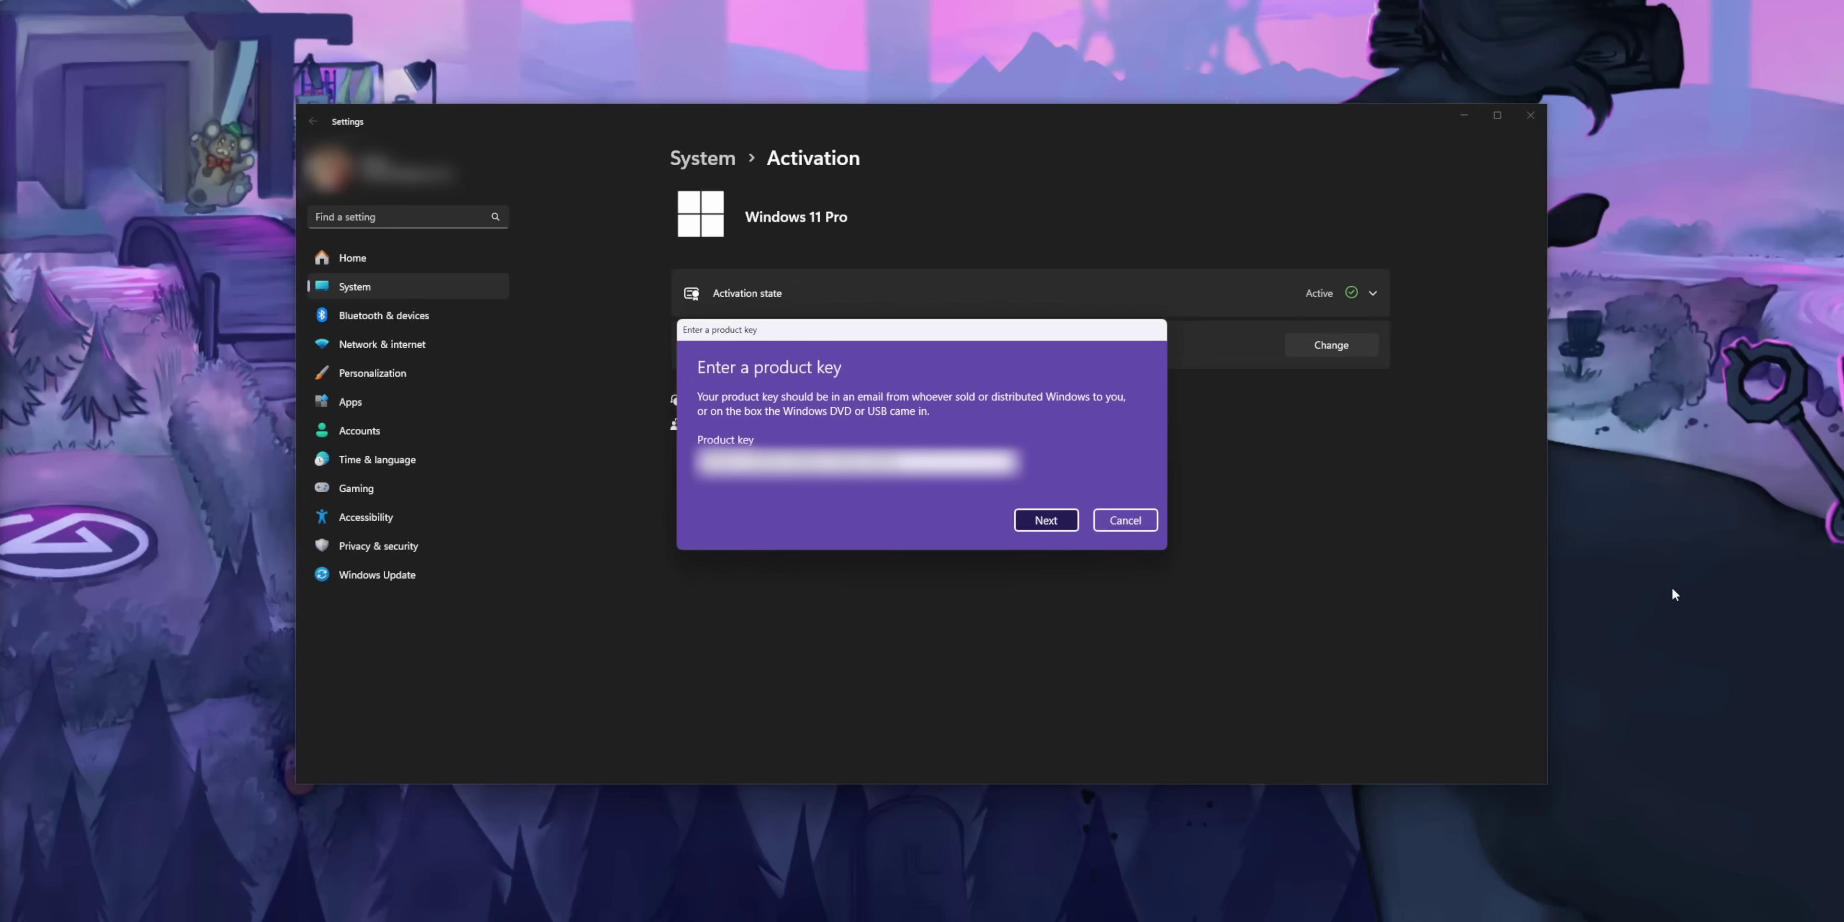
Dismiss the Enter a product key dialog on the Activation page
click(1142, 529)
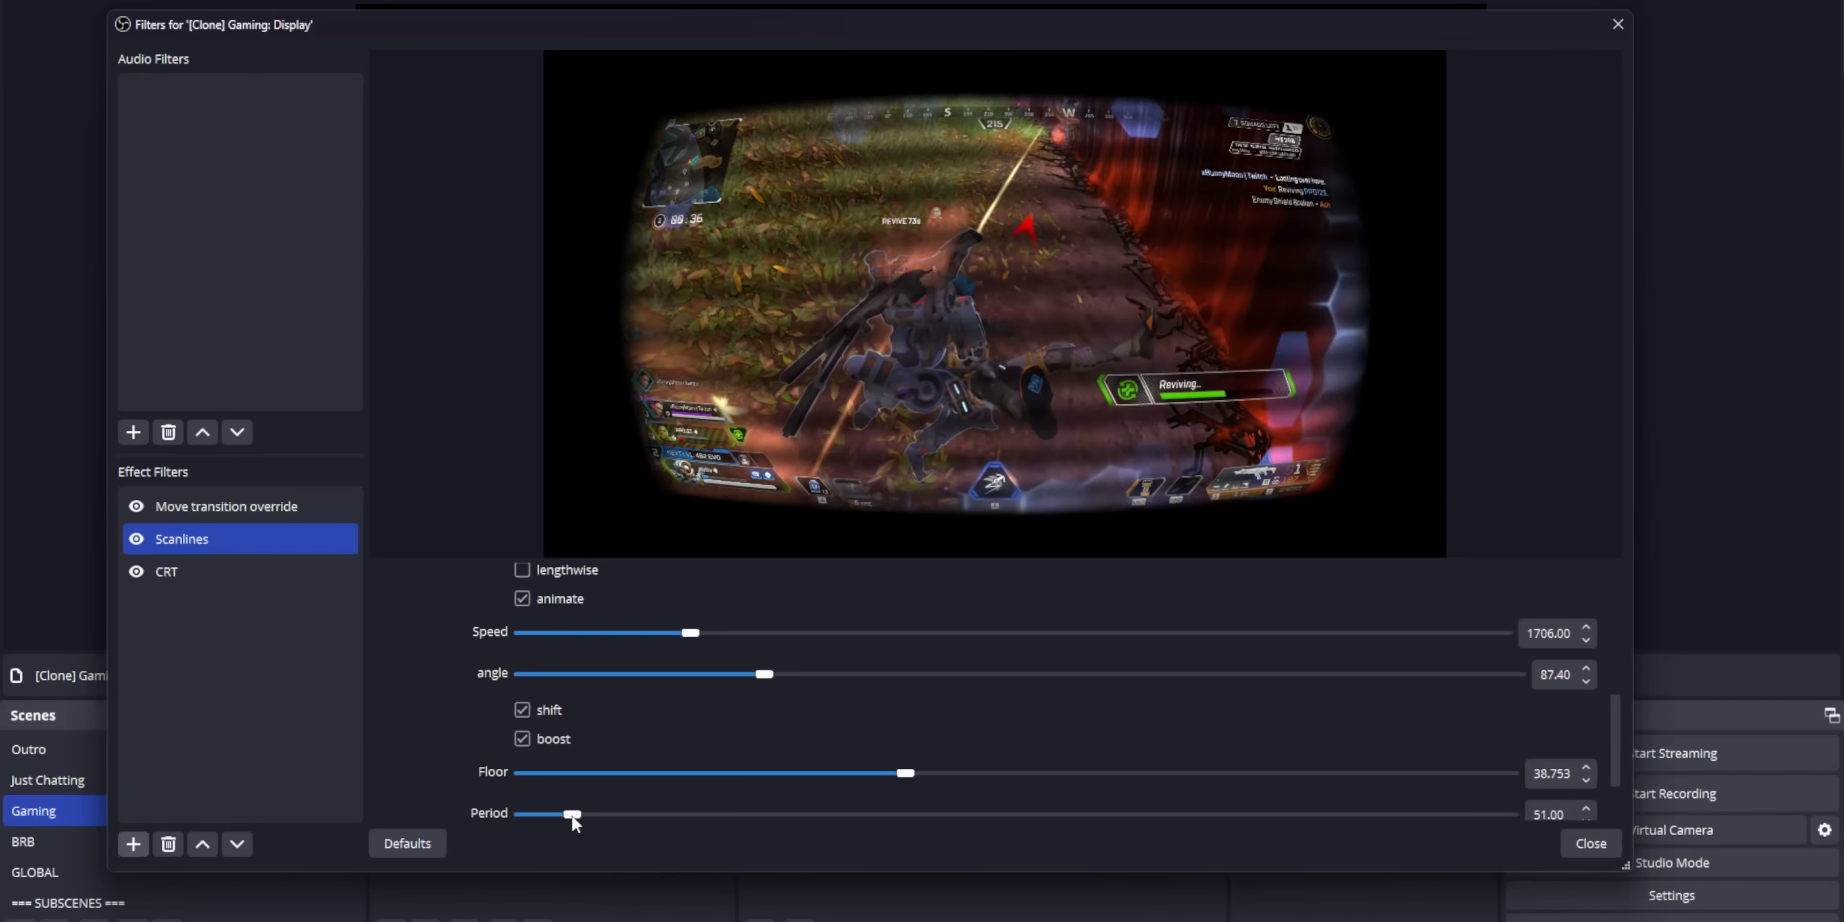
Lower the Scanlines Floor on '[Clone] Gaming: Display' to 33.301
drag(907, 774, 852, 773)
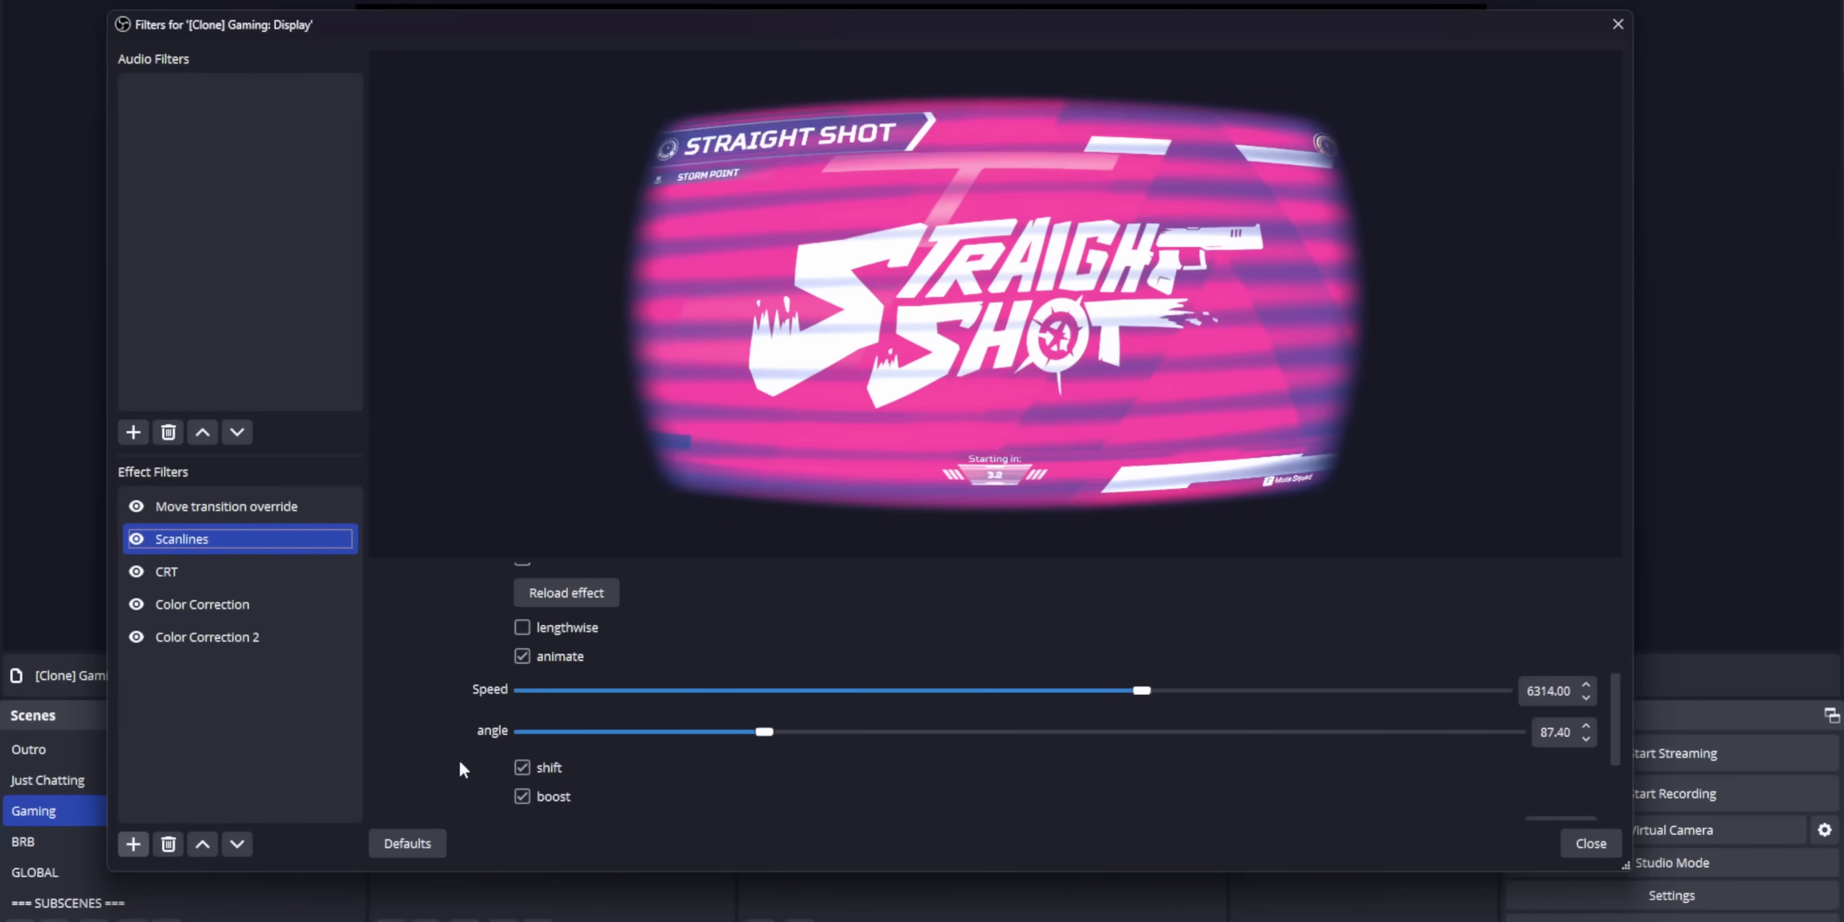
scroll(530, 752, down, 3)
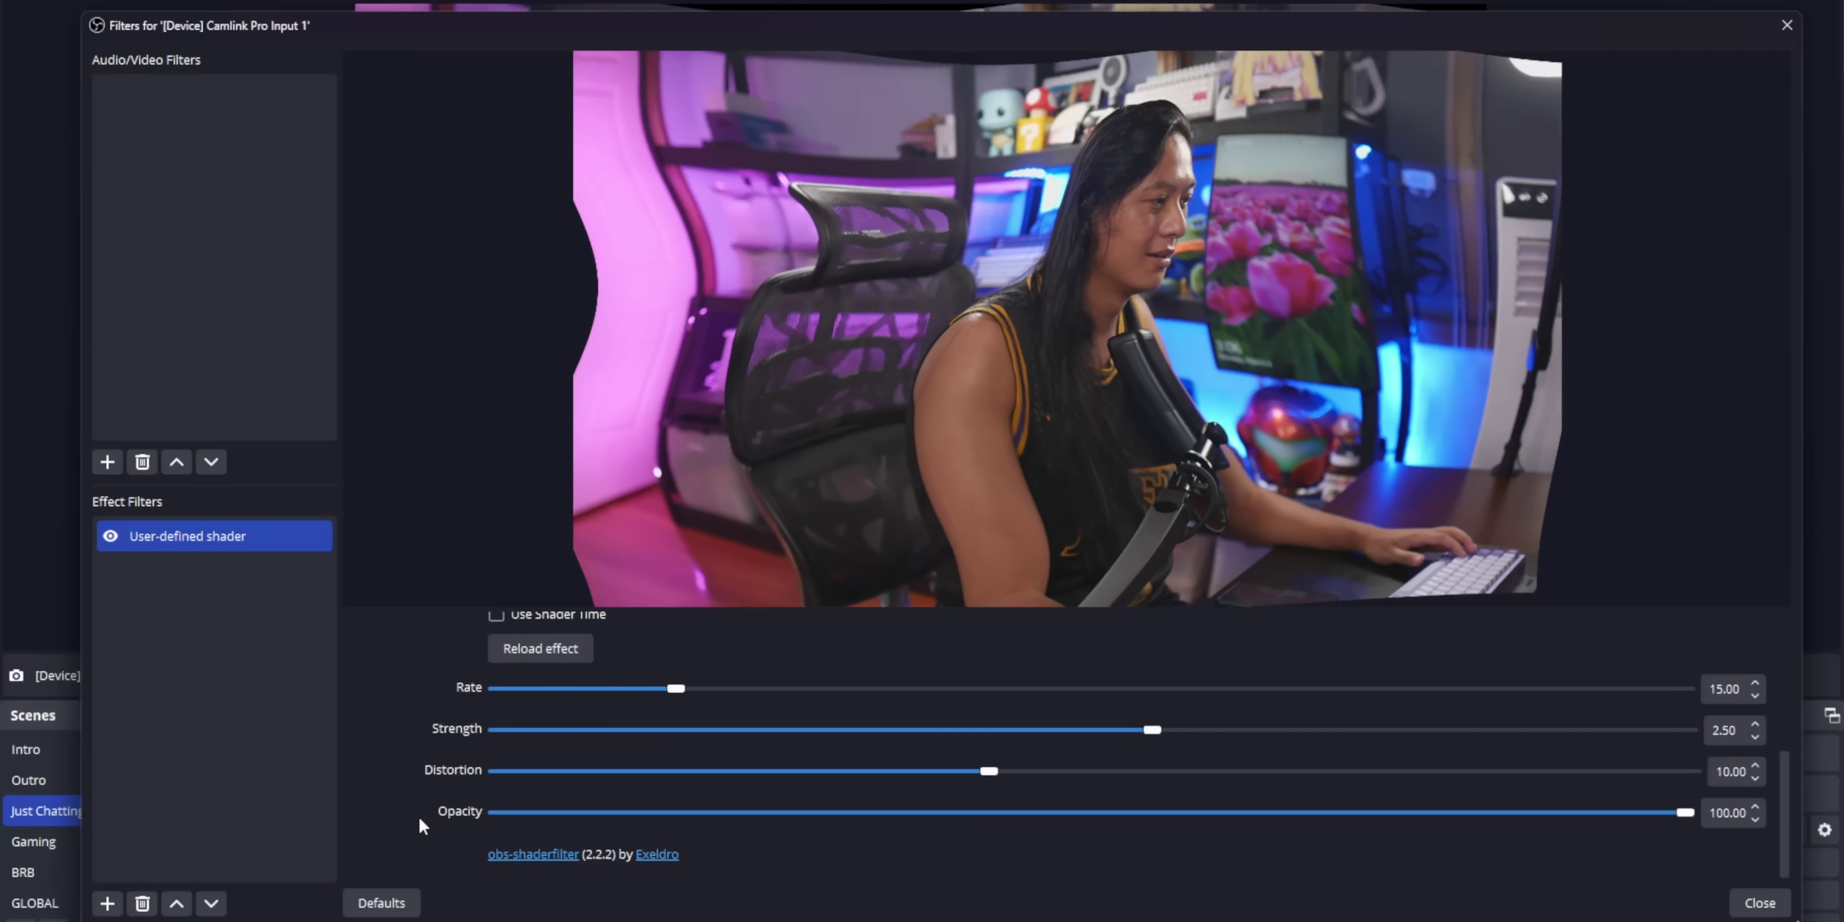
Bring up Scene 2, with the cloned gameplay display framed inside the retro TV image
scroll(415, 822, up, 2)
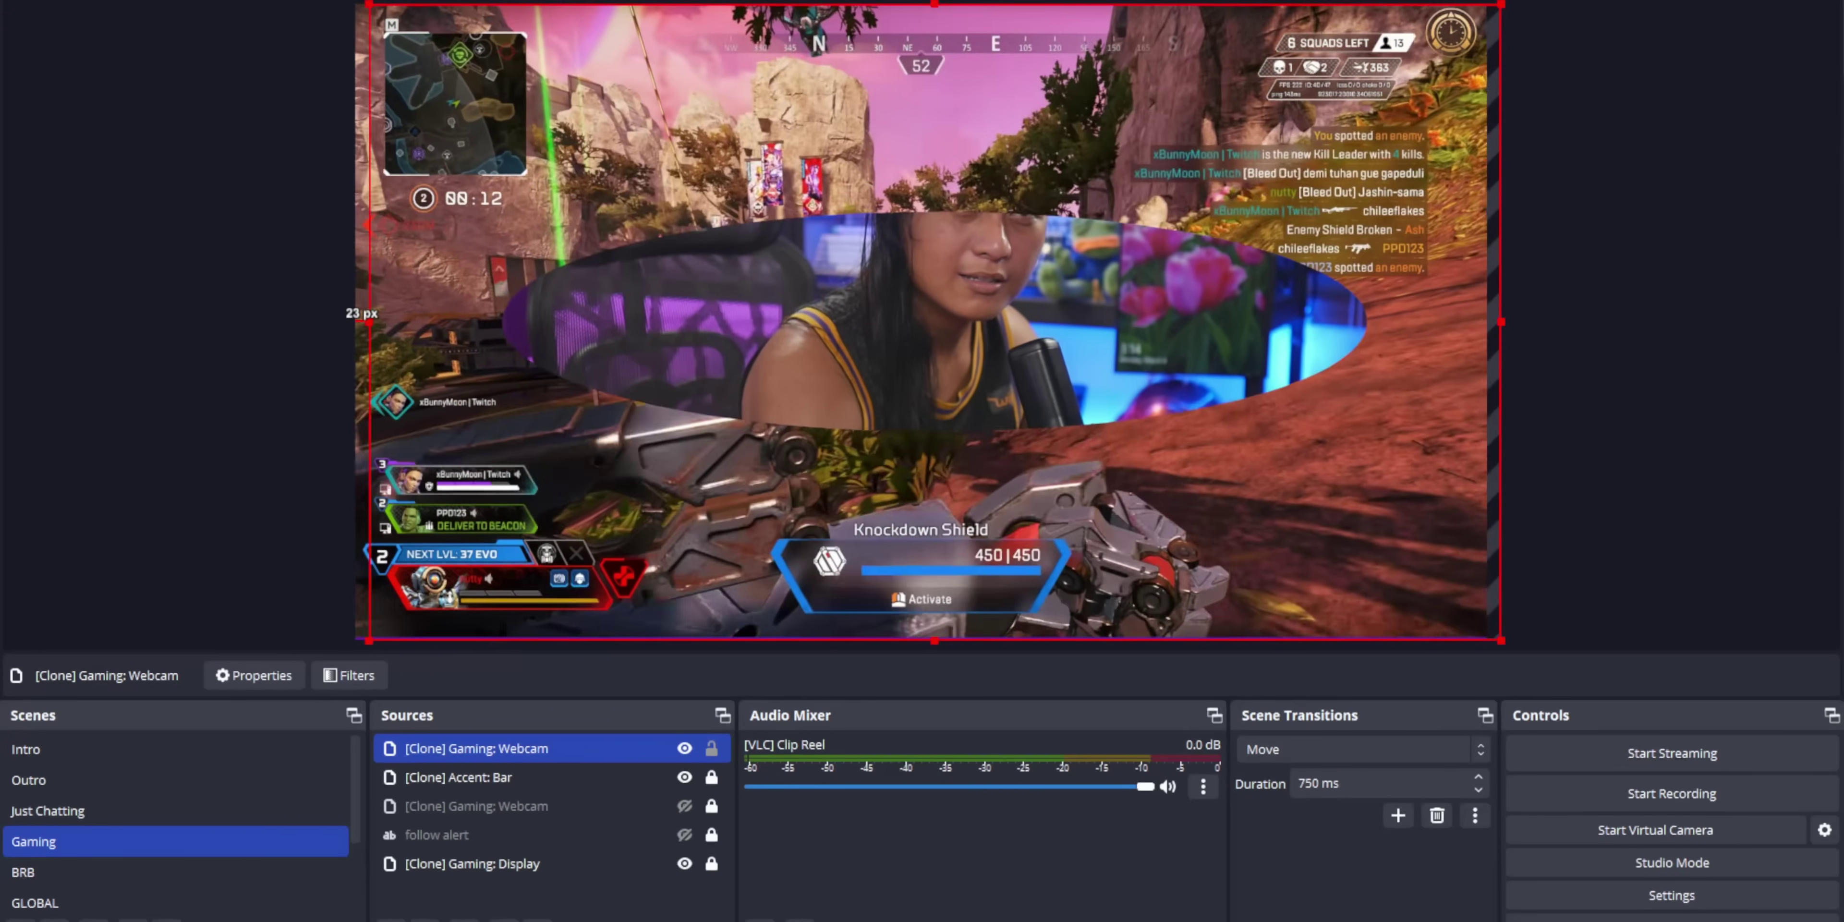
Position the Camlink filters window and lock the Camlink webcam source
key(Escape)
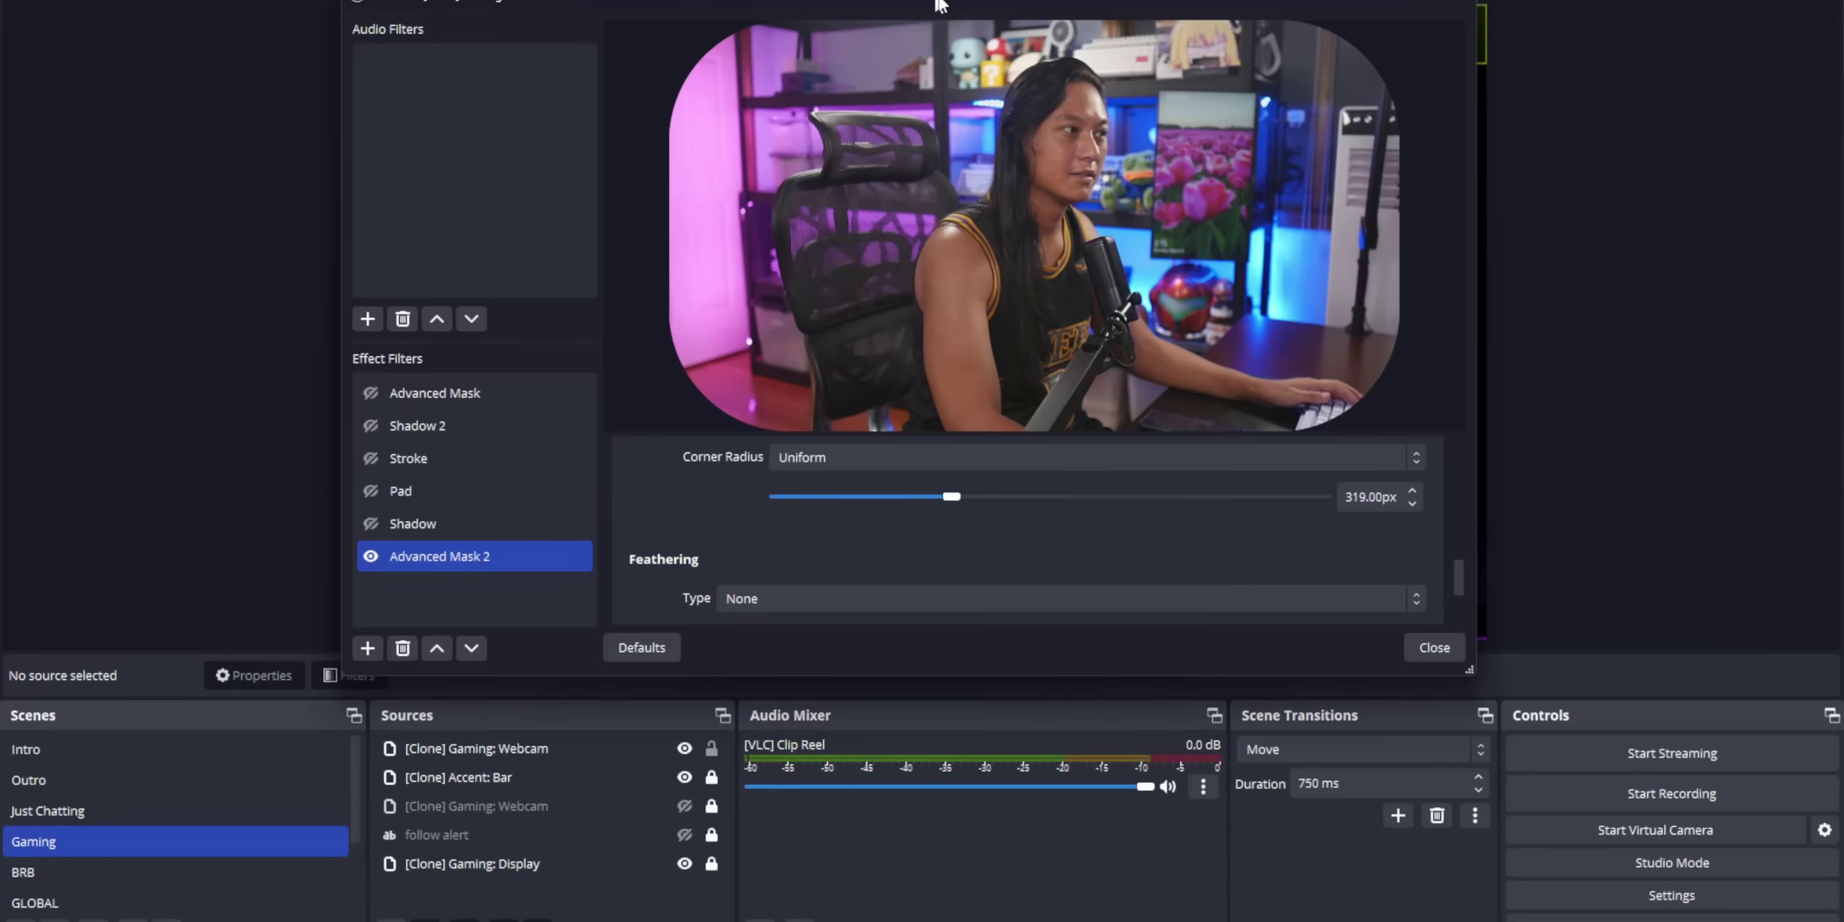
drag(928, 6, 699, 33)
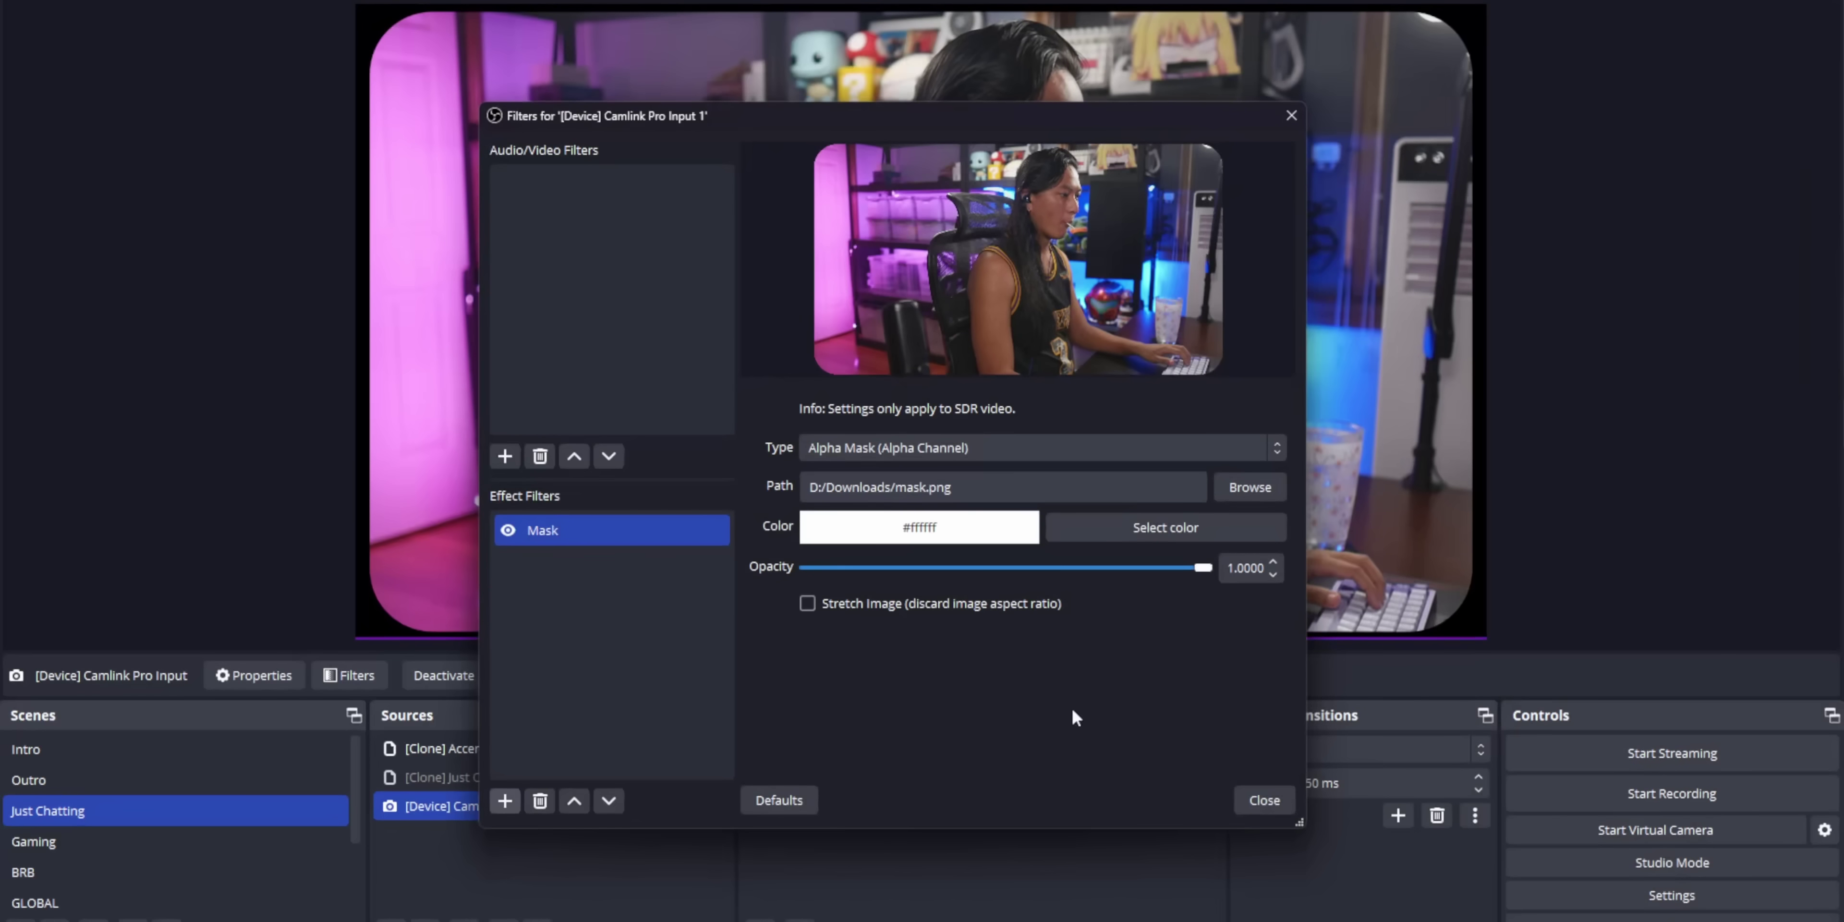
click(1261, 801)
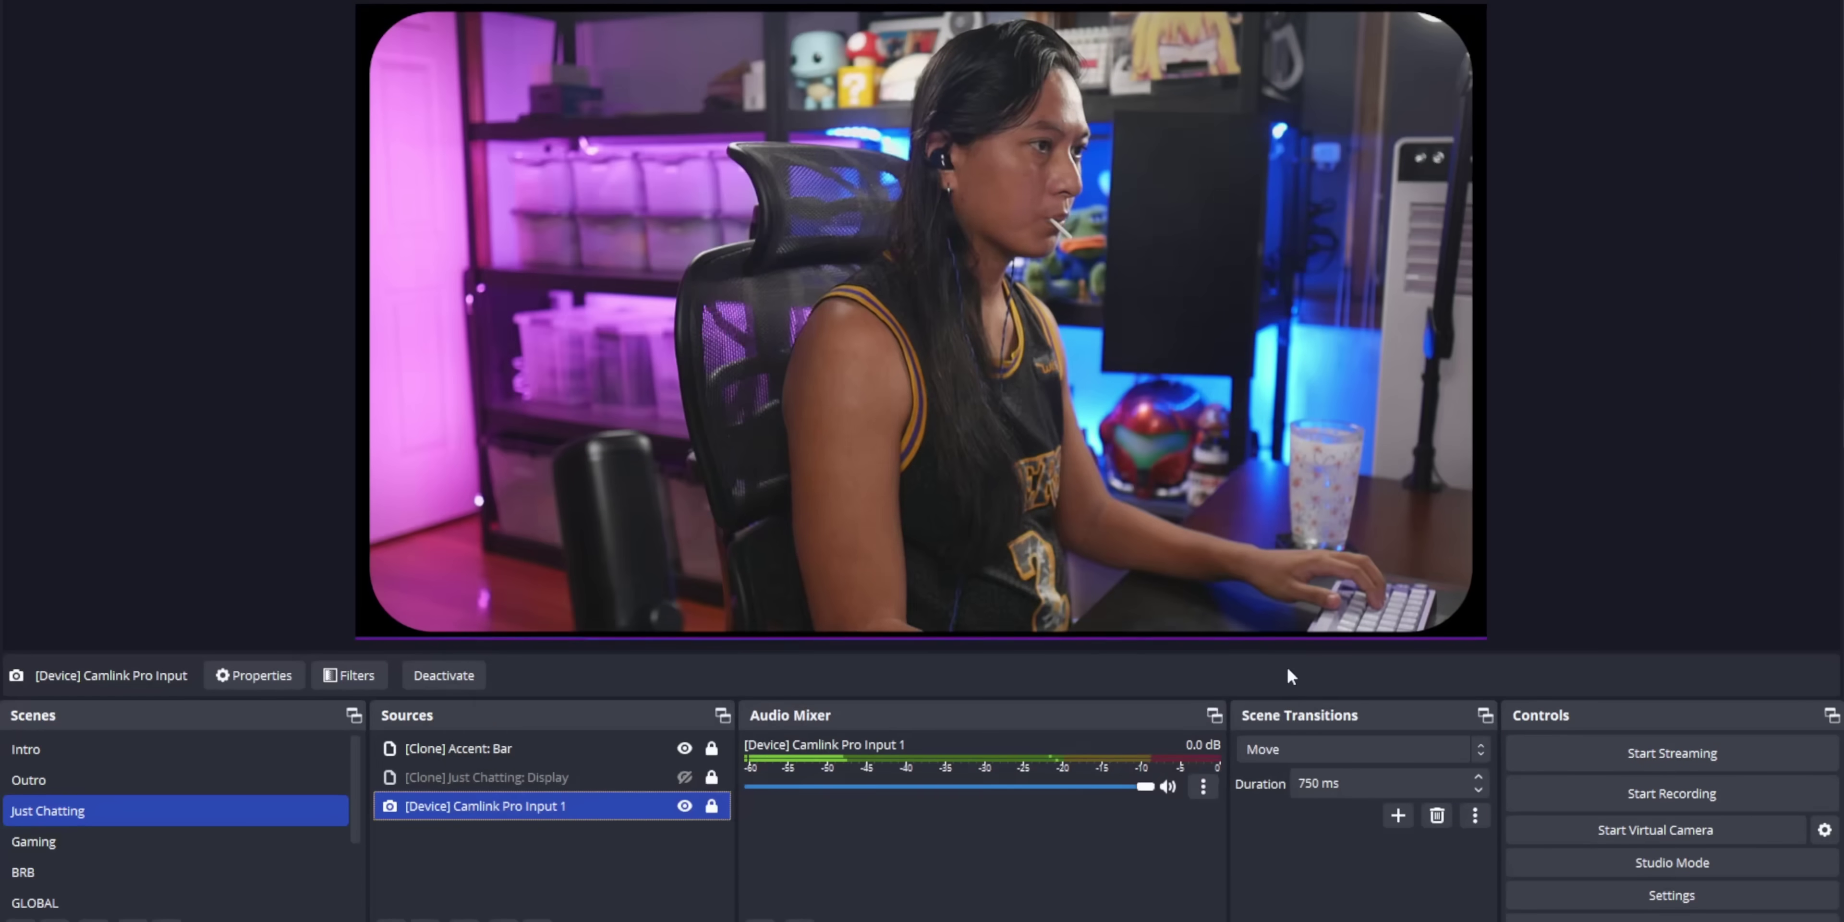
click(712, 808)
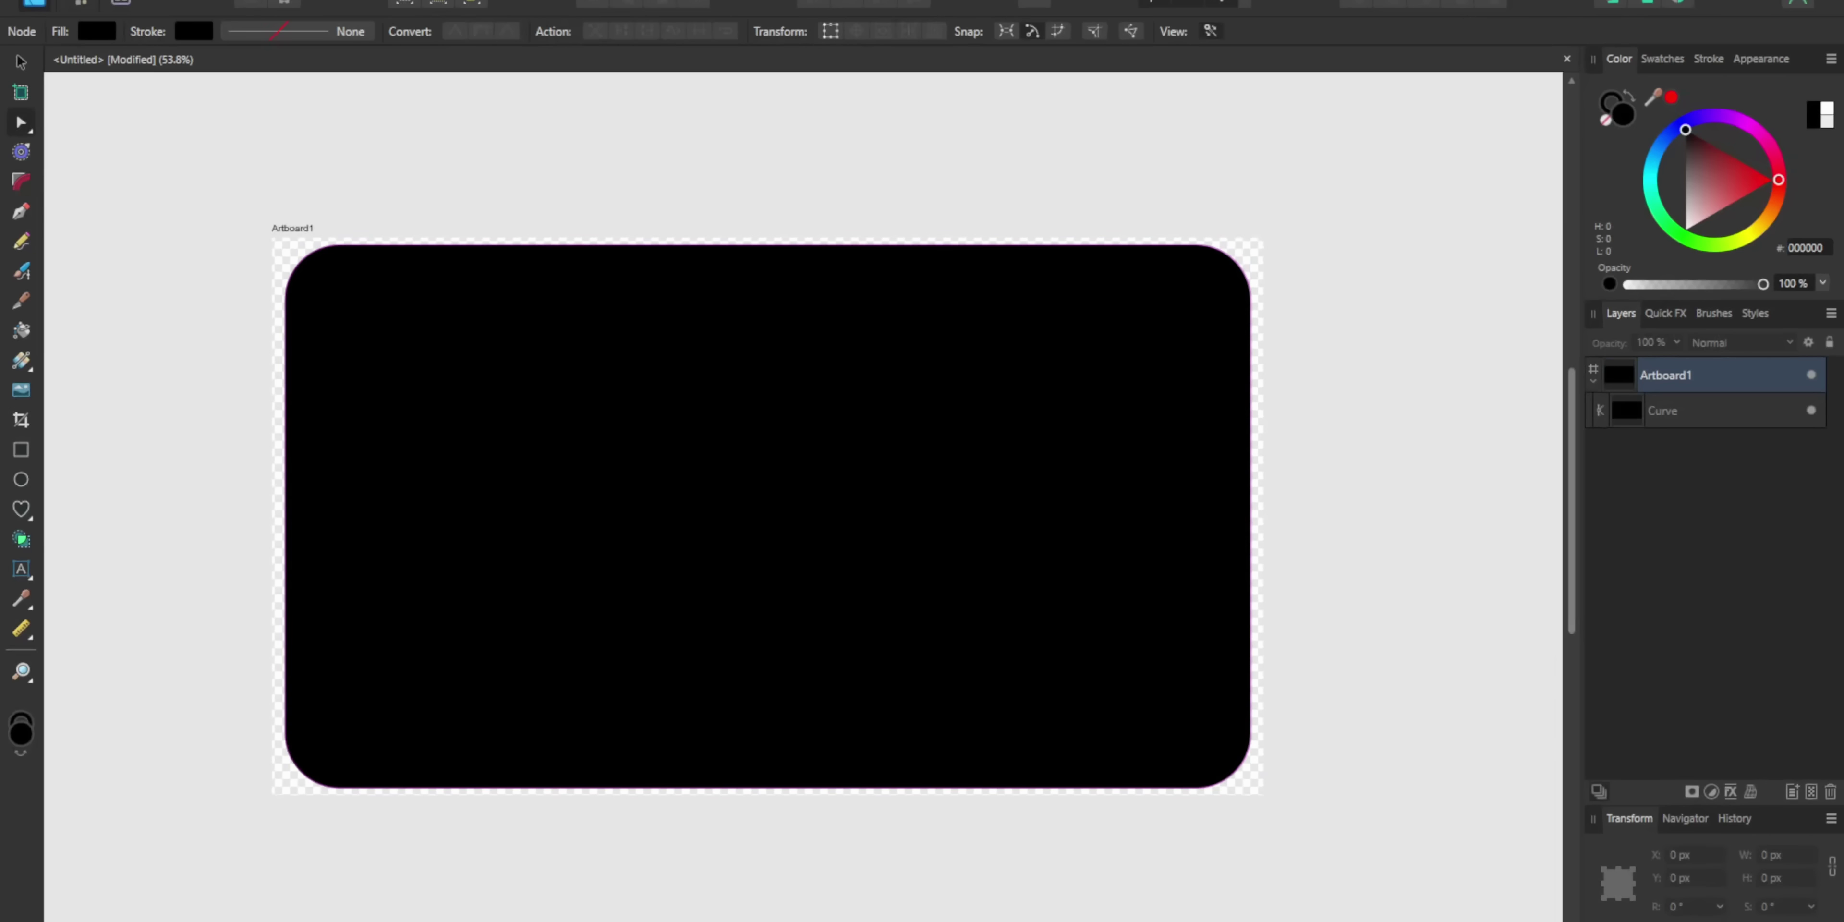
Set the custom mask corners to a top-left radius of 256px and a bottom-left radius of 232px
key(alt+f)
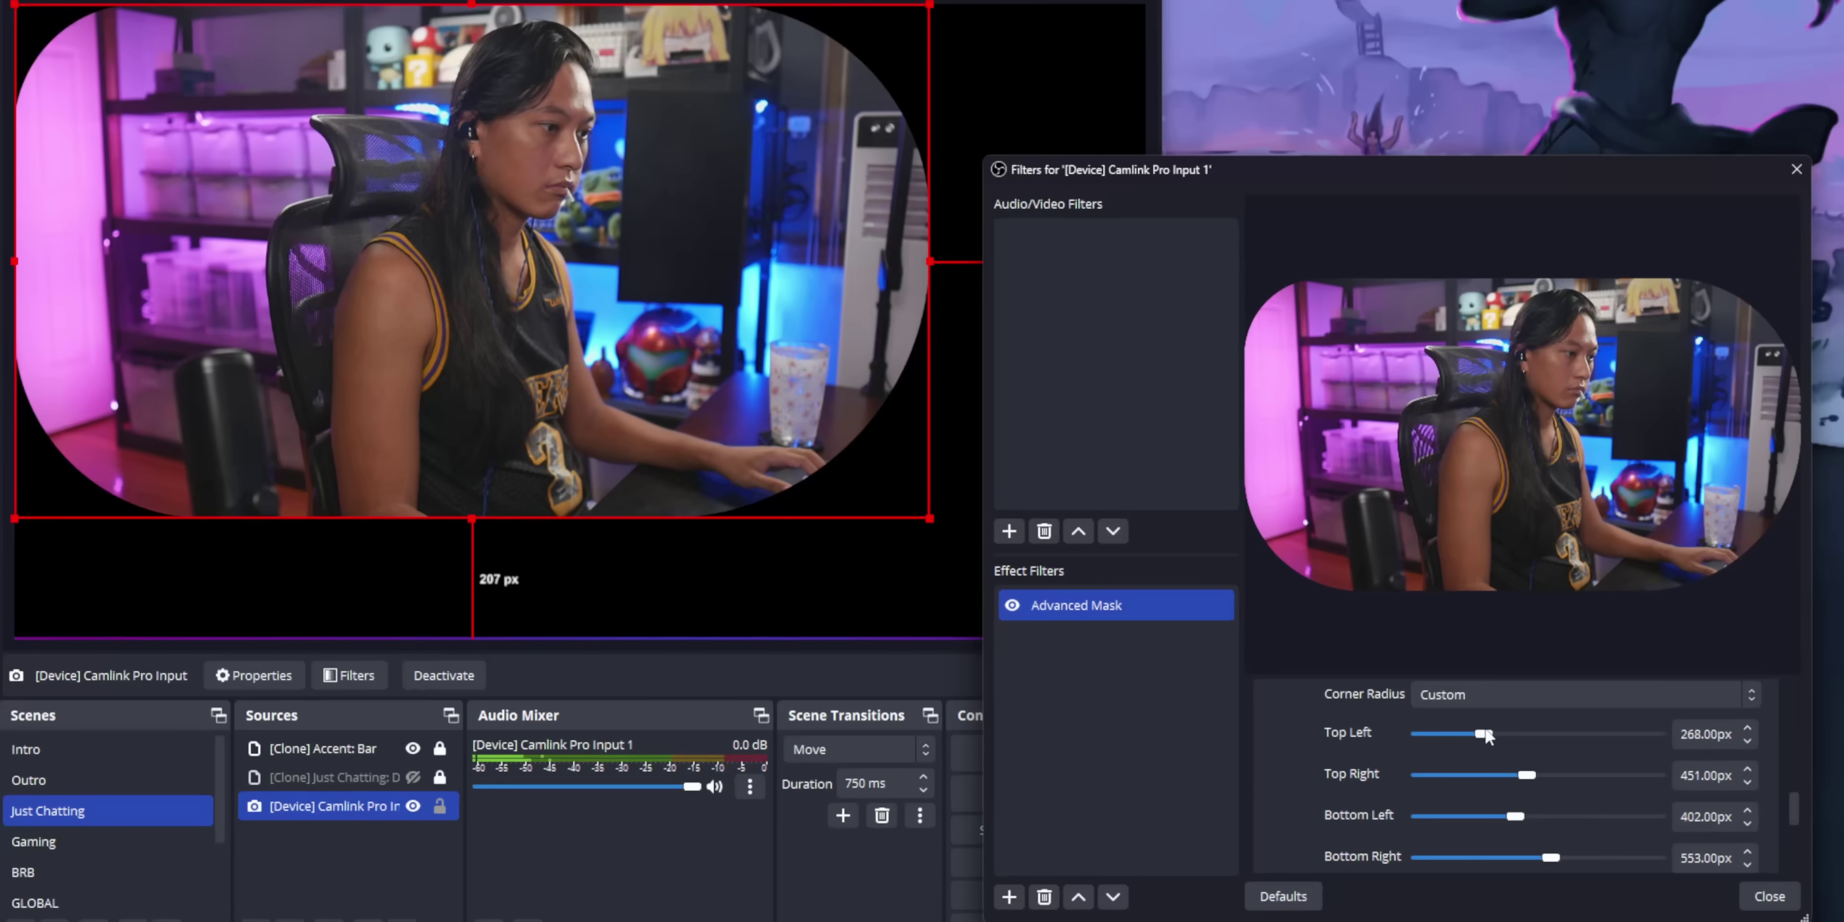
drag(1478, 736, 1482, 736)
drag(1516, 816, 1475, 821)
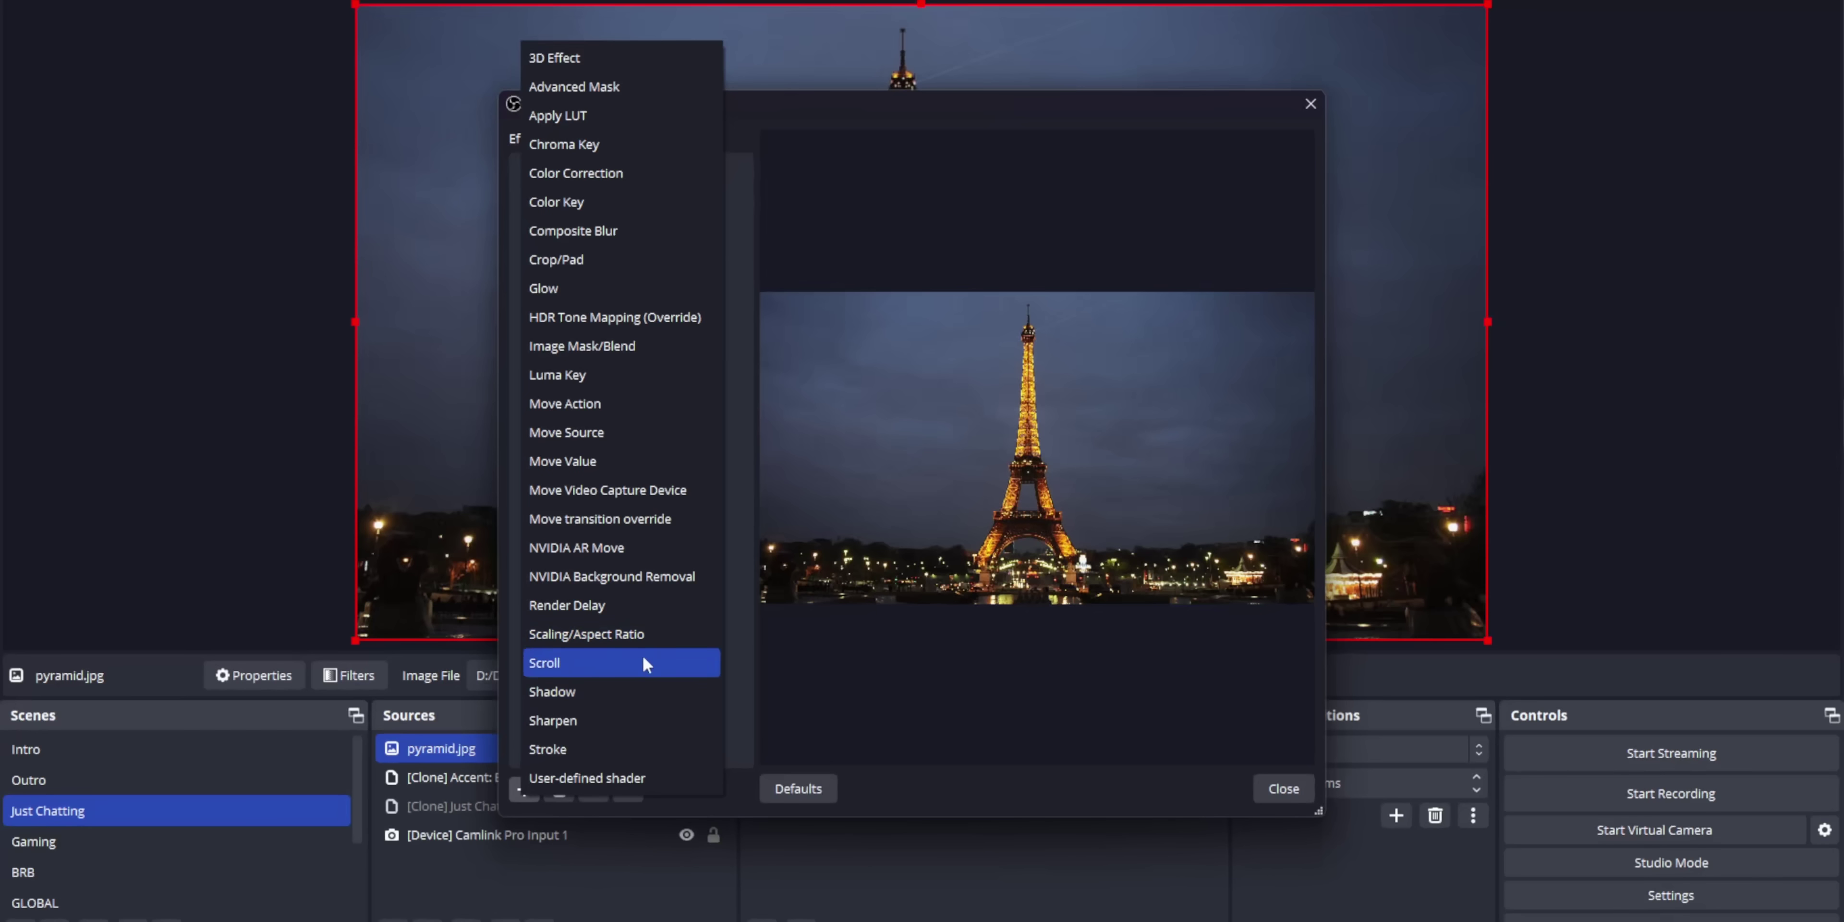
Add an Advanced Mask filter to pyramid.jpg with its Mask Type set to Source
click(646, 95)
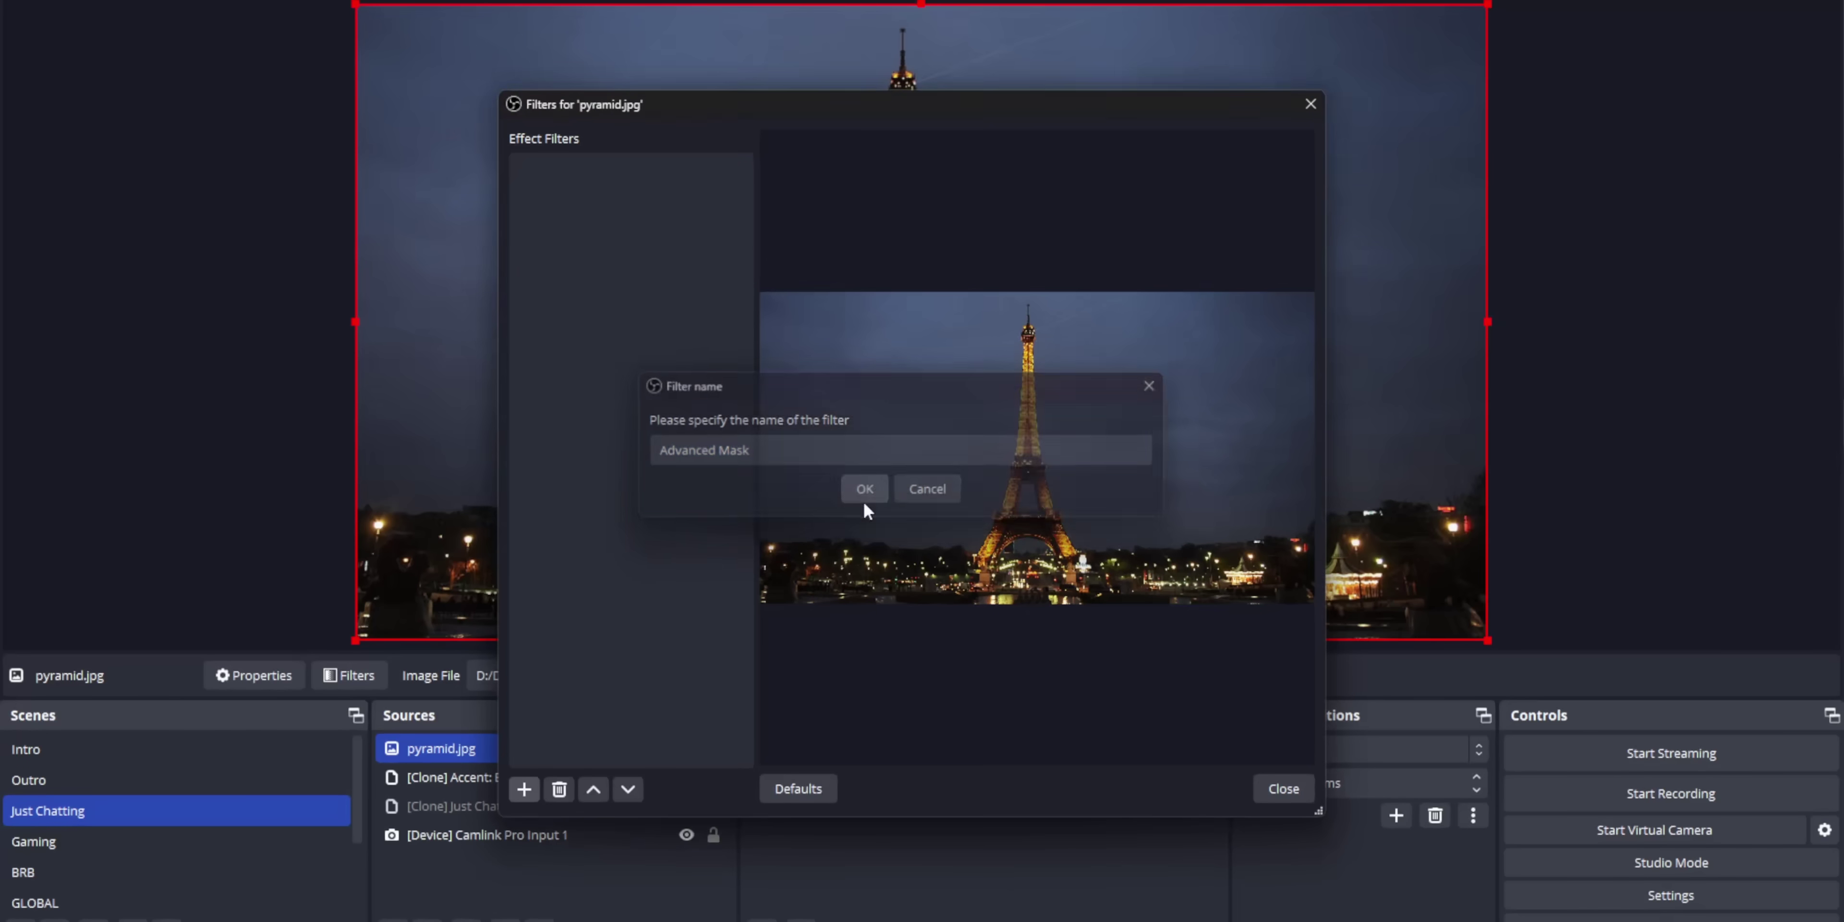
click(873, 487)
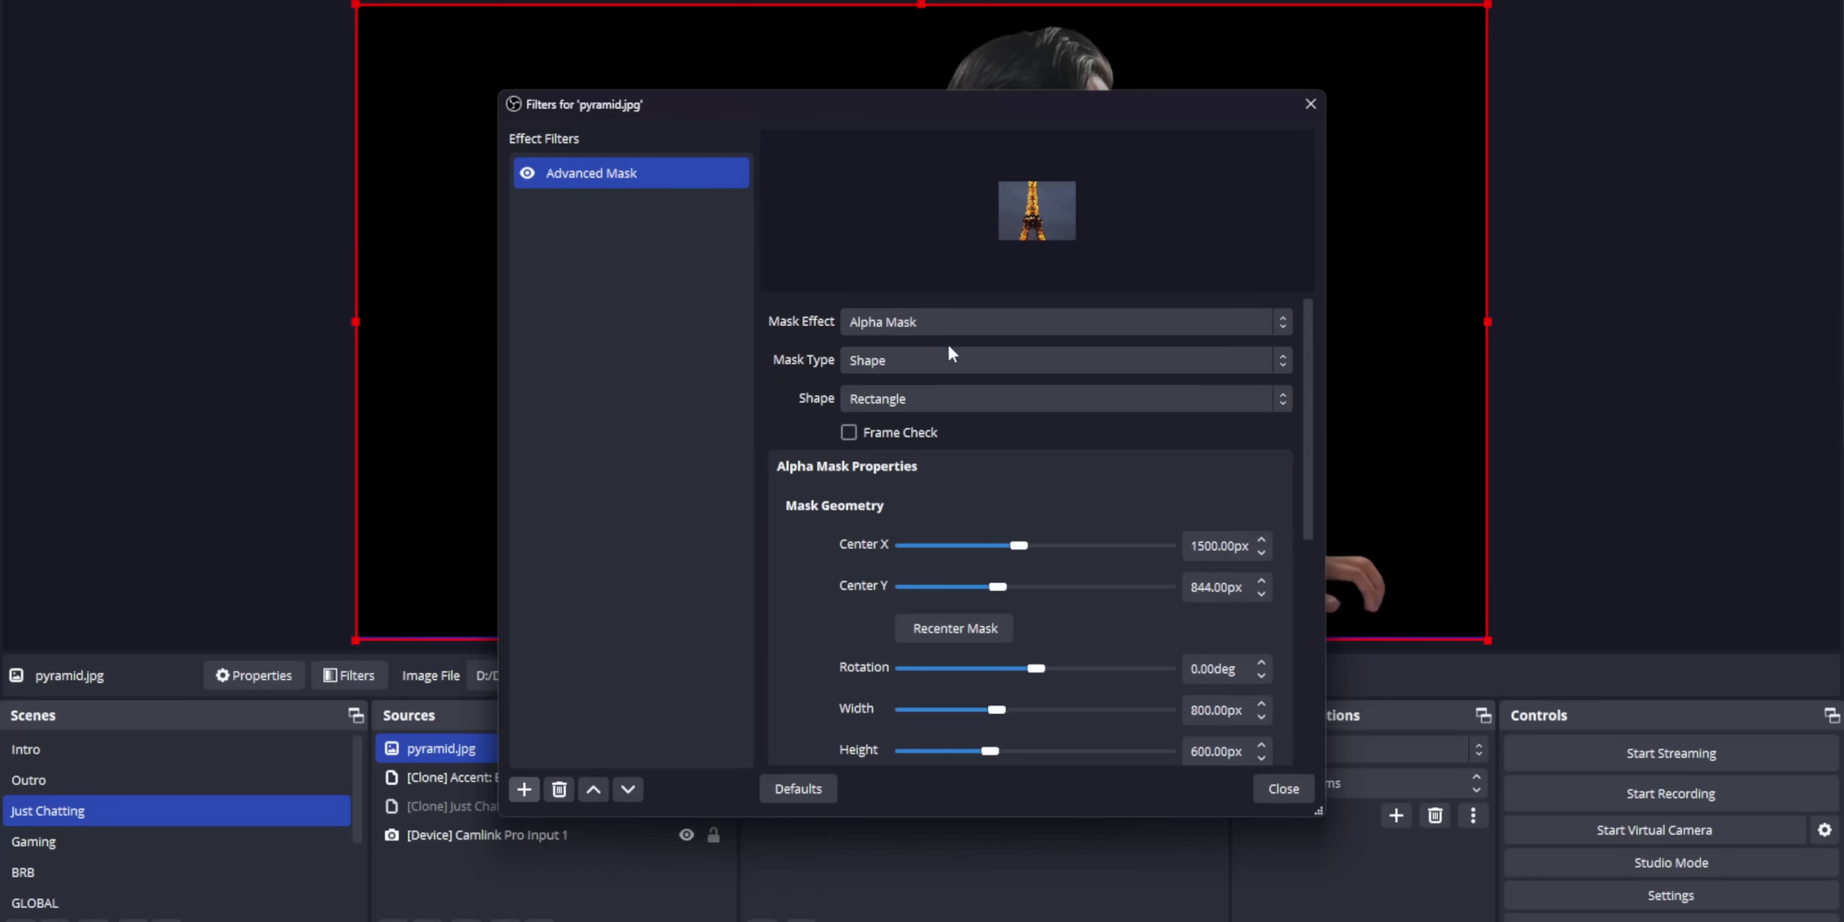
click(878, 366)
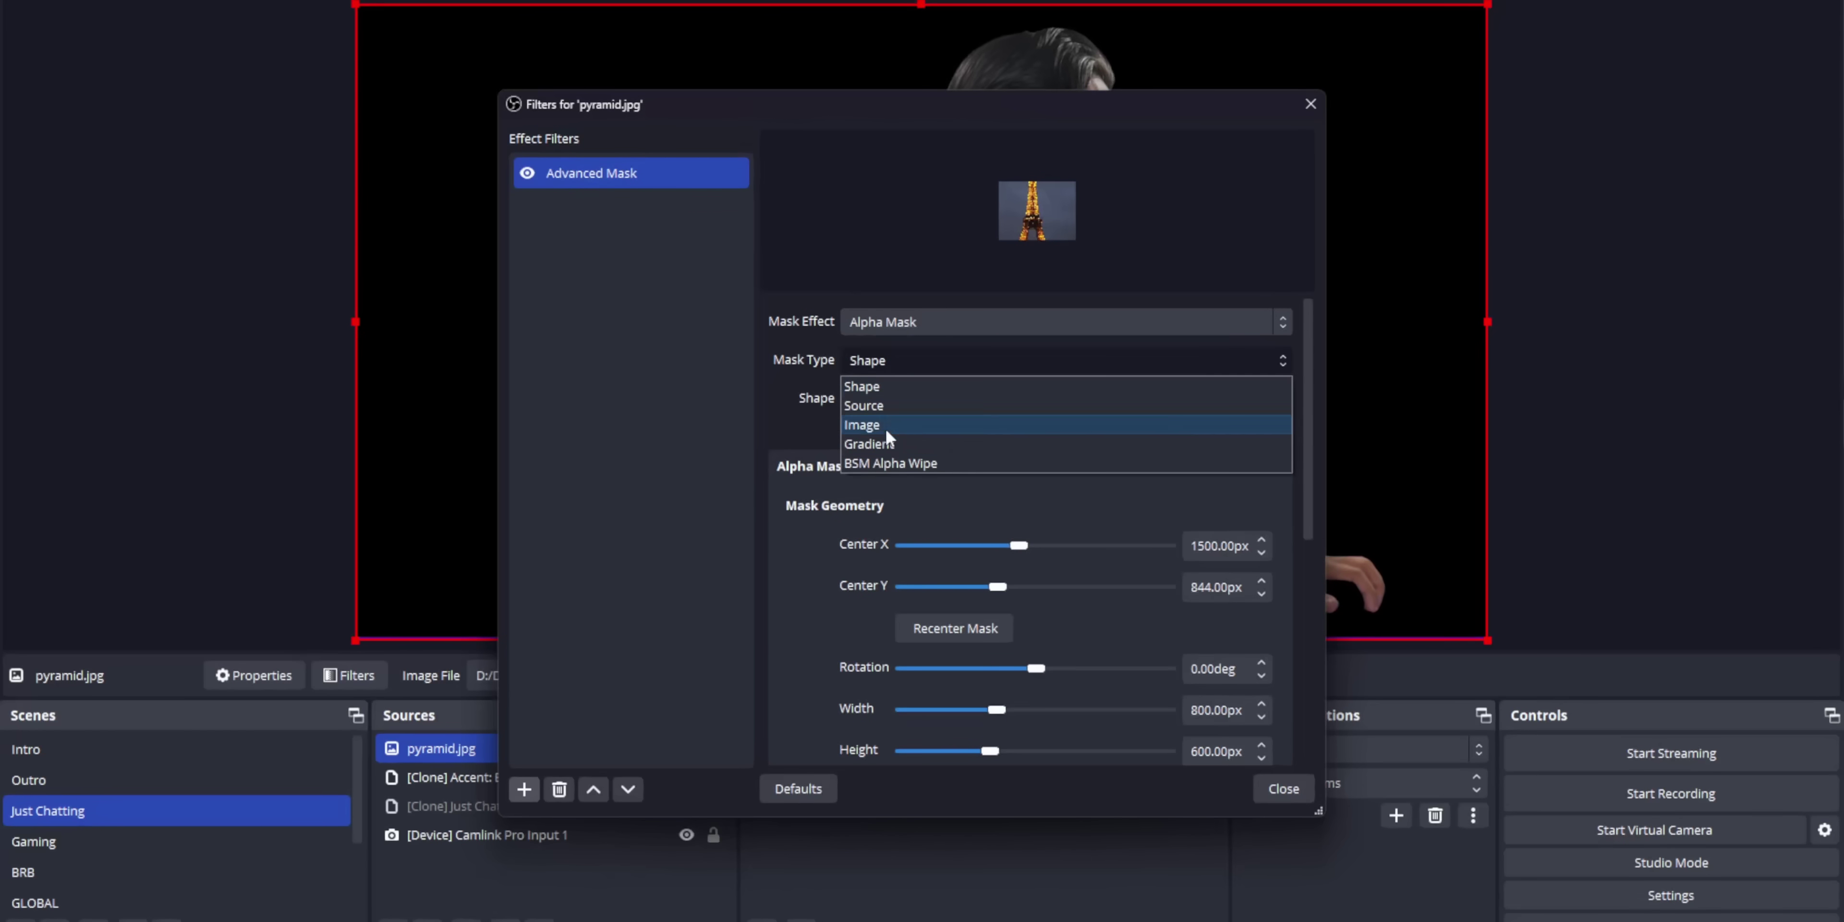
click(873, 406)
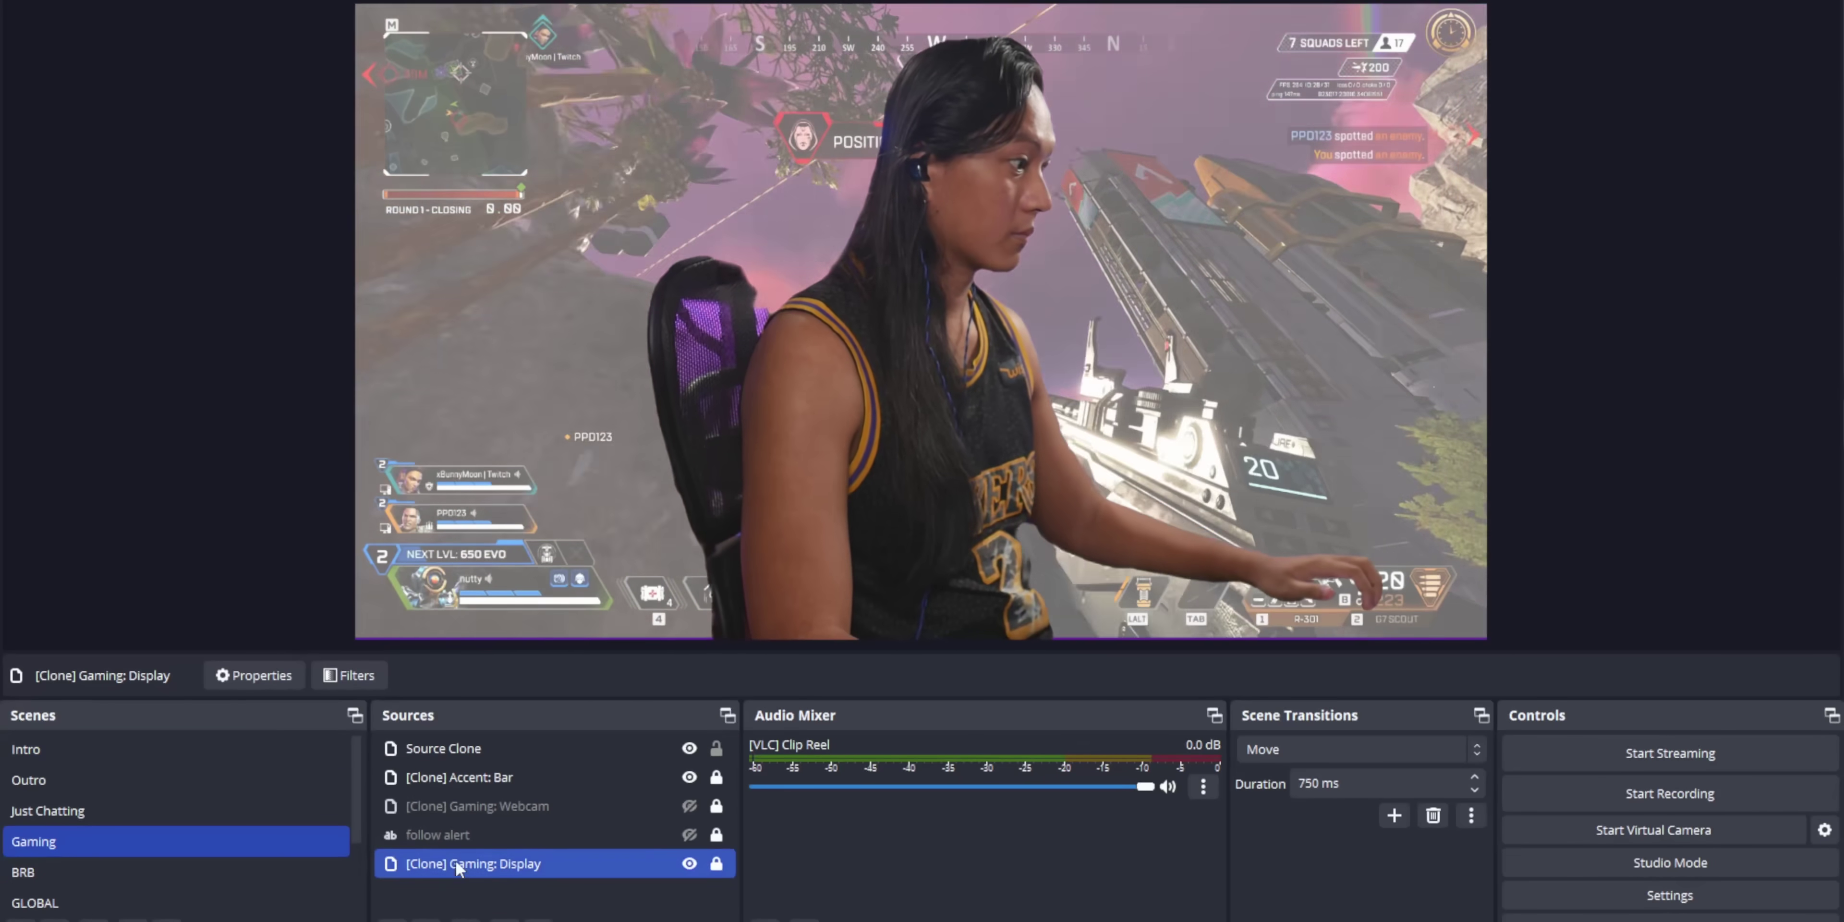
On the Source Clone, cut the shadow distance to 10px and enable the circular Advanced Mask
ctrl+click(434, 750)
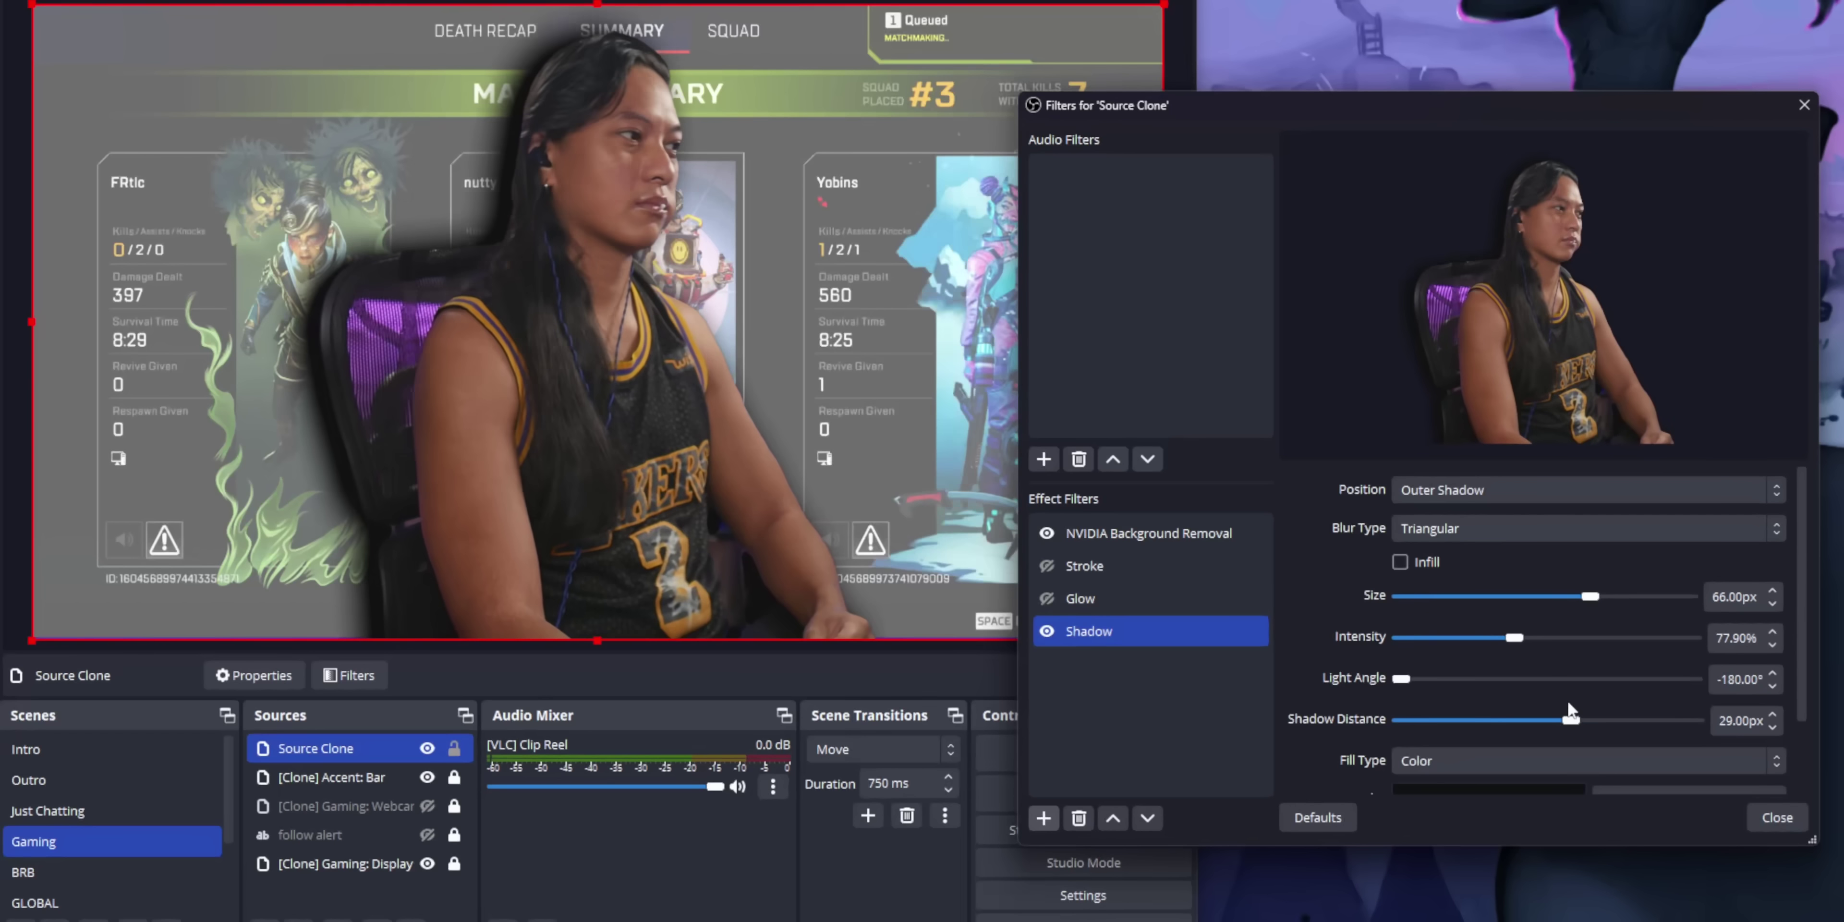
drag(1568, 706, 1447, 706)
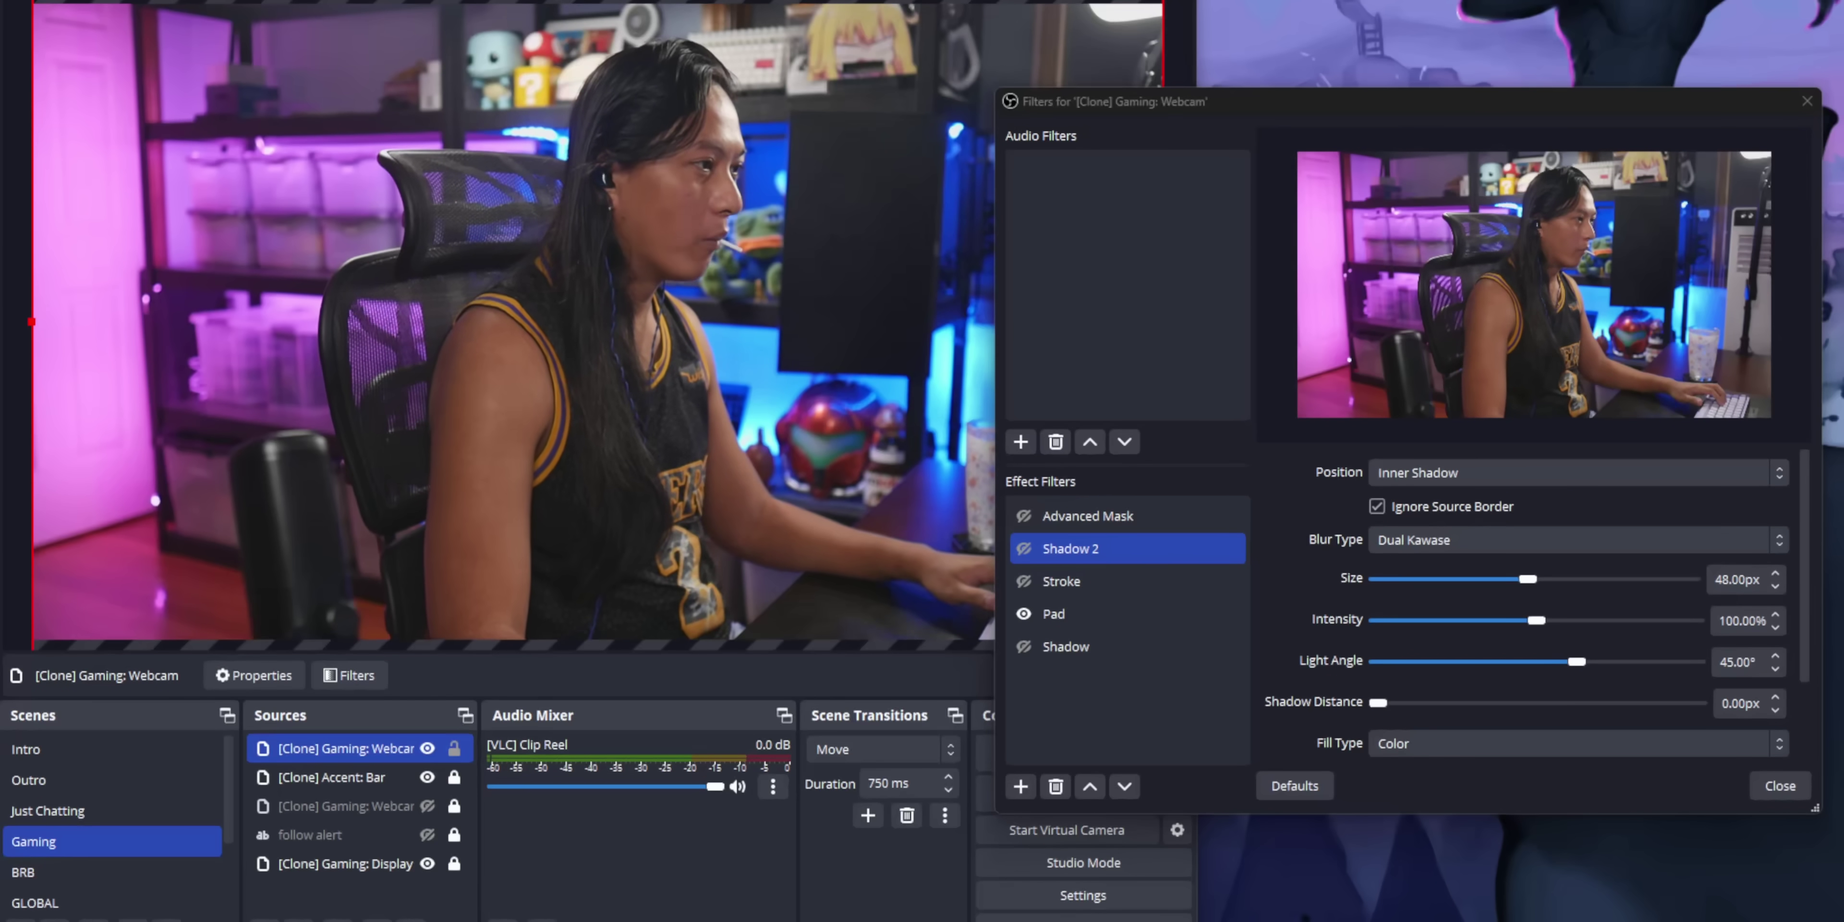
click(1025, 516)
click(1167, 558)
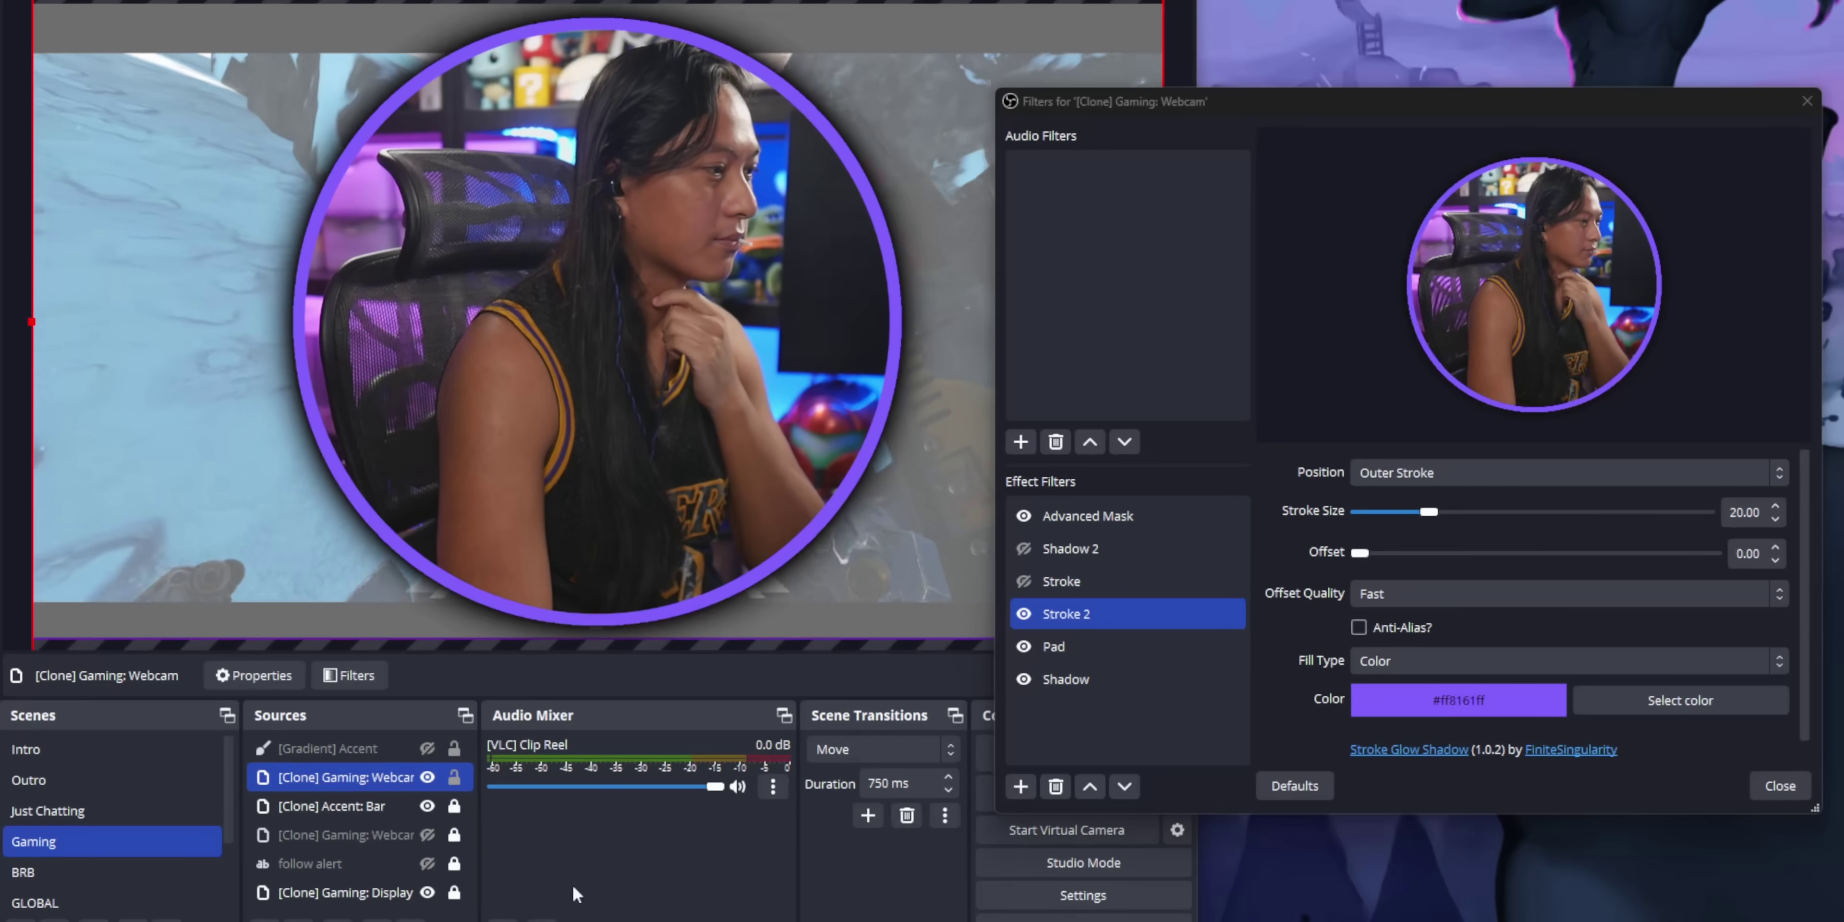
Briefly show the purple [Gradient] Accent source, then thicken the webcam outline to 63px
click(382, 748)
click(428, 748)
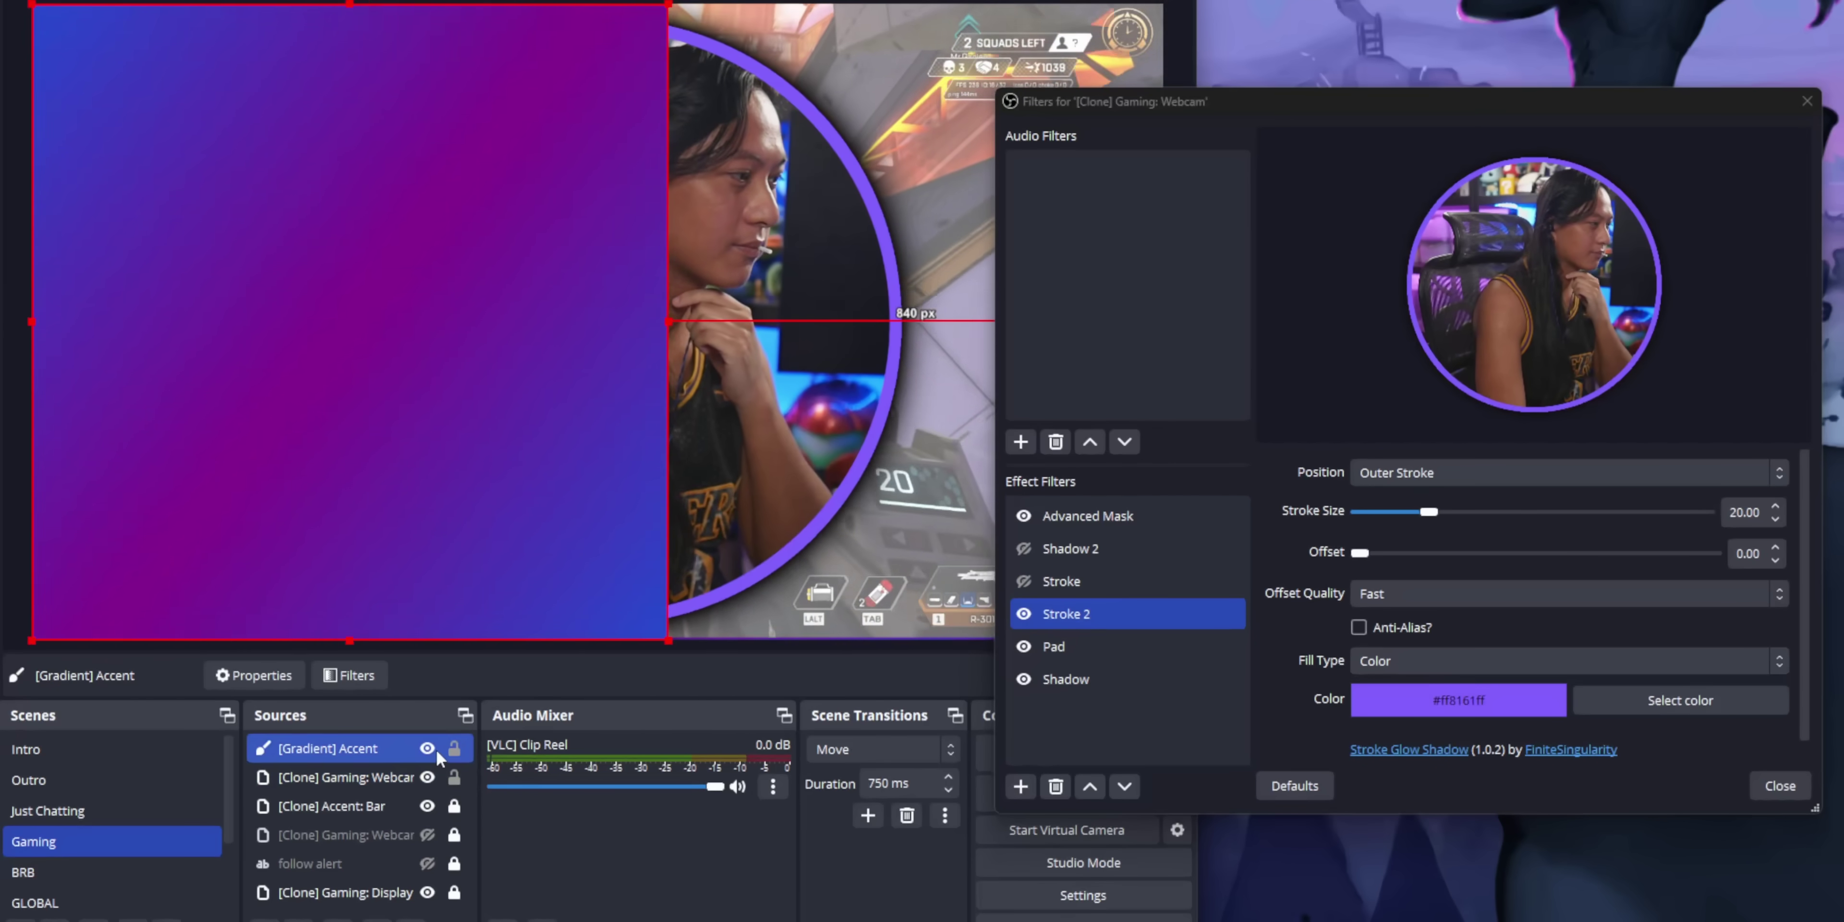
click(428, 749)
scroll(1675, 661, down, 1)
drag(1428, 512, 1575, 514)
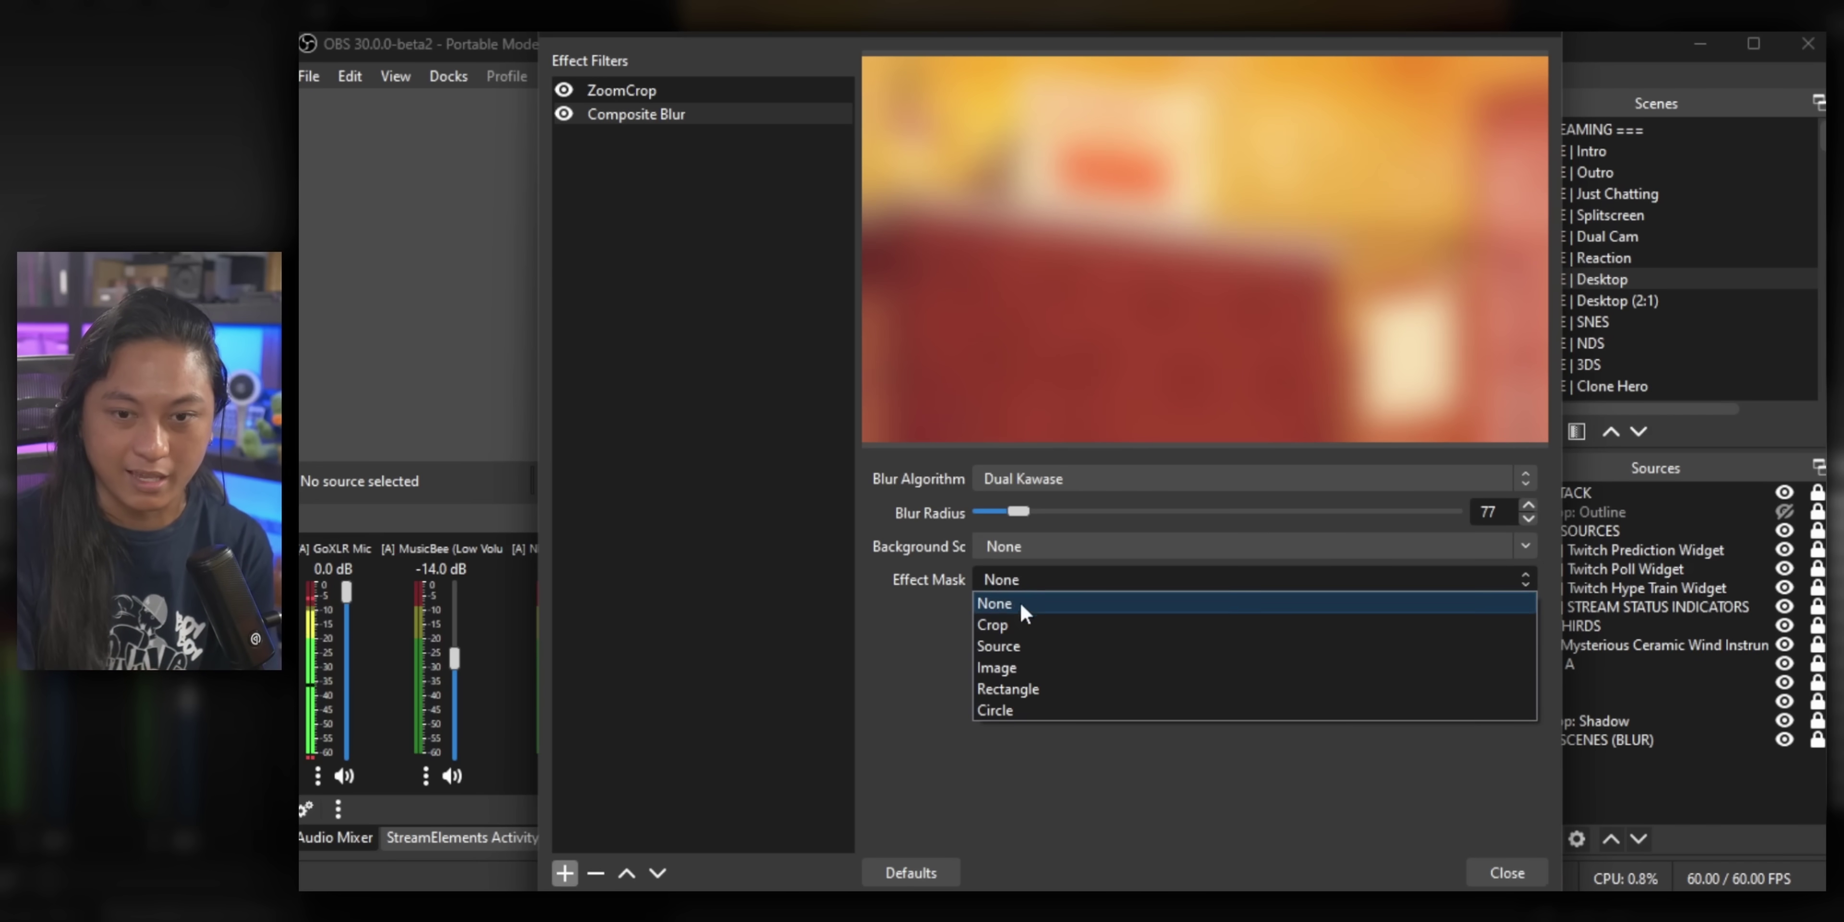
Restrict Composite Blur to a crop mask and raise its feathering to about 19.59%
click(1031, 622)
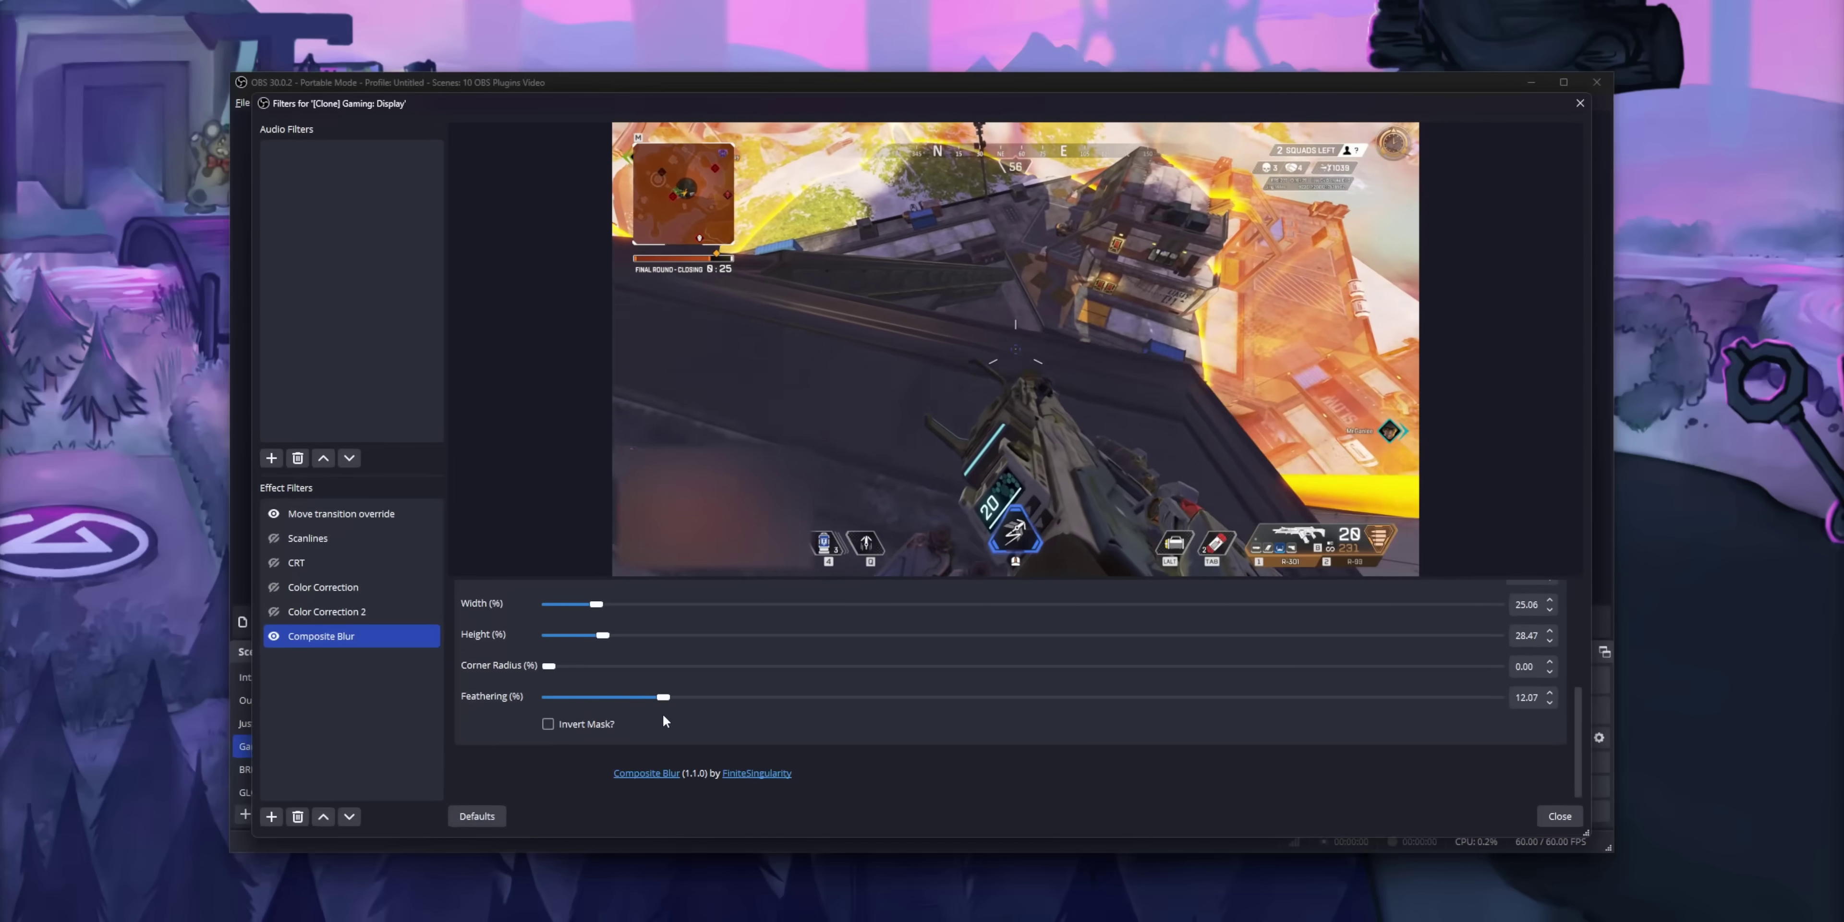
drag(691, 719, 734, 724)
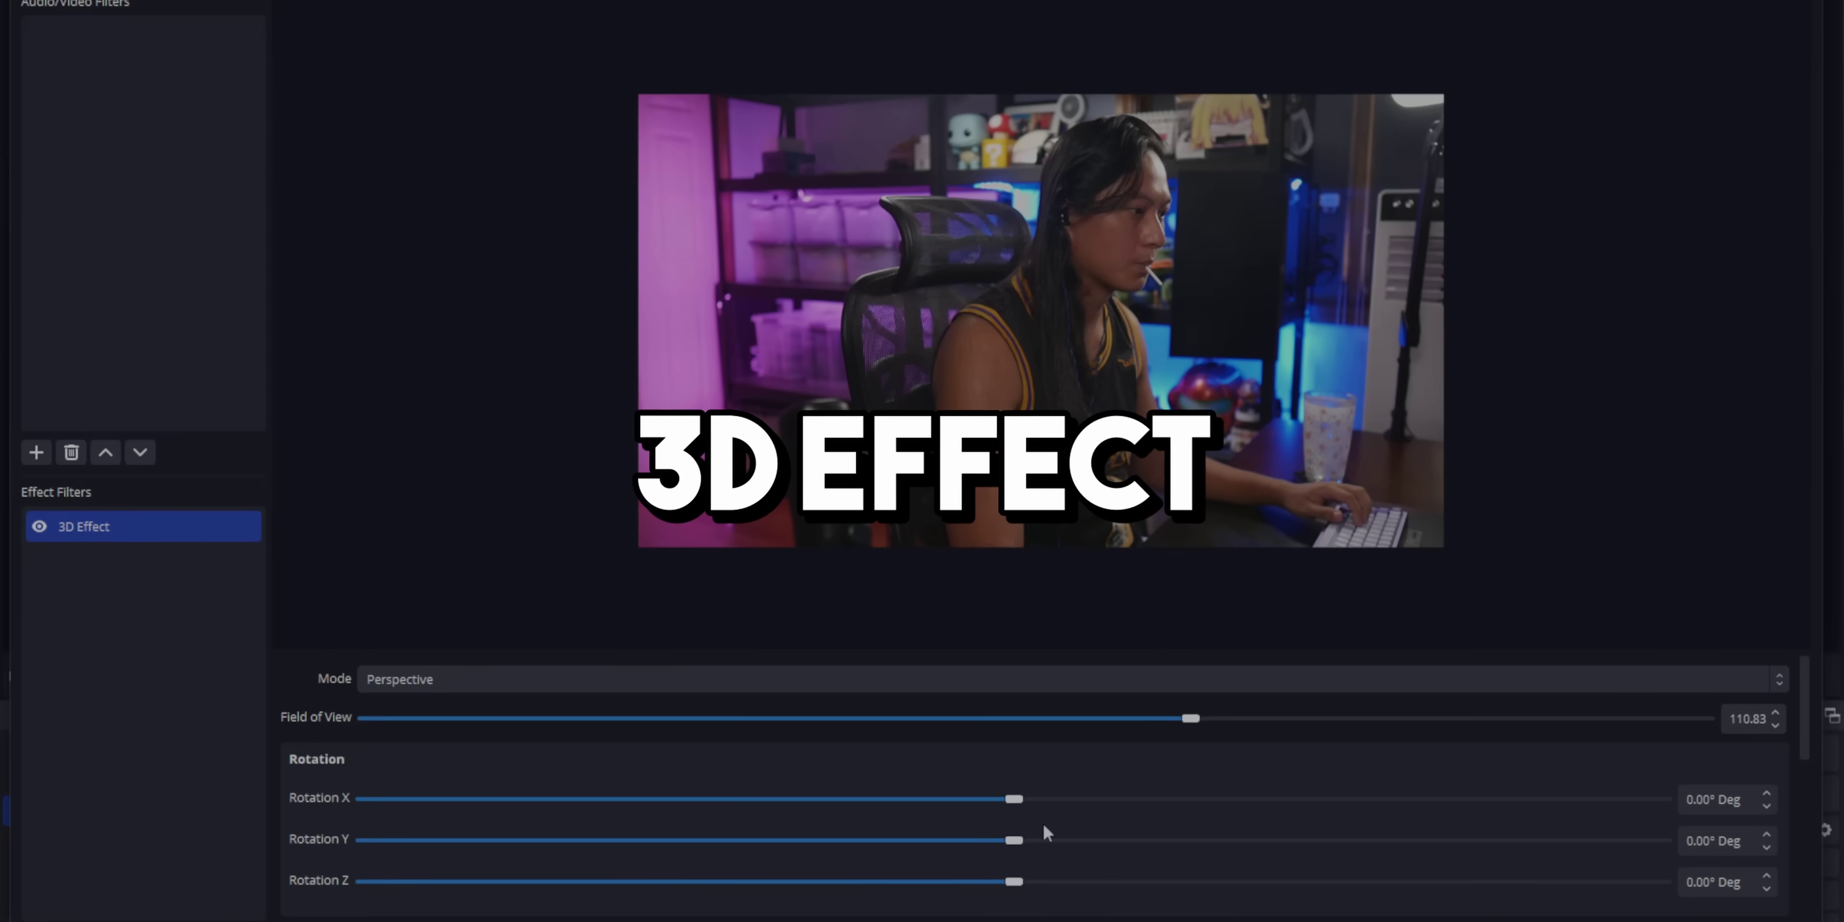
Tilt the gameplay inset with Rotation X, set the corner radius back to square, and close Filters
drag(1023, 797, 1023, 856)
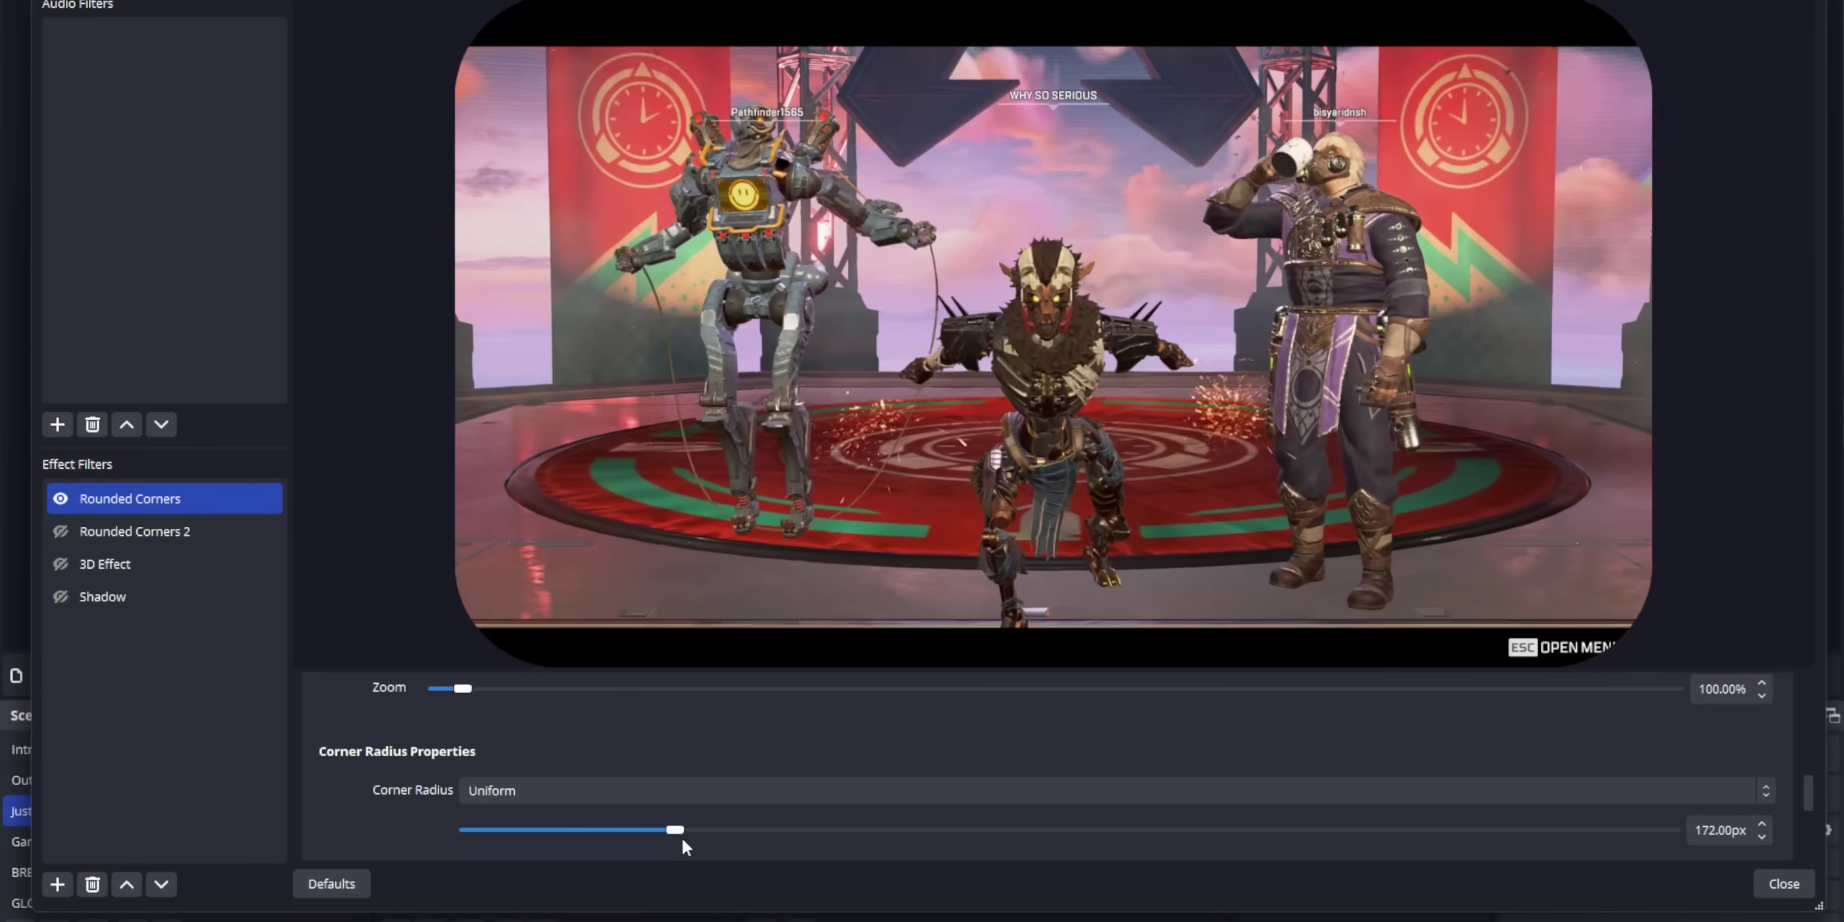
drag(677, 831, 370, 745)
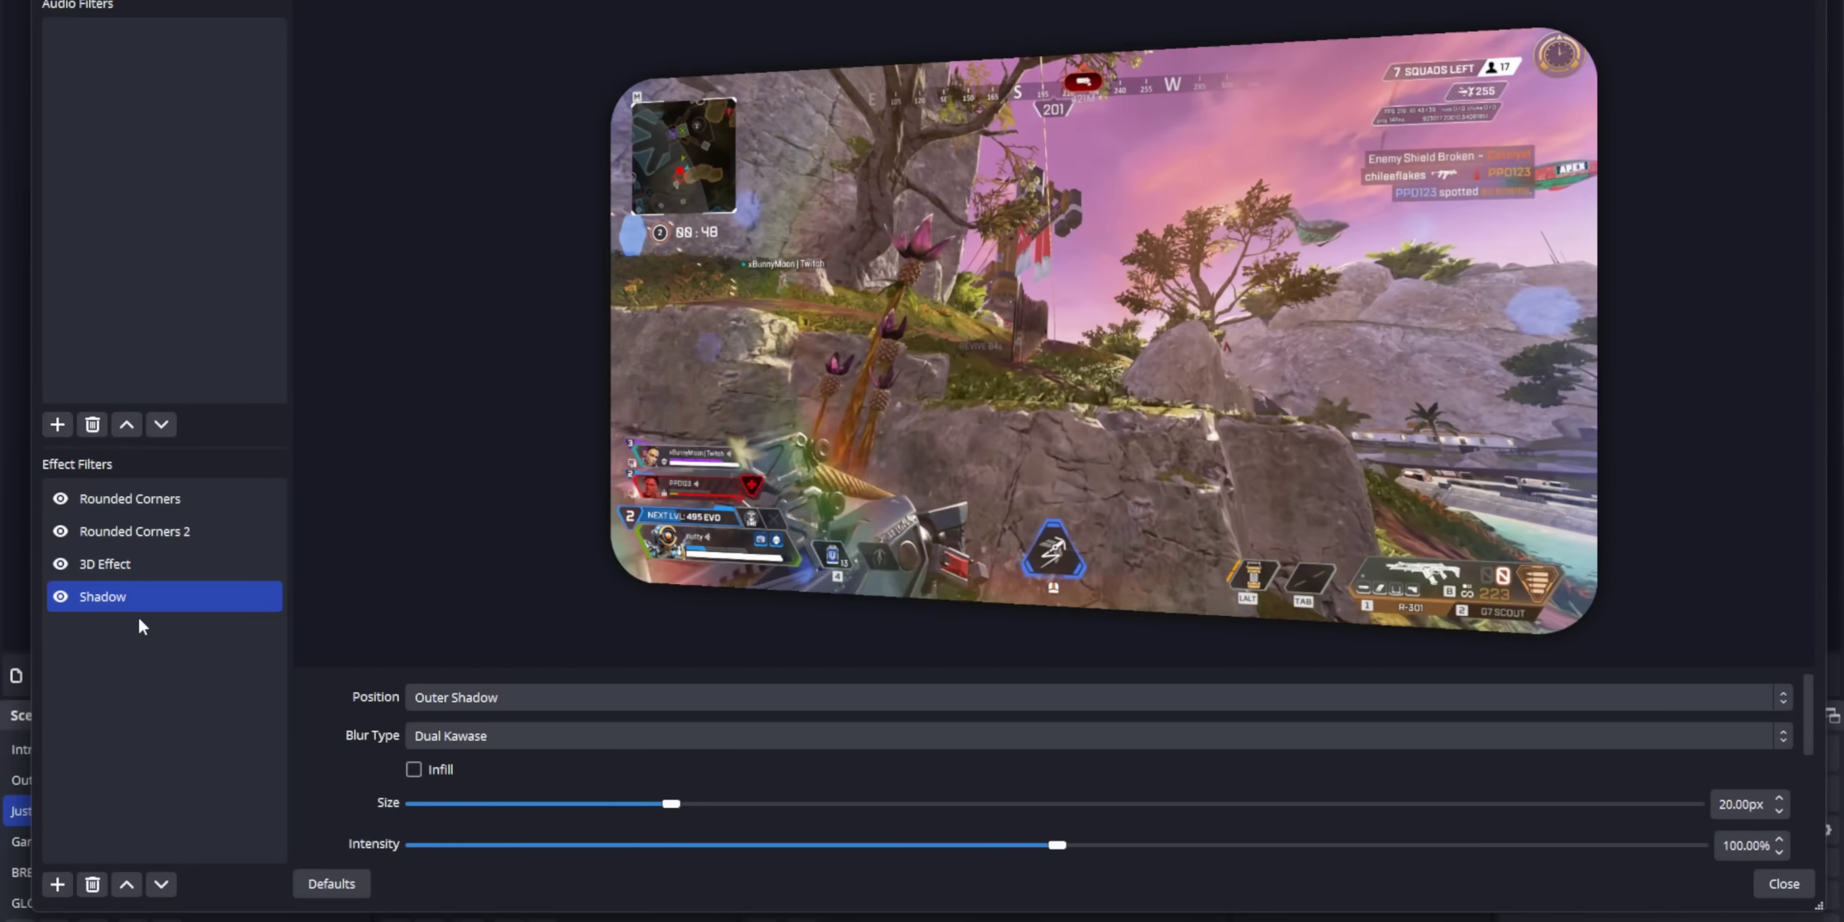
click(1783, 884)
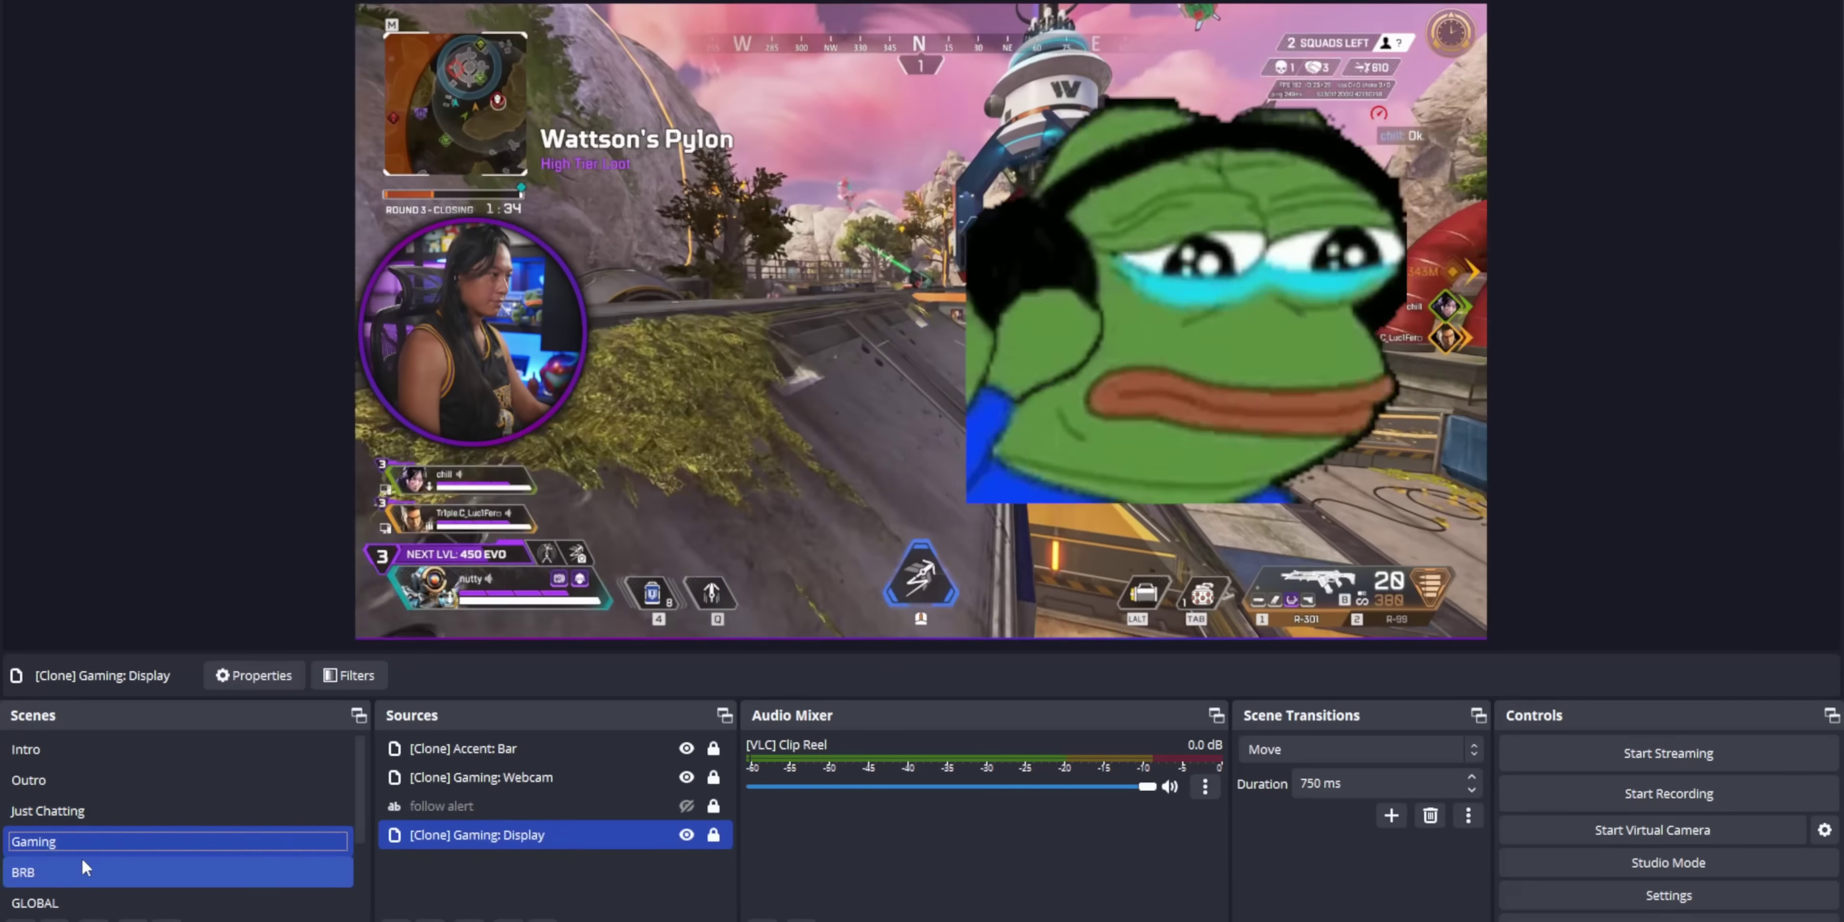
Cycle through the BRB, Gaming, Just Chatting and GLOBAL scenes
click(82, 863)
click(84, 843)
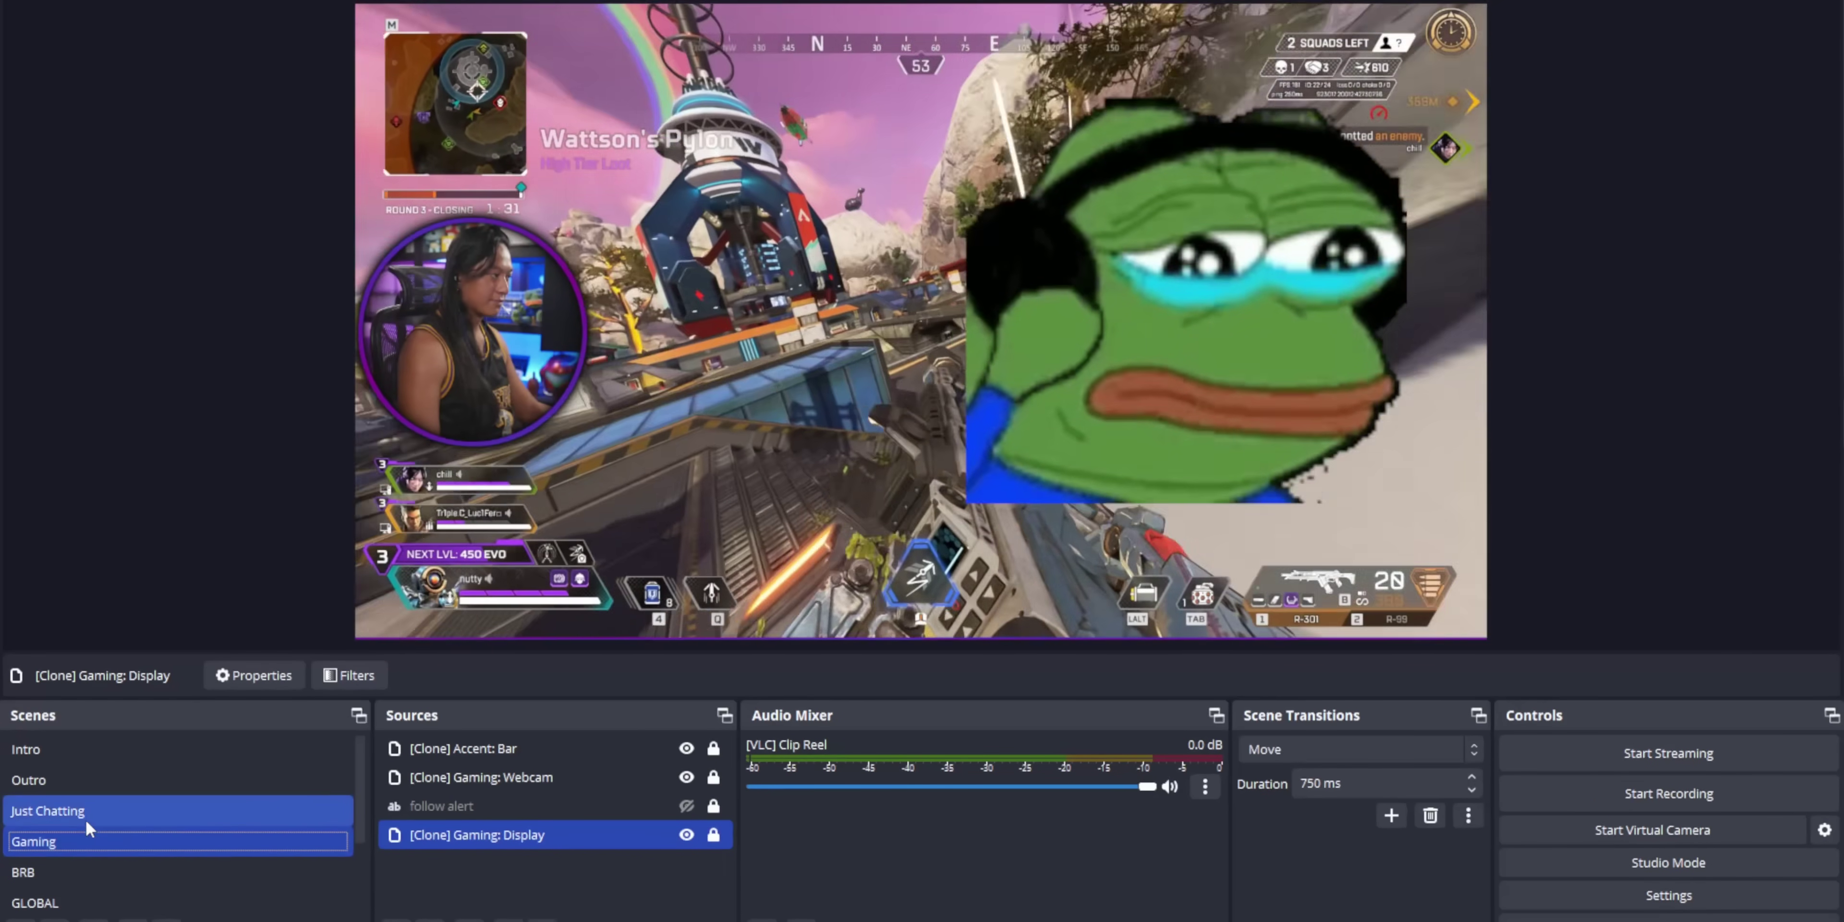
click(87, 809)
scroll(86, 810, down, 1)
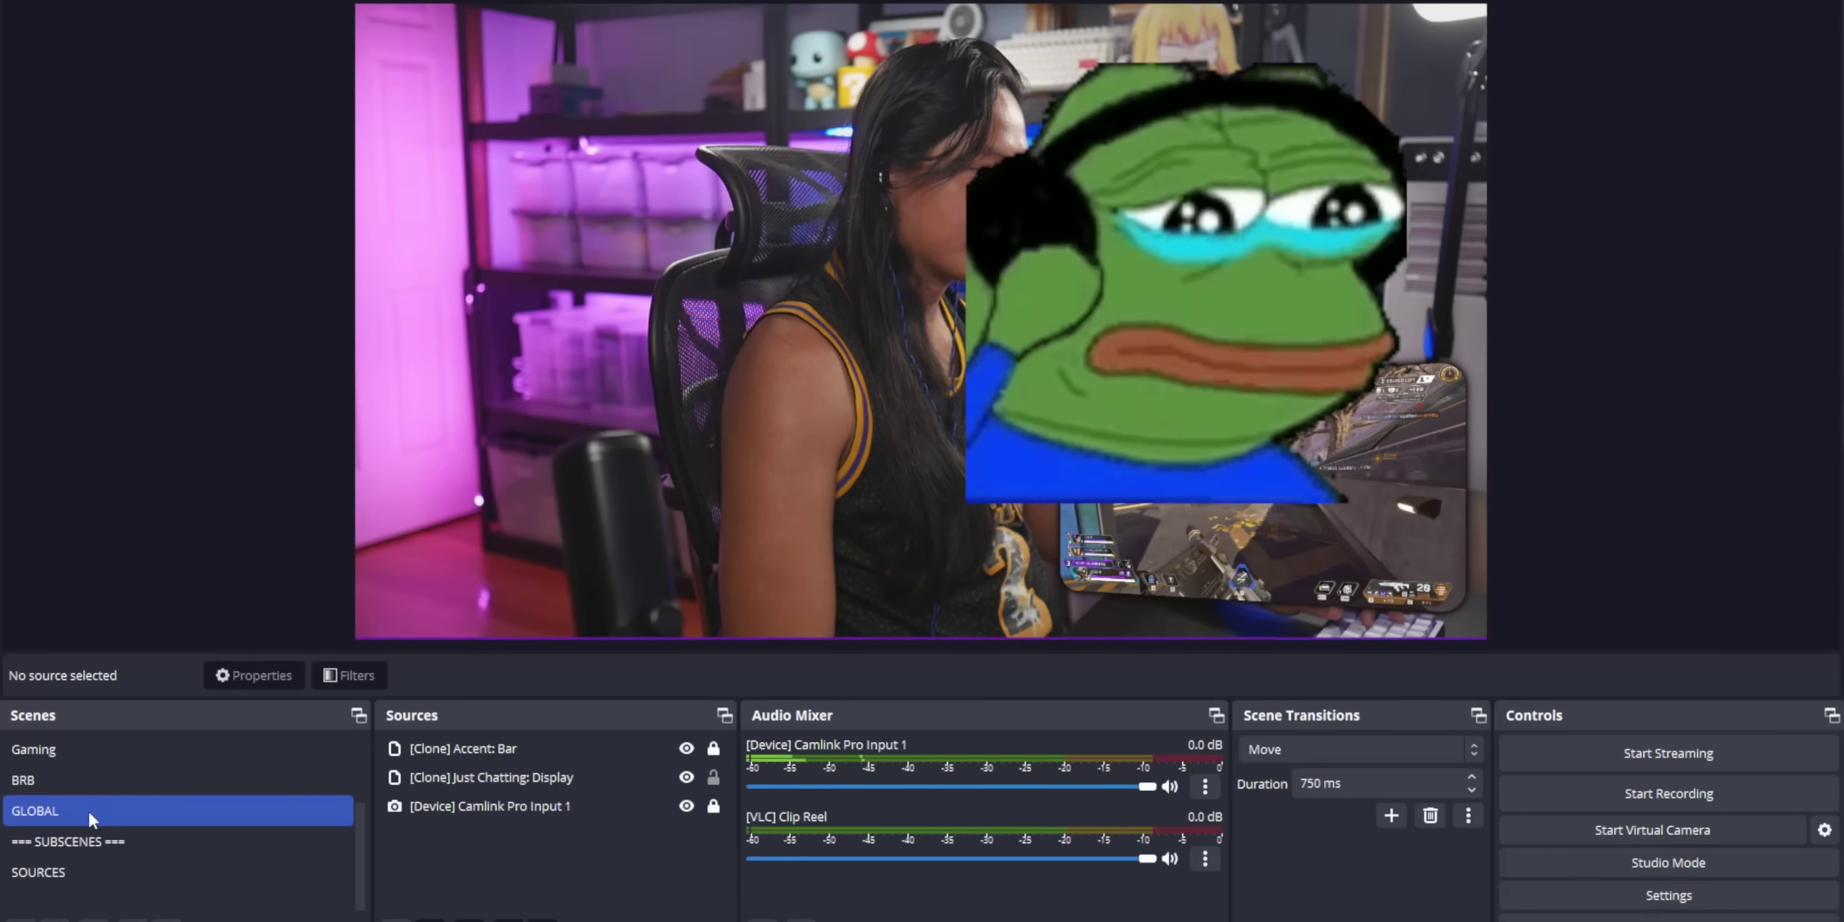
click(89, 811)
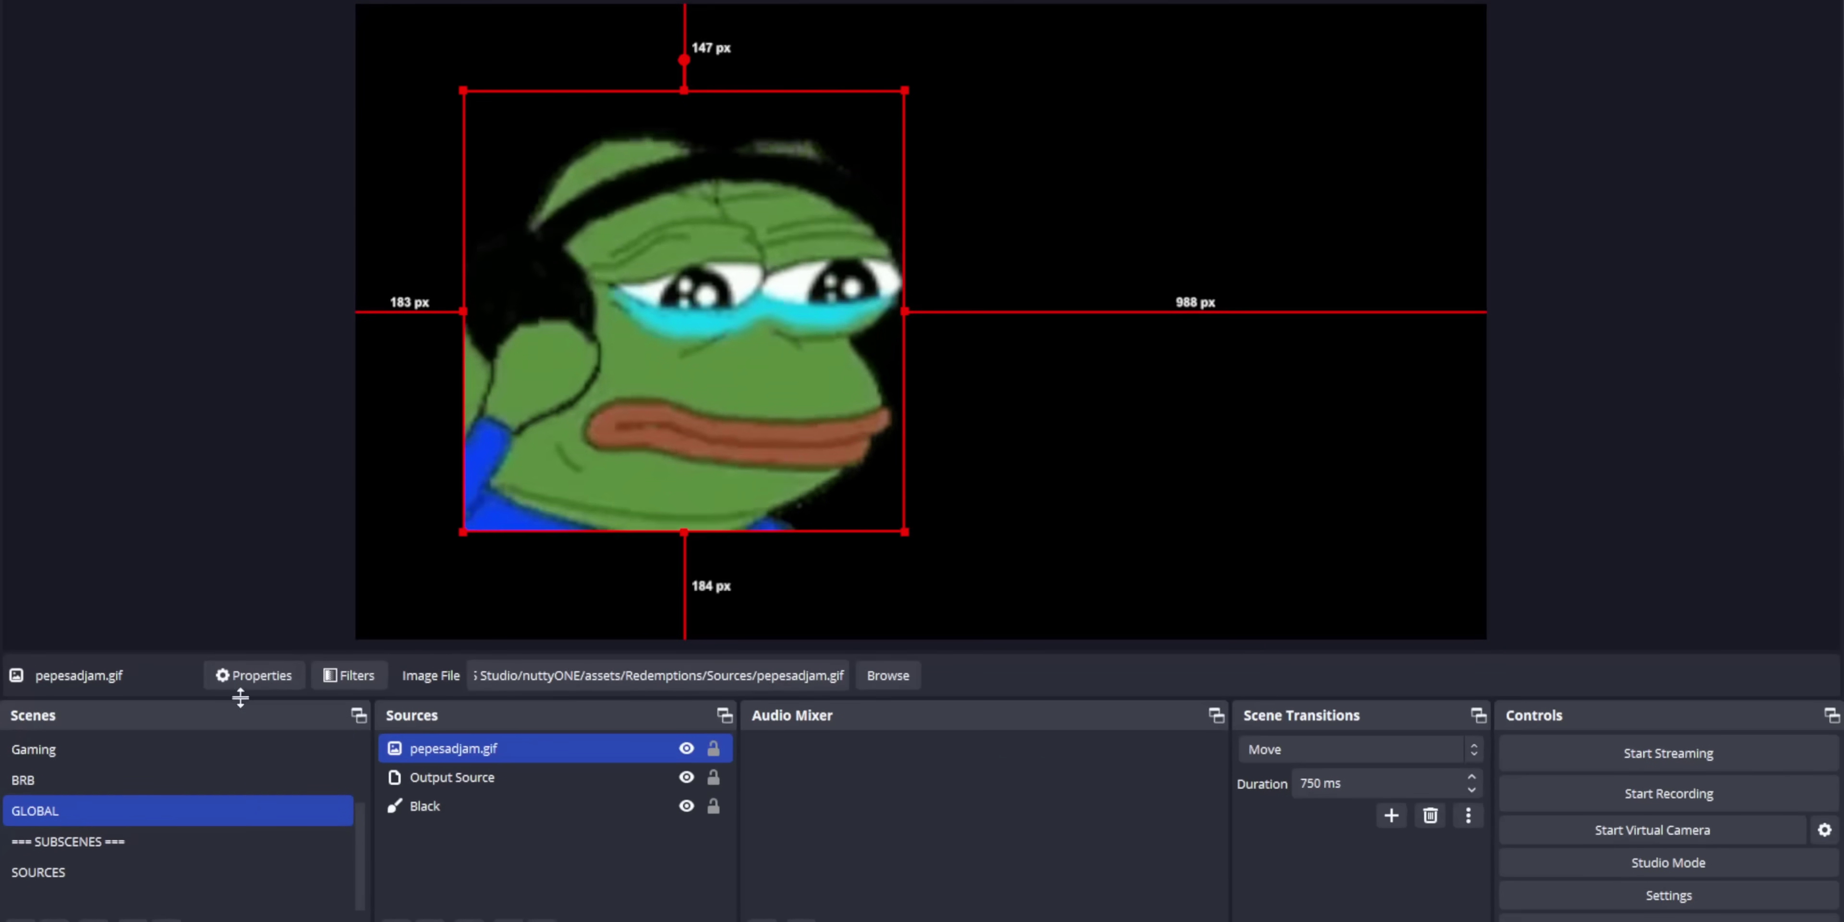
scroll(80, 811, up, 1)
scroll(81, 812, down, 1)
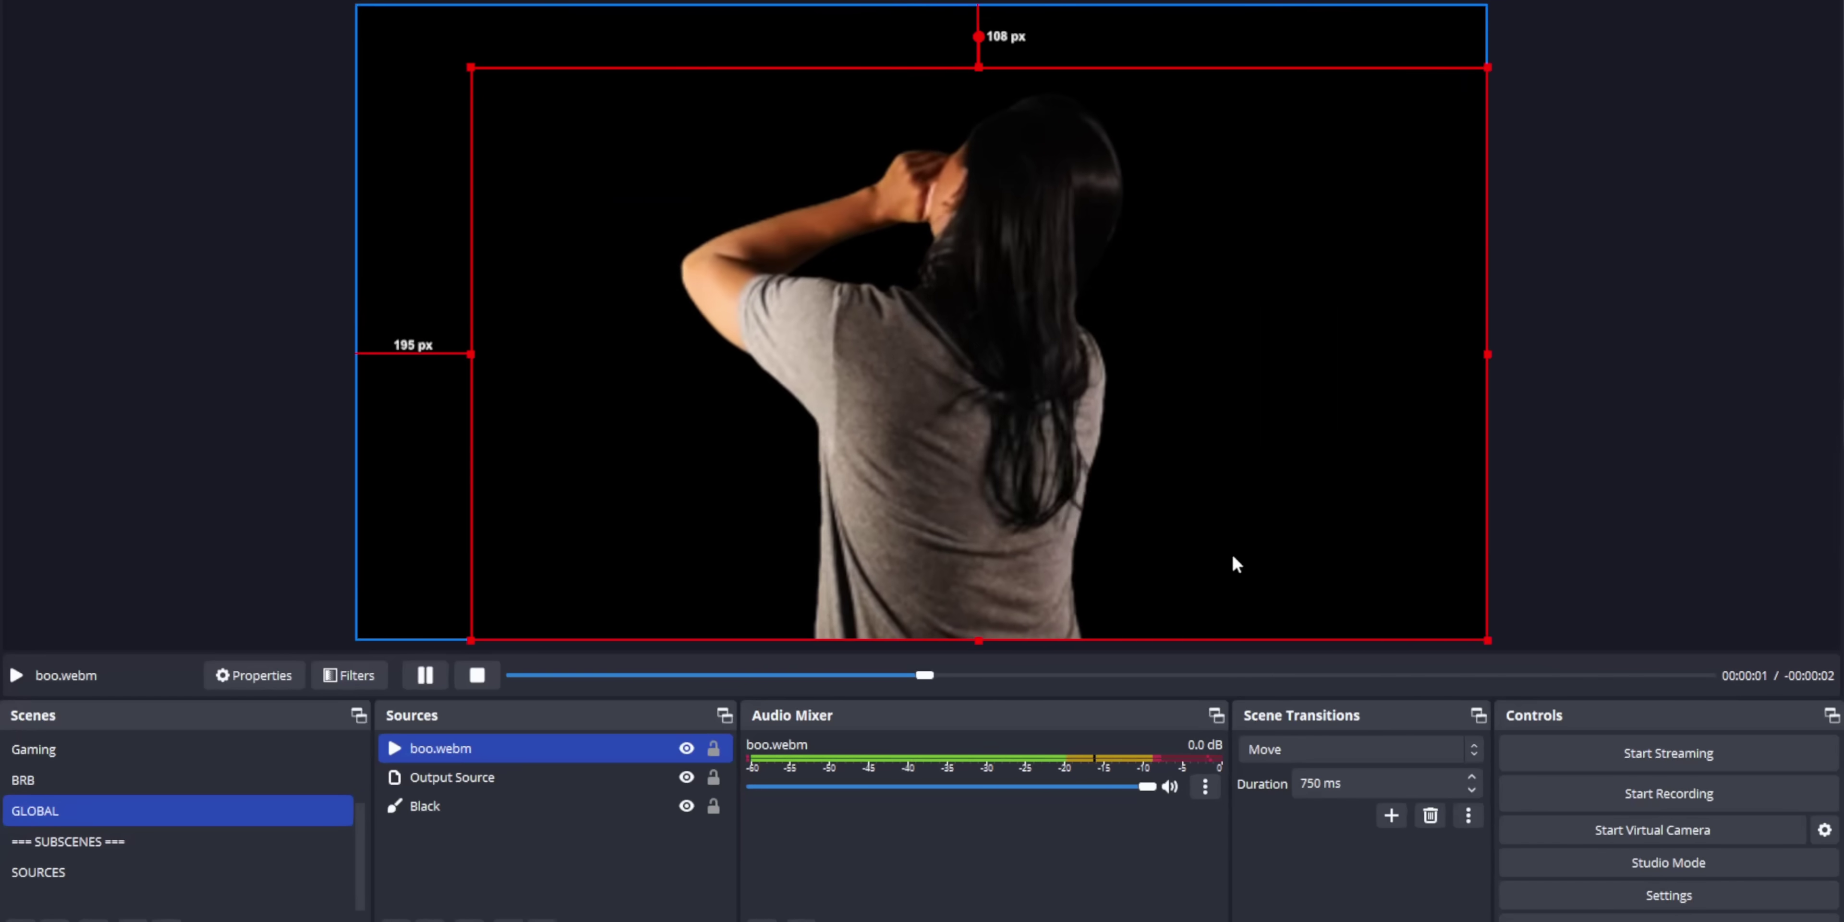
scroll(150, 808, up, 1)
Return to the Gaming scene and bring the Output Source filters window fully on screen
click(118, 812)
click(132, 842)
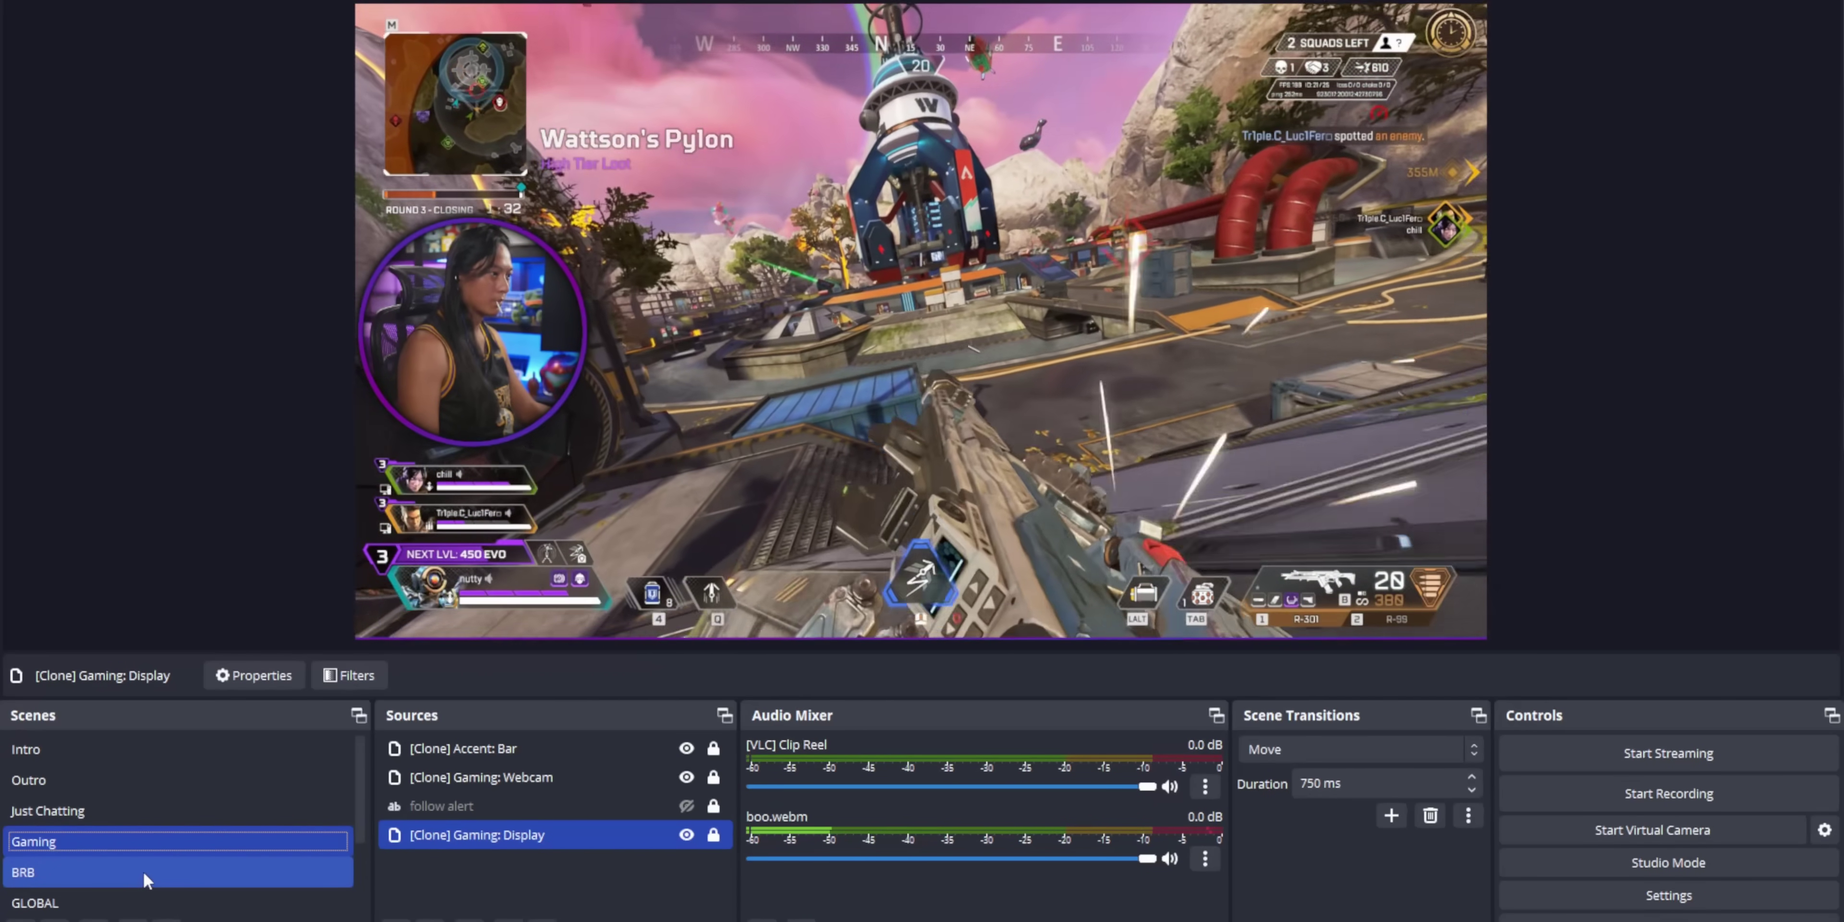
click(143, 871)
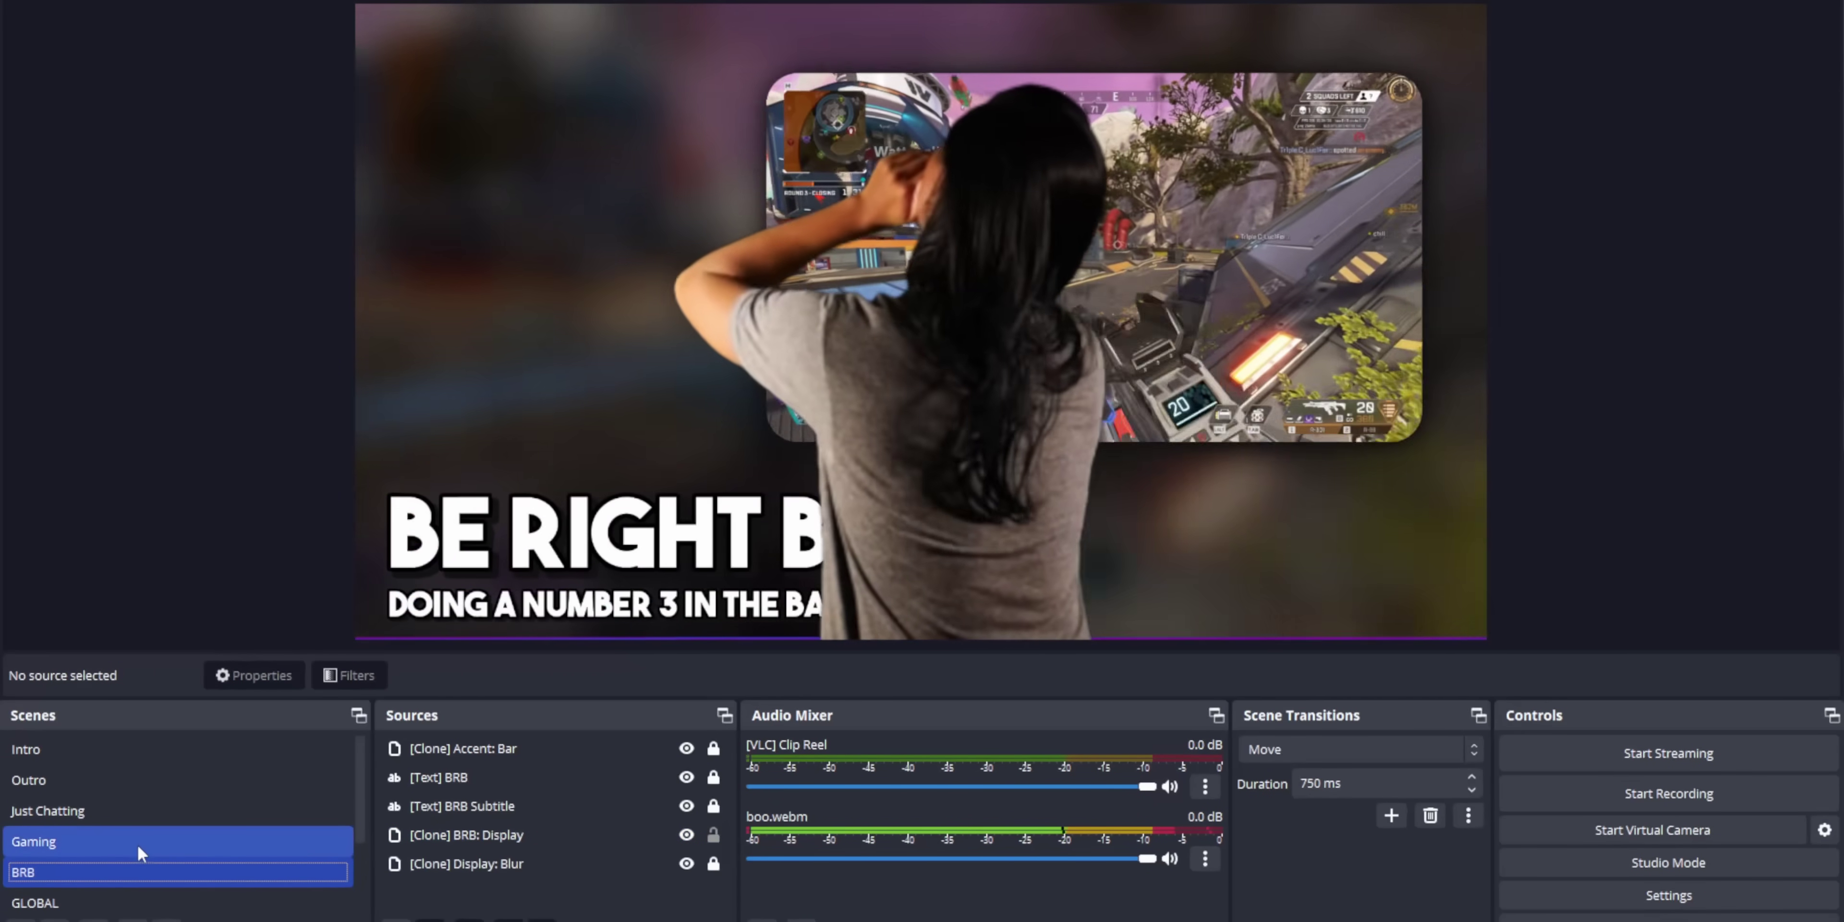
click(136, 840)
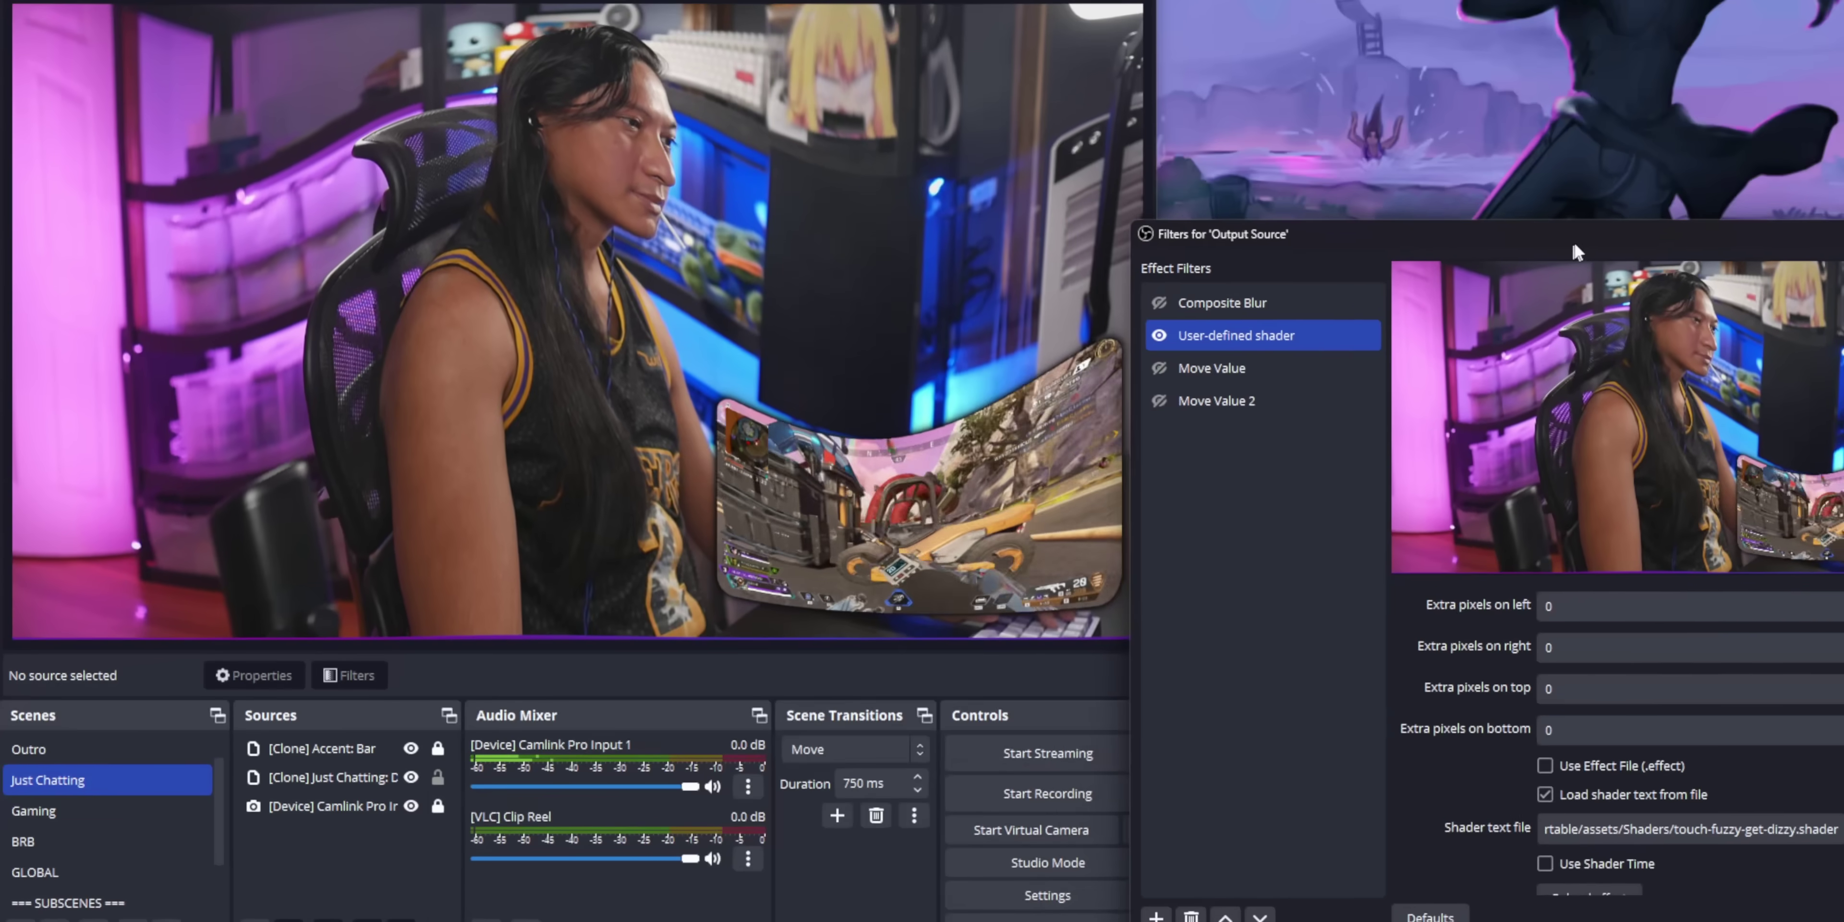
drag(1575, 251, 1451, 271)
Switch repeatedly among Gaming, Just Chatting and BRB to show the wavy transition, ending on BRB
click(45, 812)
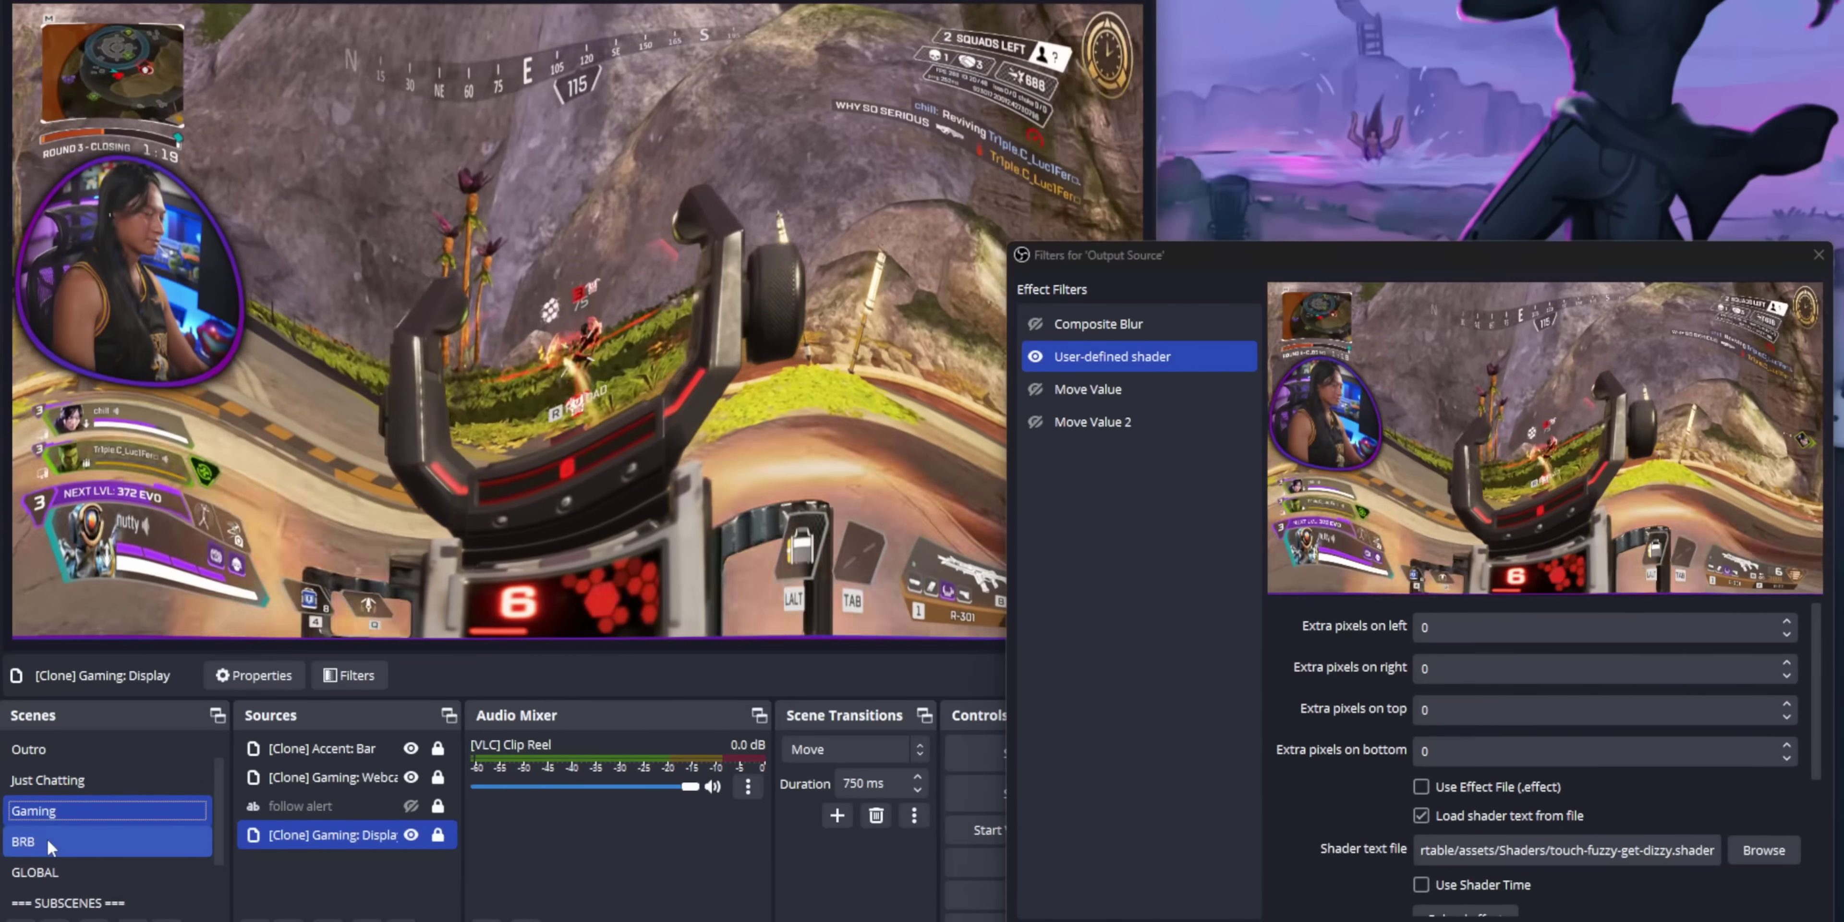
click(45, 839)
click(55, 822)
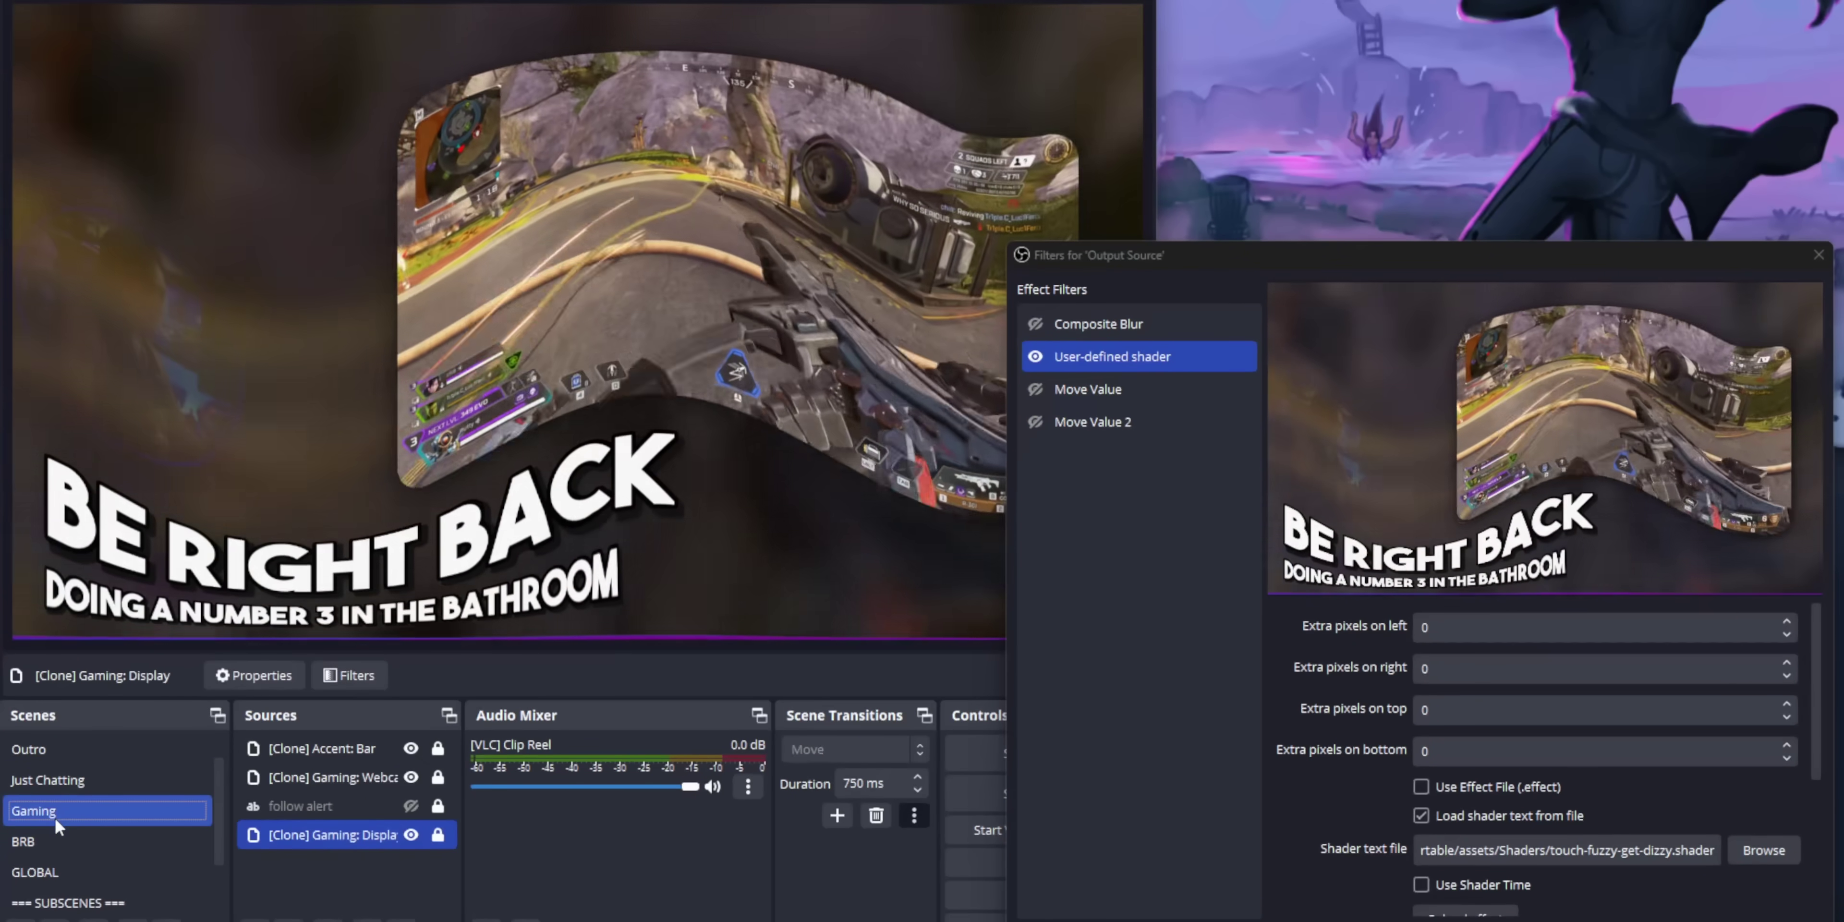
click(64, 784)
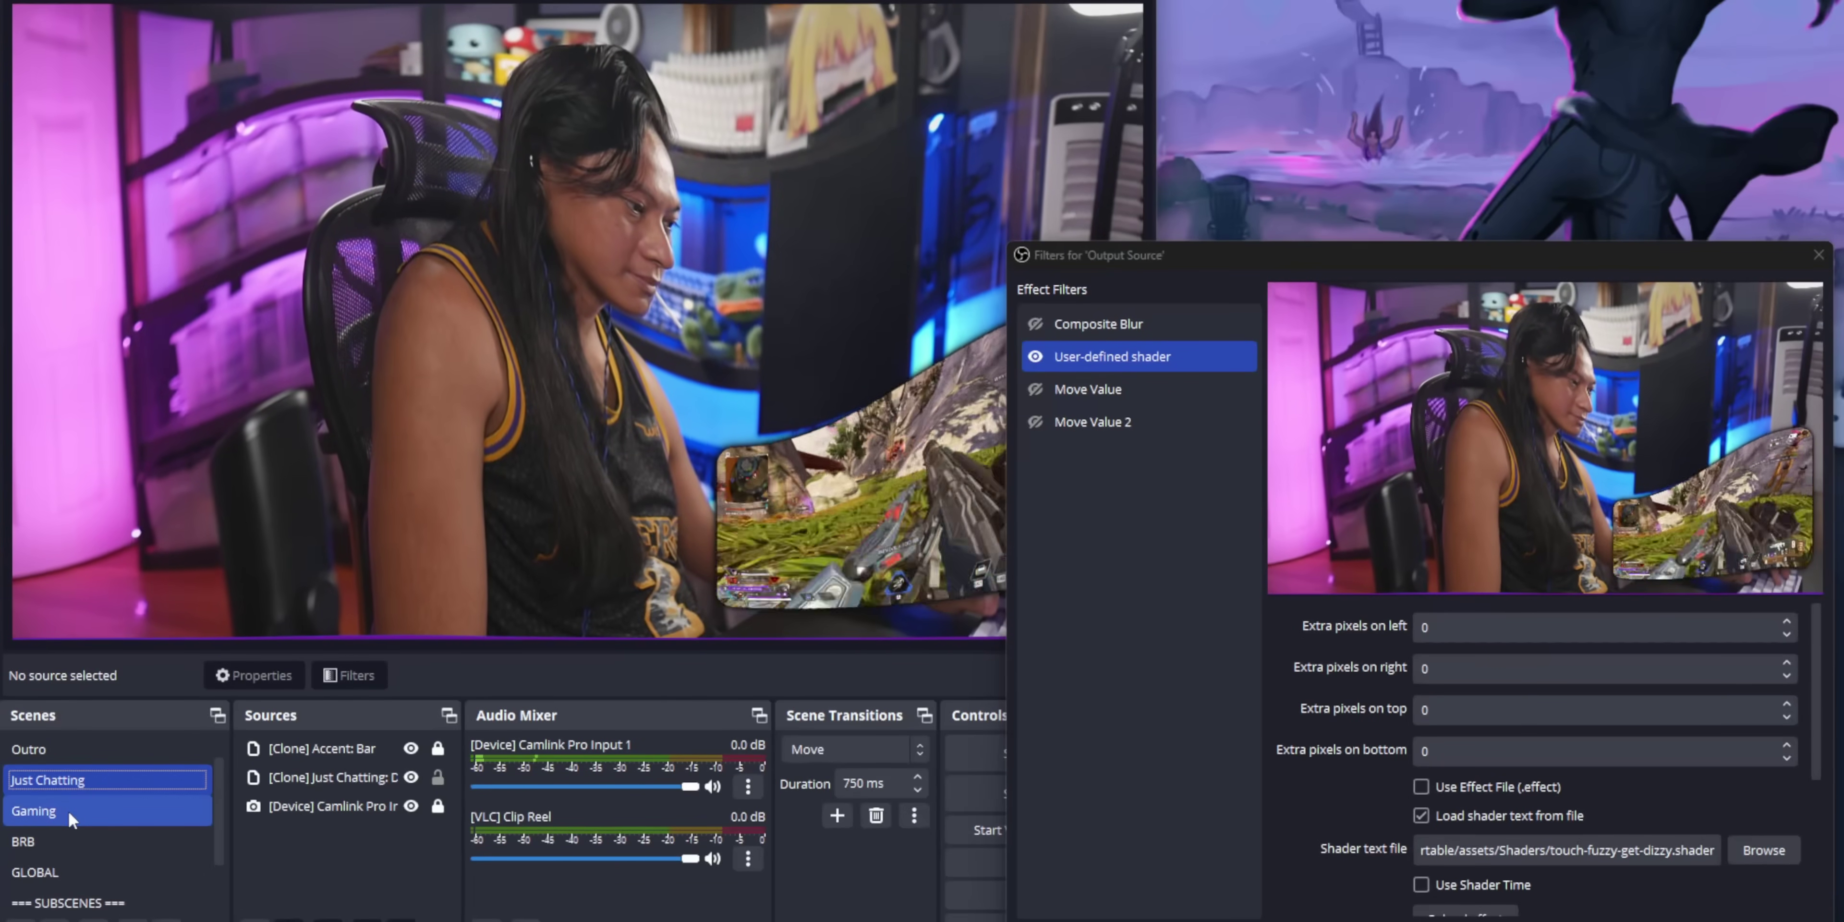
click(68, 810)
click(67, 786)
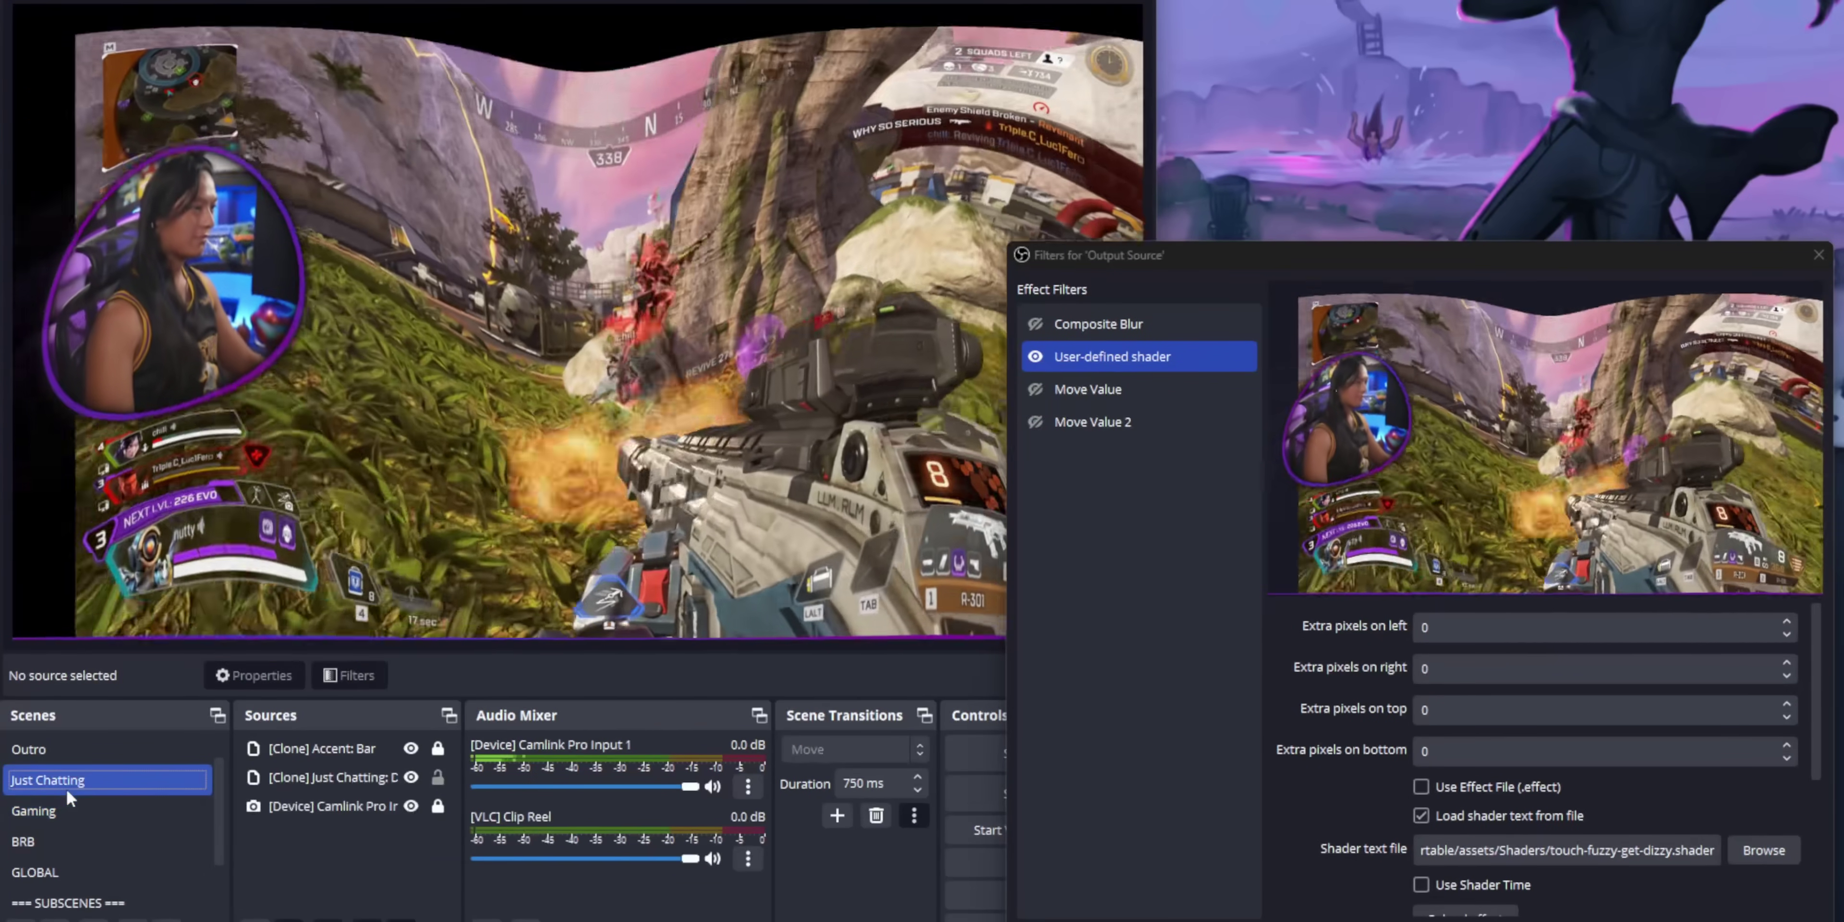
click(70, 807)
click(63, 834)
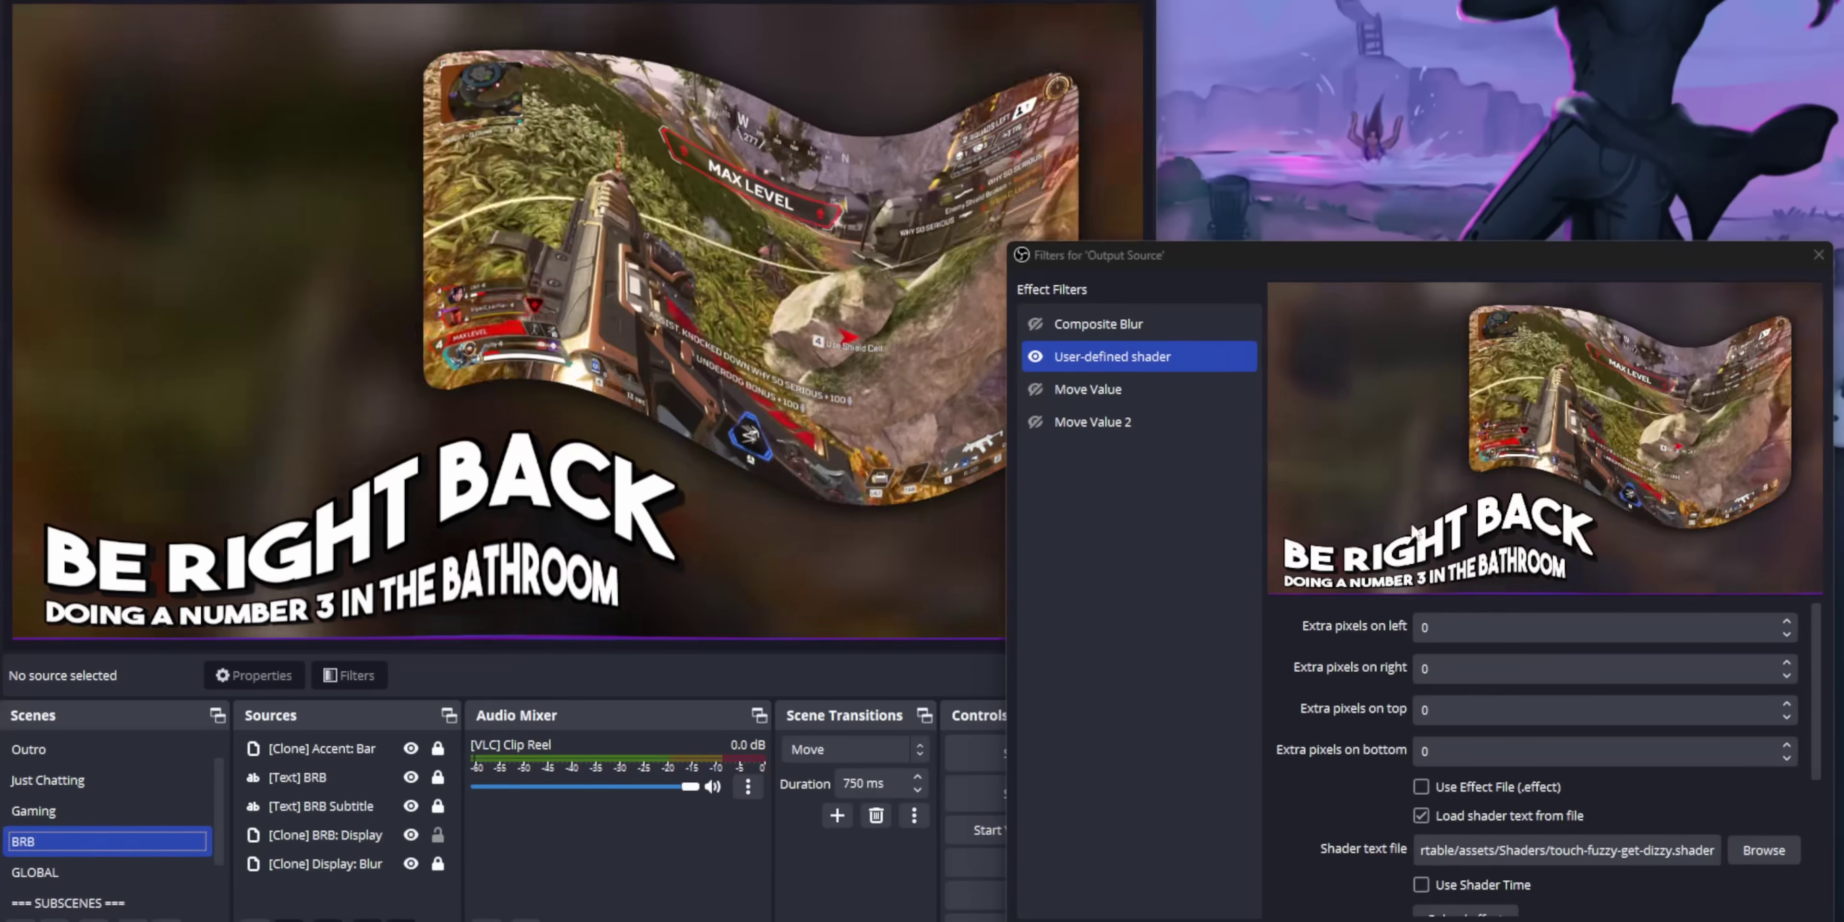
scroll(1355, 664, down, 5)
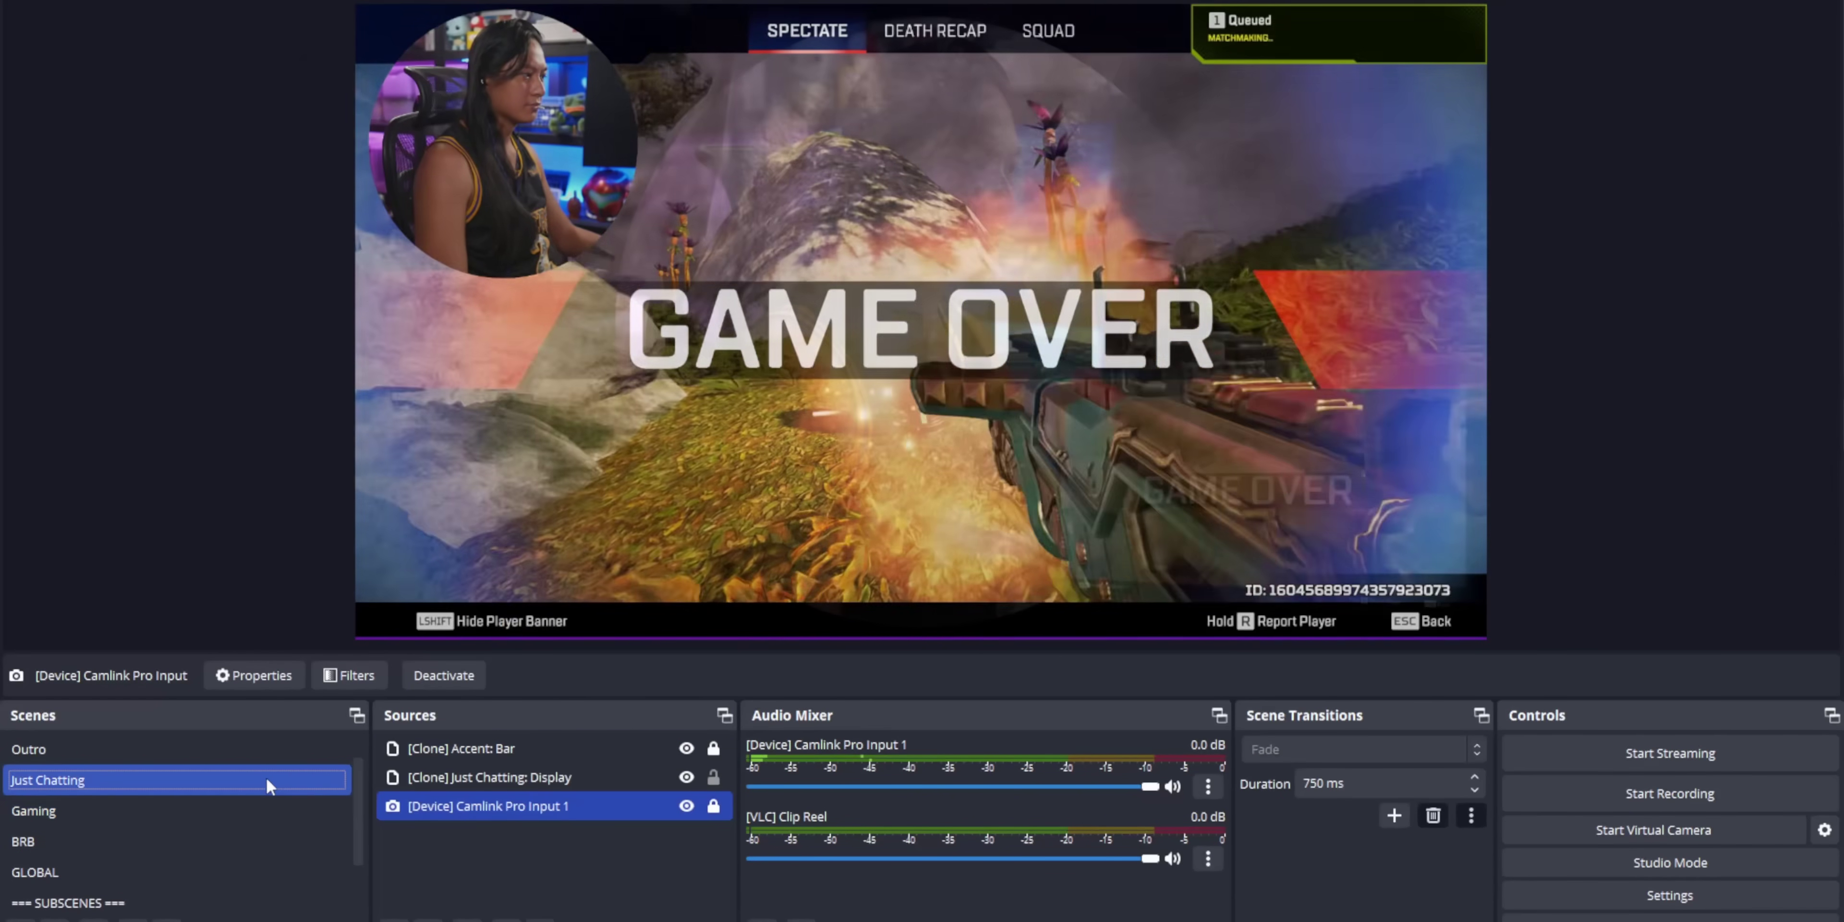
Return to Gaming and give the Source Clone an Advanced Mask with a Circle shape
click(279, 817)
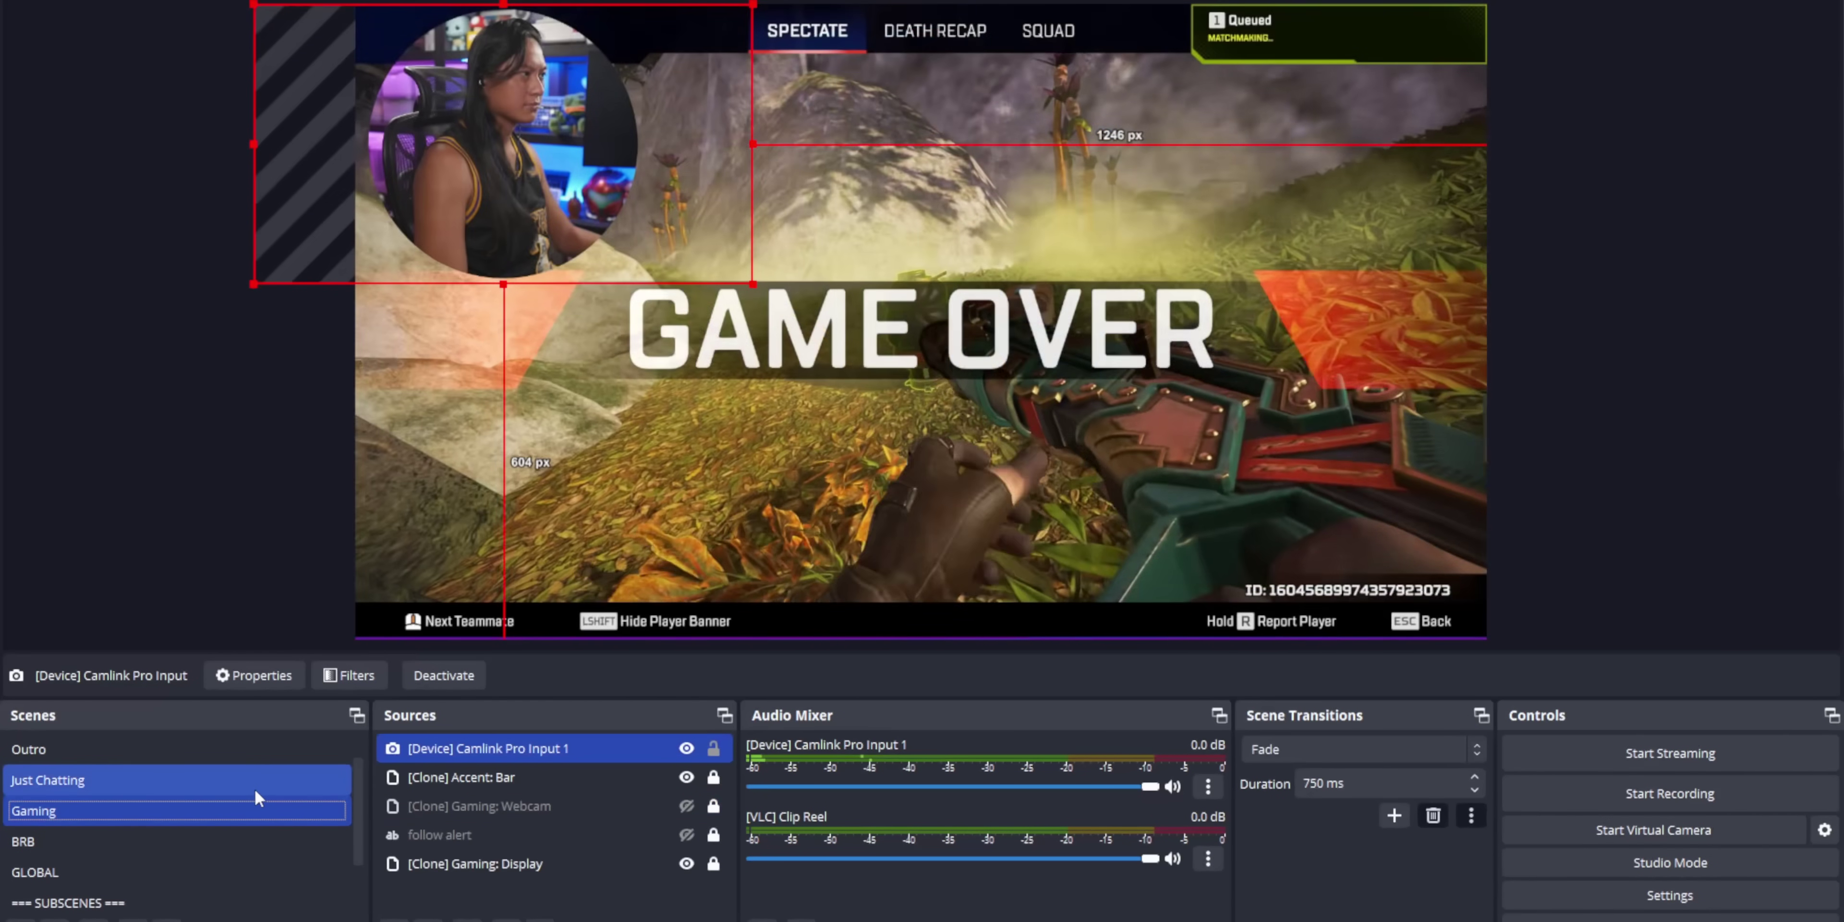
click(255, 791)
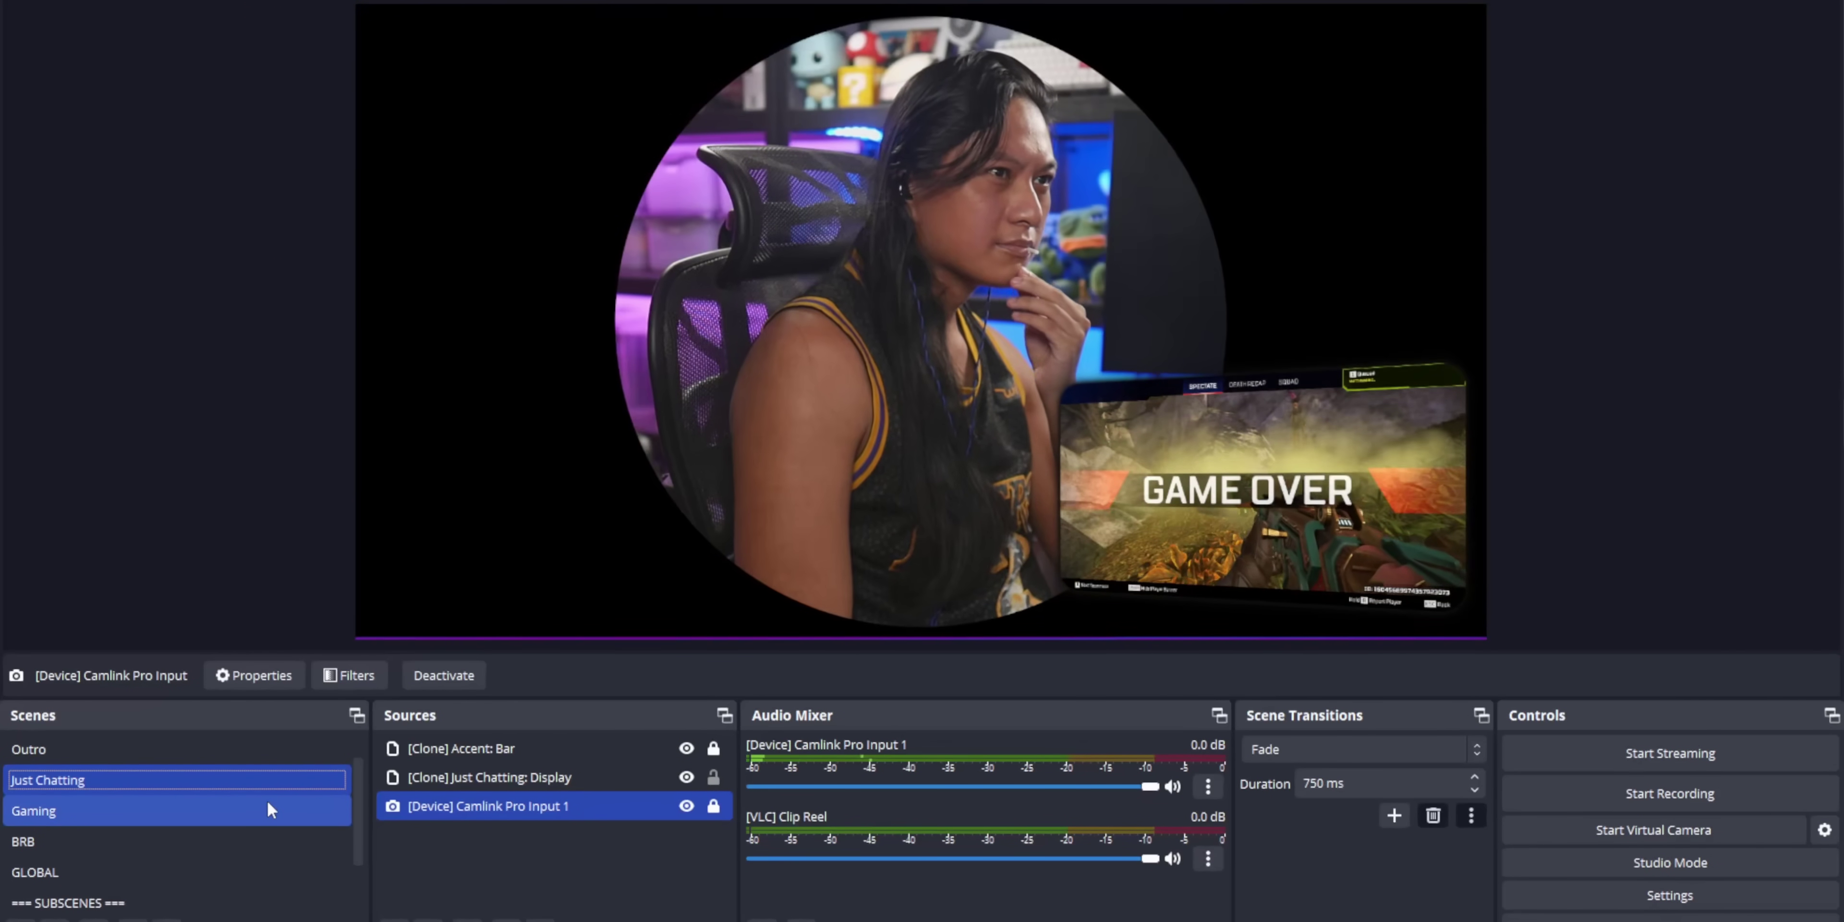
click(265, 802)
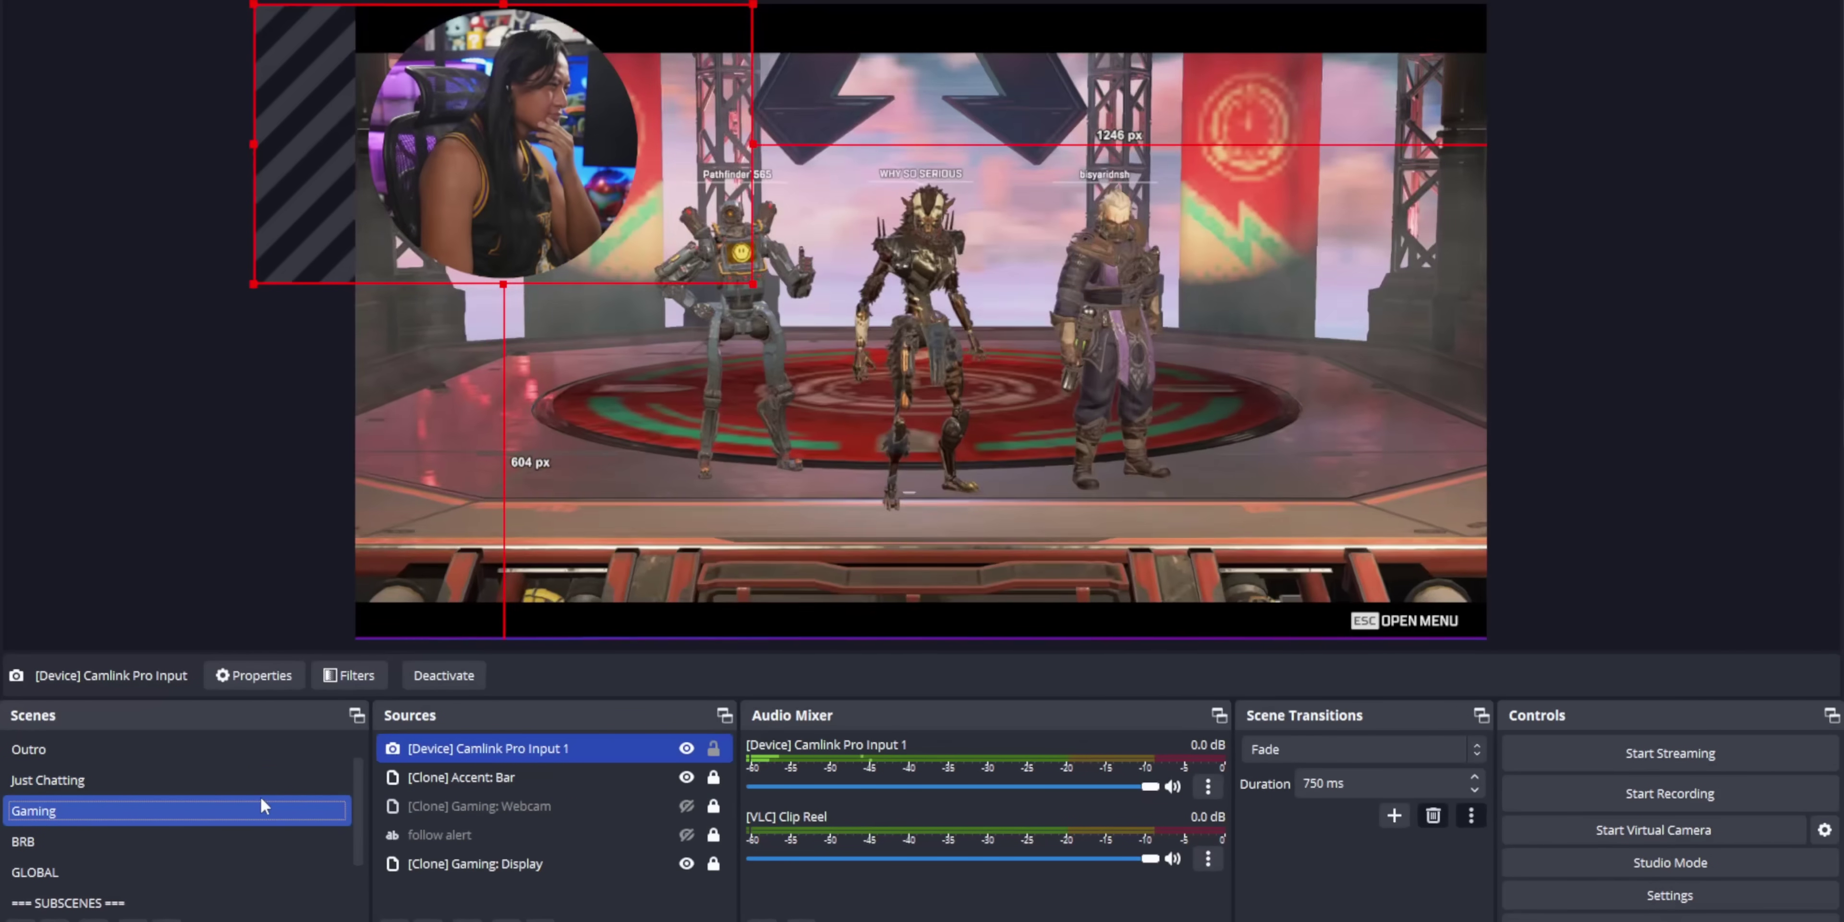
click(222, 779)
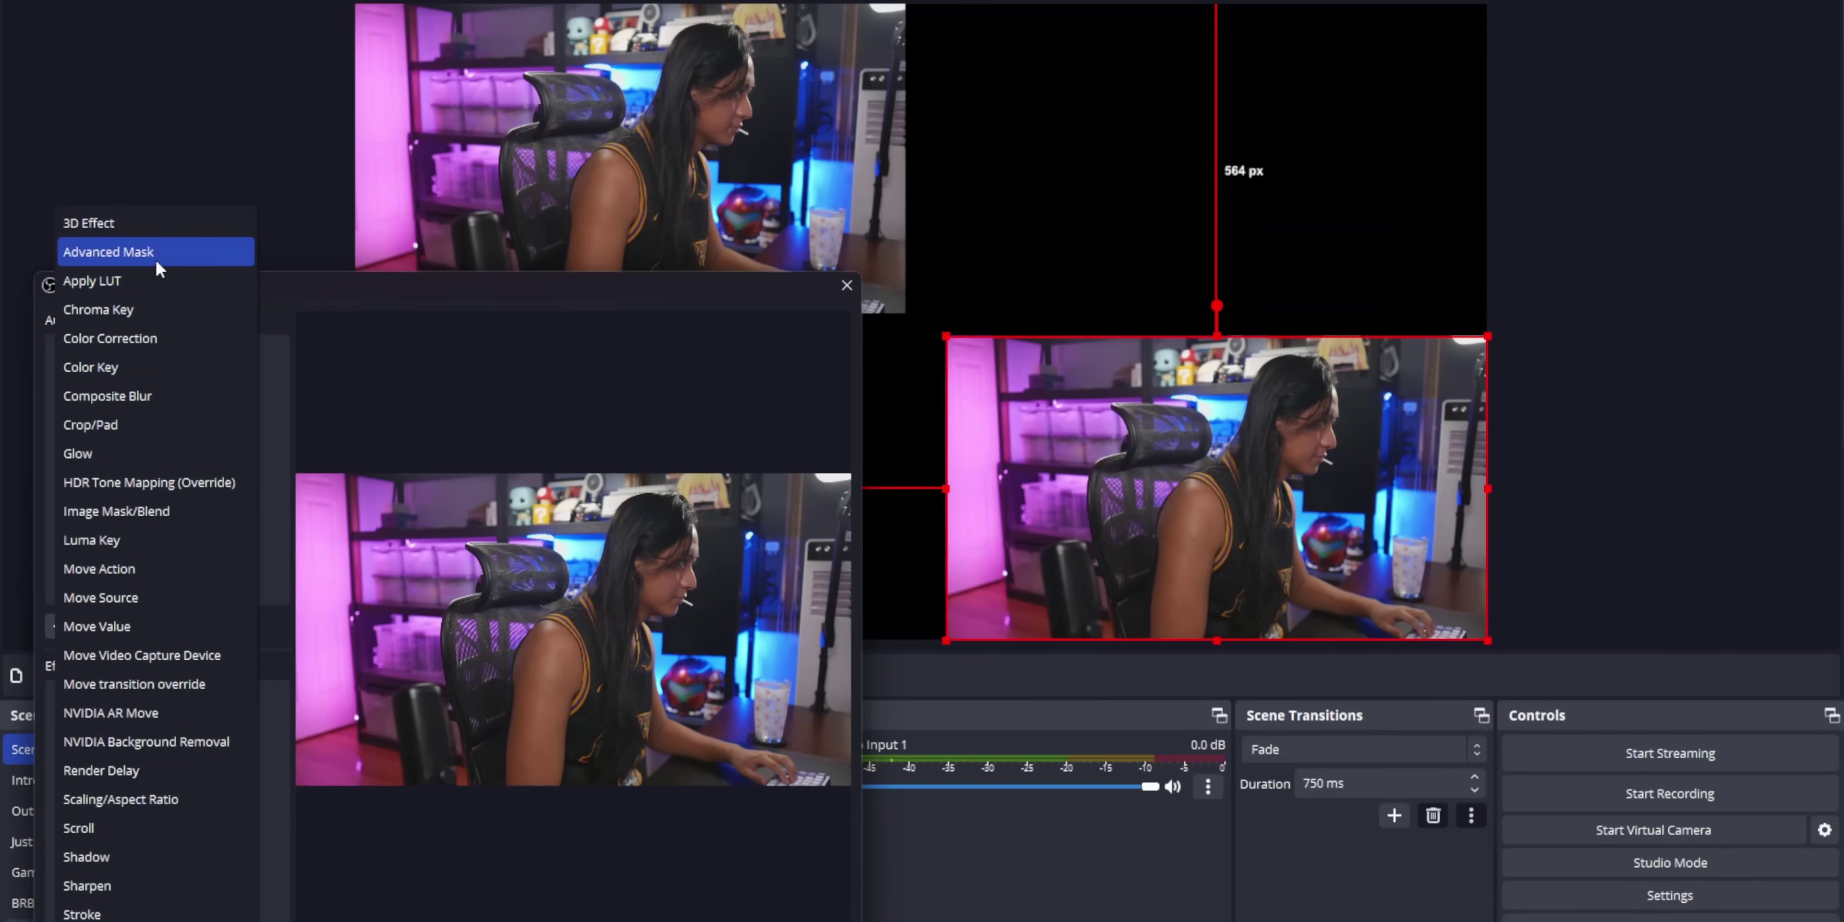
click(157, 254)
click(401, 673)
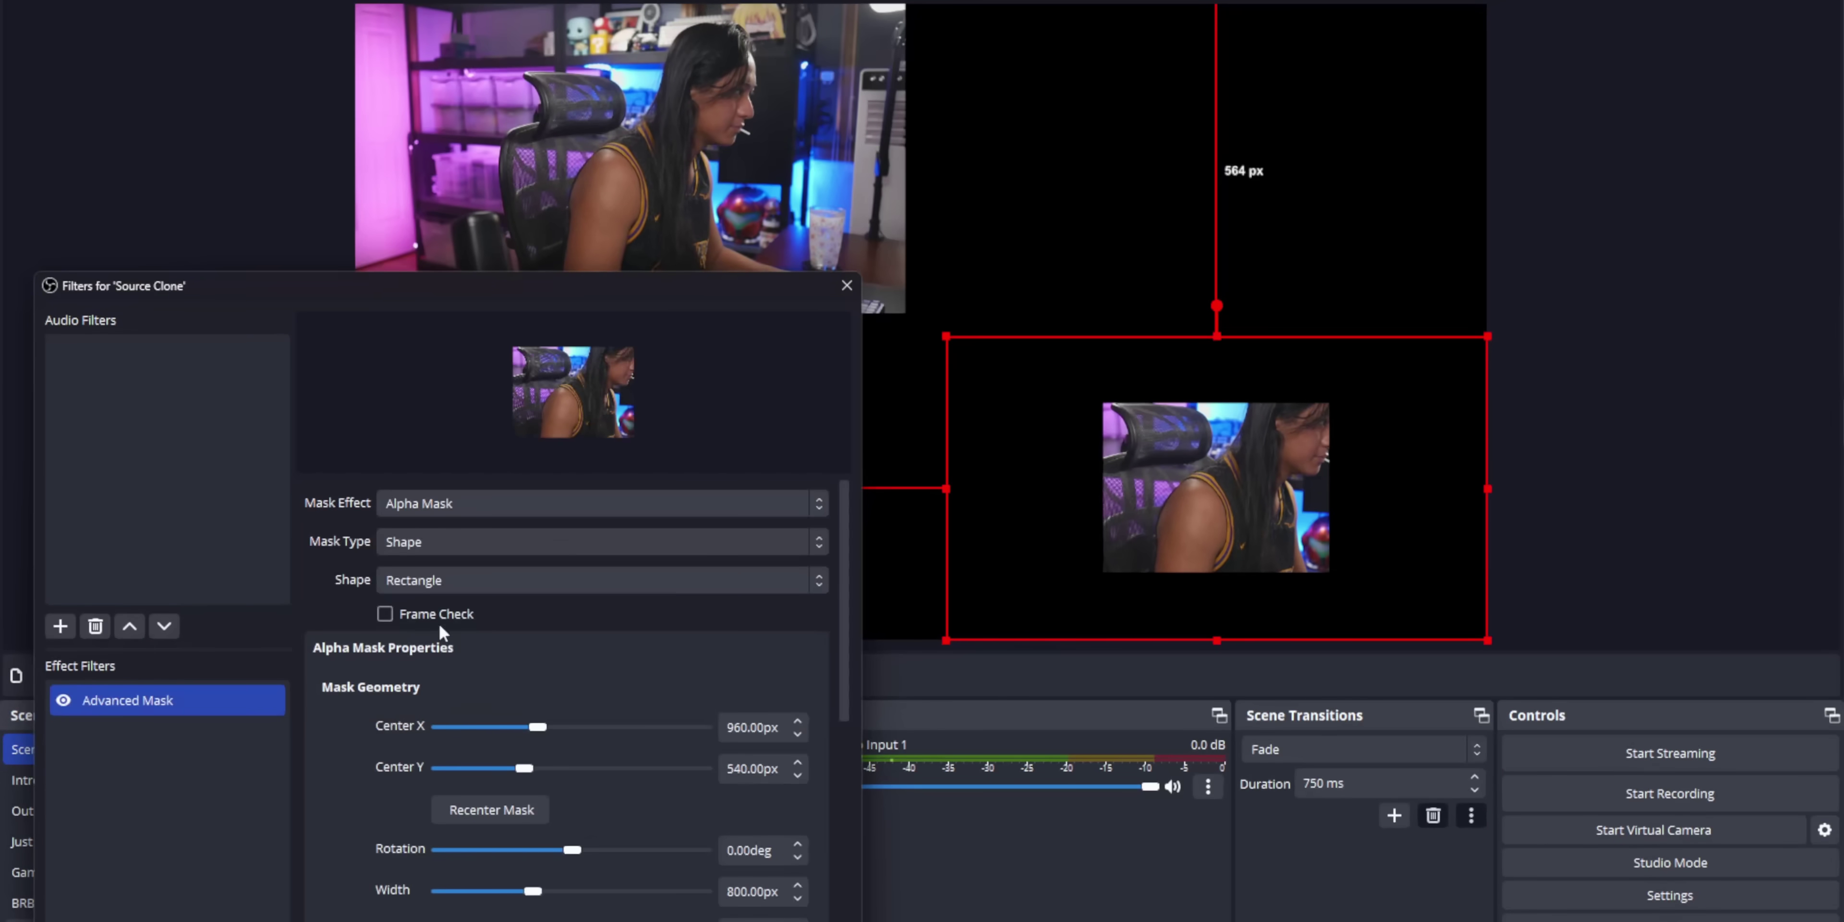
click(425, 579)
click(421, 627)
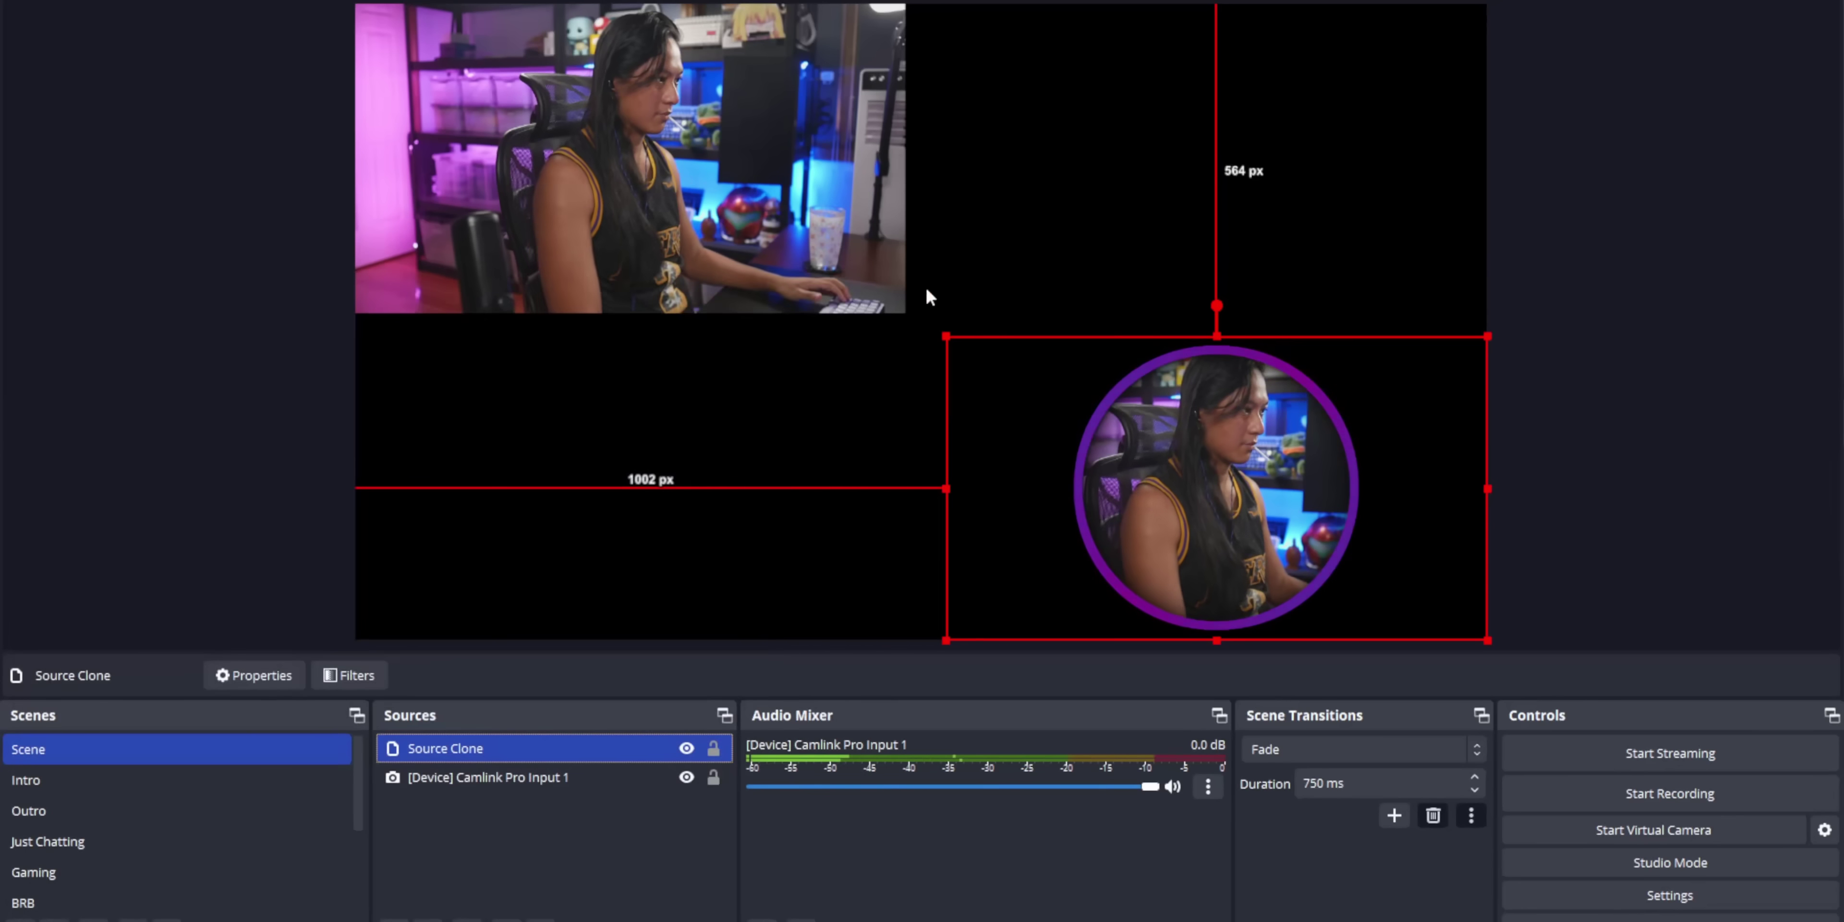
Enlarge the camera image and place the enlarged circular clone at its upper right
click(889, 312)
drag(889, 313, 1099, 465)
mouse_move(960, 629)
mouse_down()
mouse_move(927, 518)
mouse_move(920, 358)
mouse_move(650, 522)
mouse_up()
mouse_move(1131, 280)
mouse_down()
mouse_move(1210, 401)
mouse_move(1289, 390)
mouse_move(1262, 378)
mouse_up()
Stretch the blur layer over the canvas, enable Composite Blur and Color Correction, and raise Blur Radius
drag(931, 286, 967, 406)
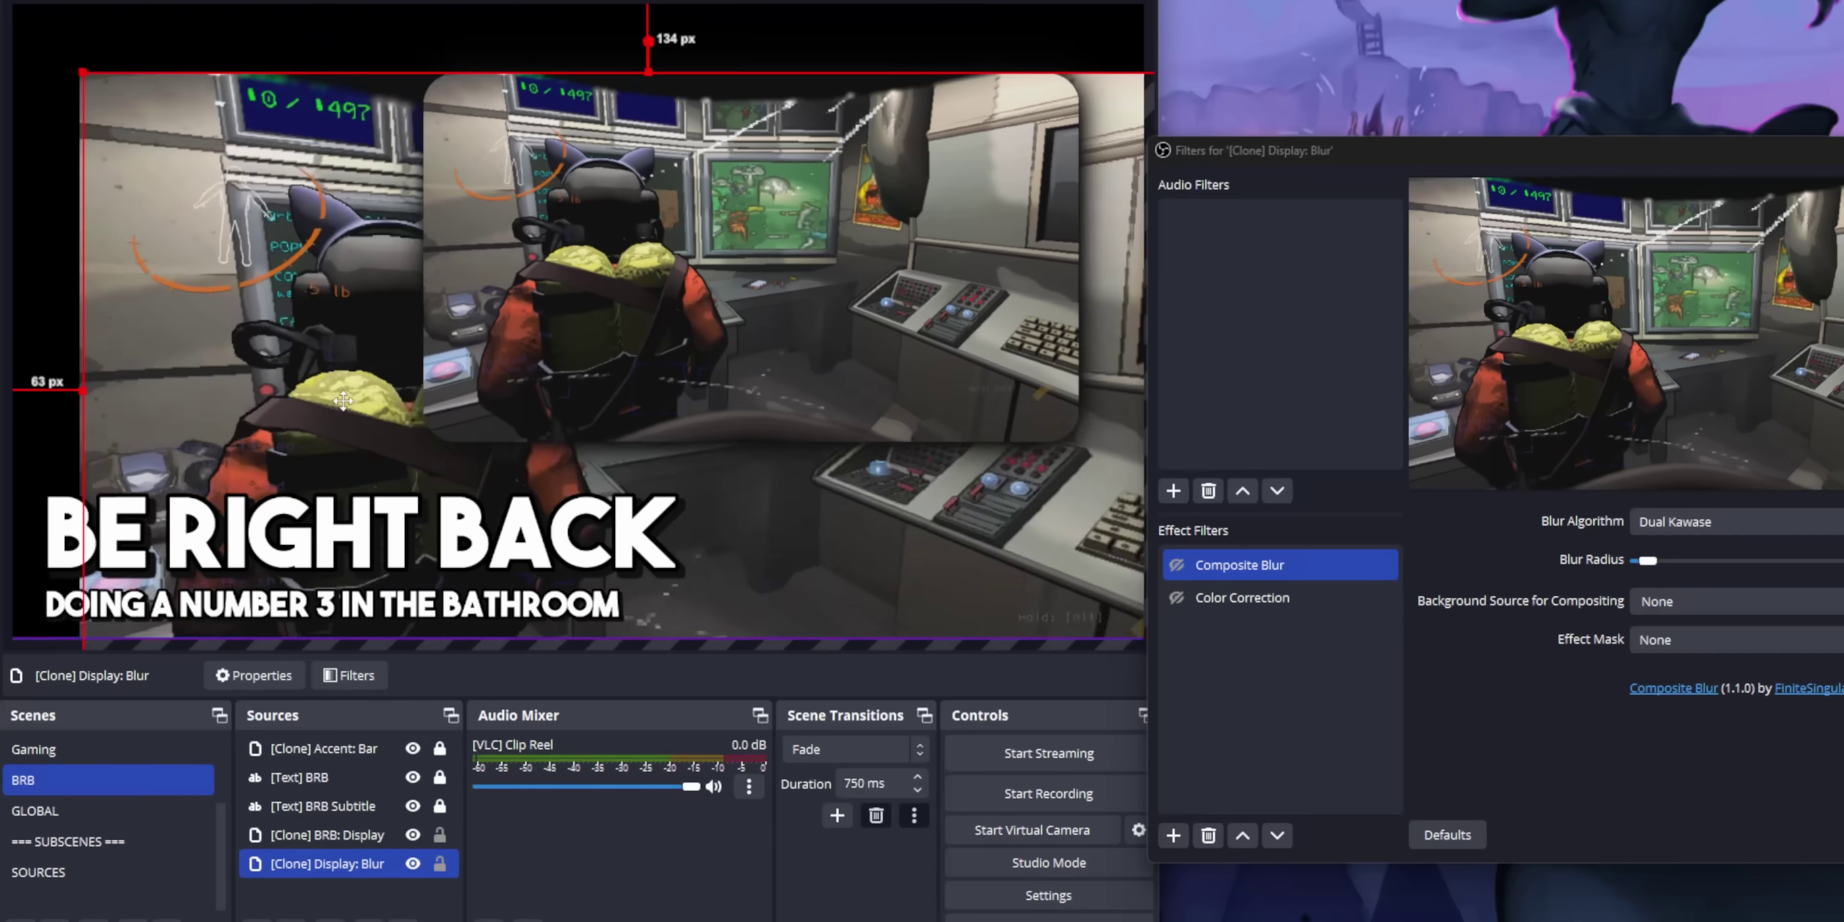
drag(362, 382, 265, 332)
ctrl+click(1180, 598)
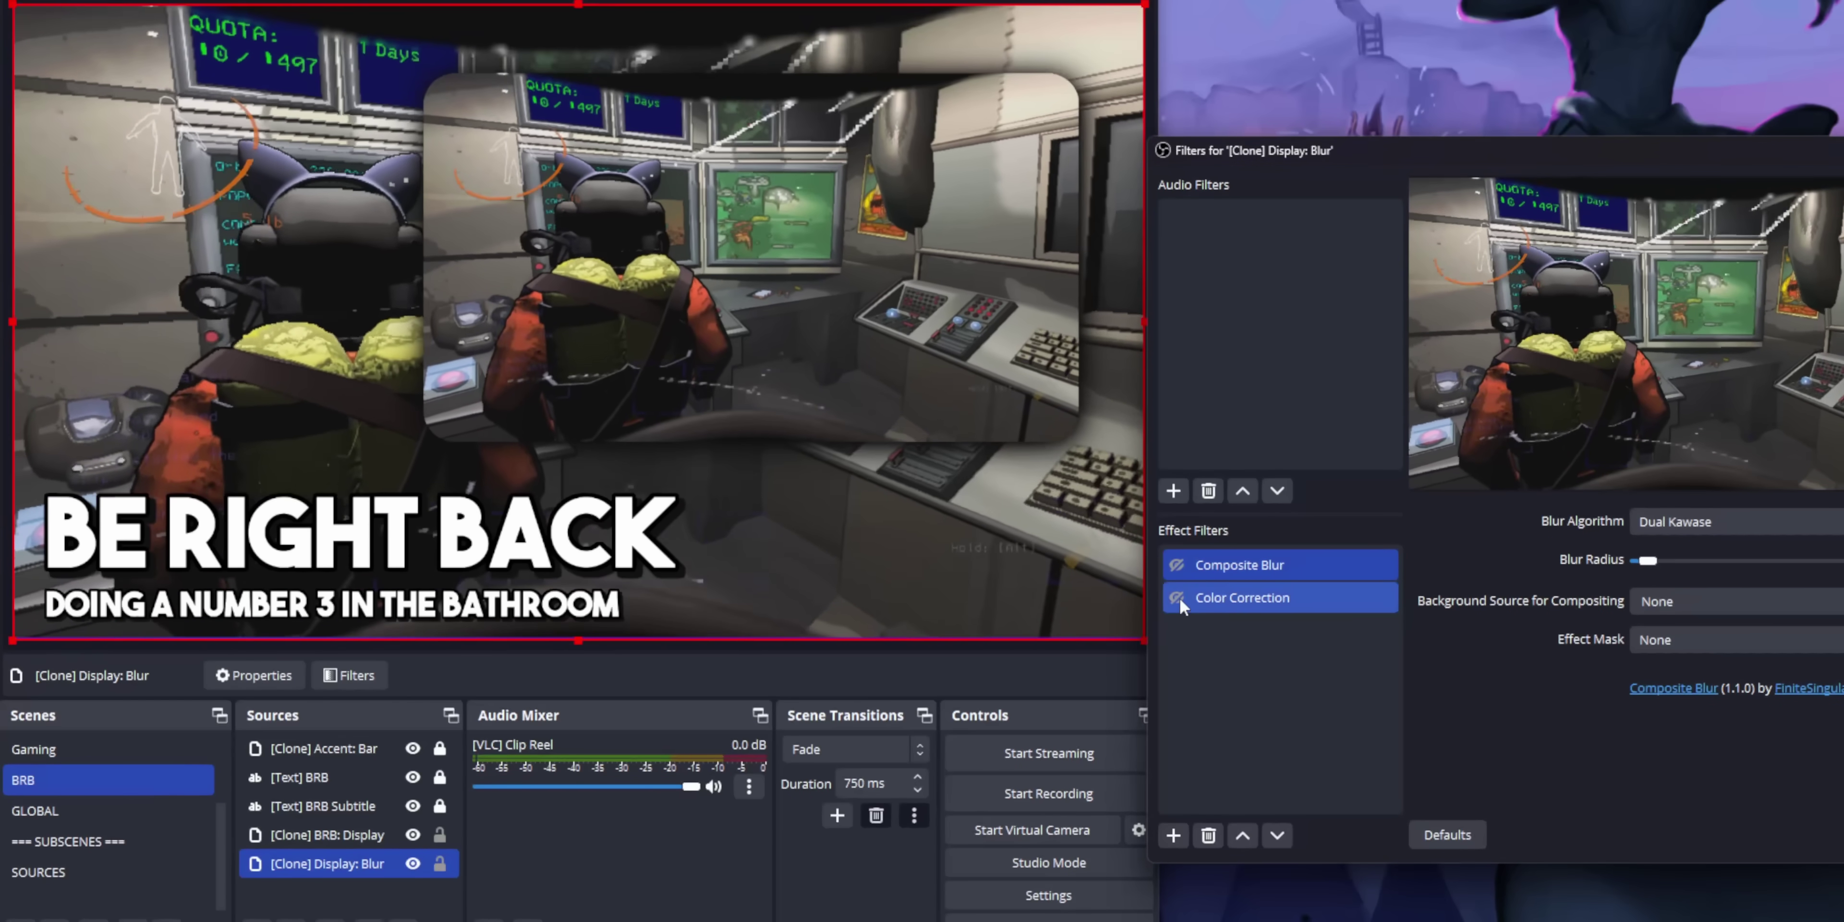
click(1176, 598)
ctrl+click(1239, 598)
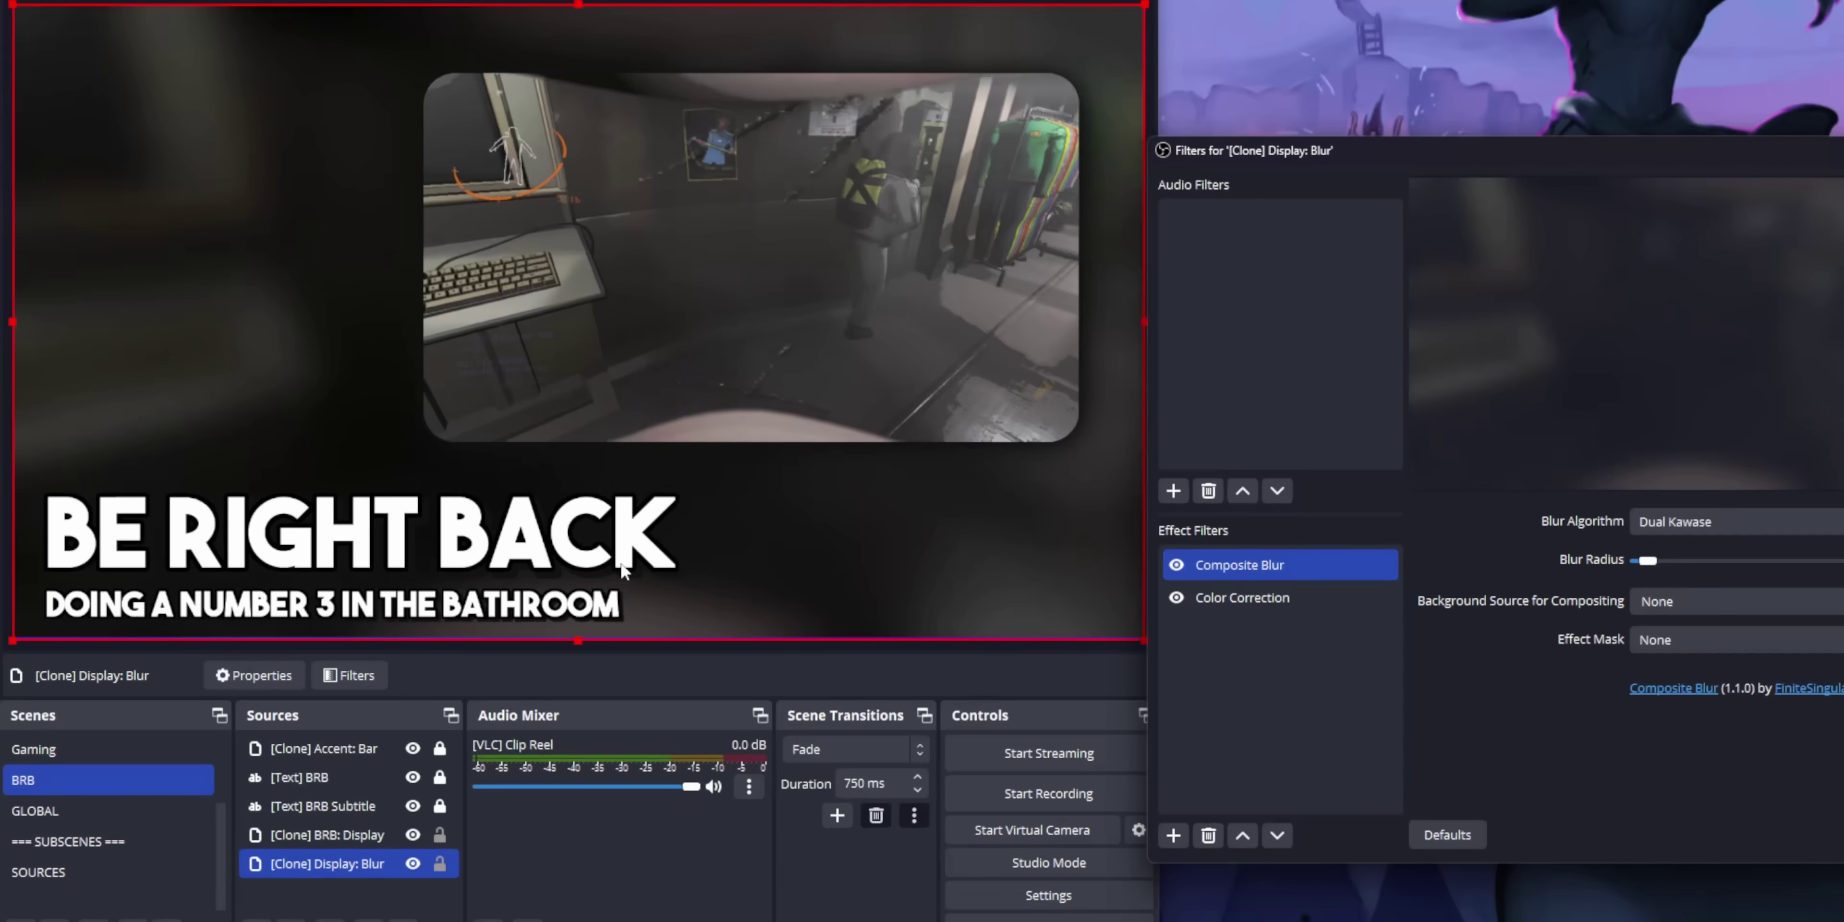
drag(611, 567, 696, 572)
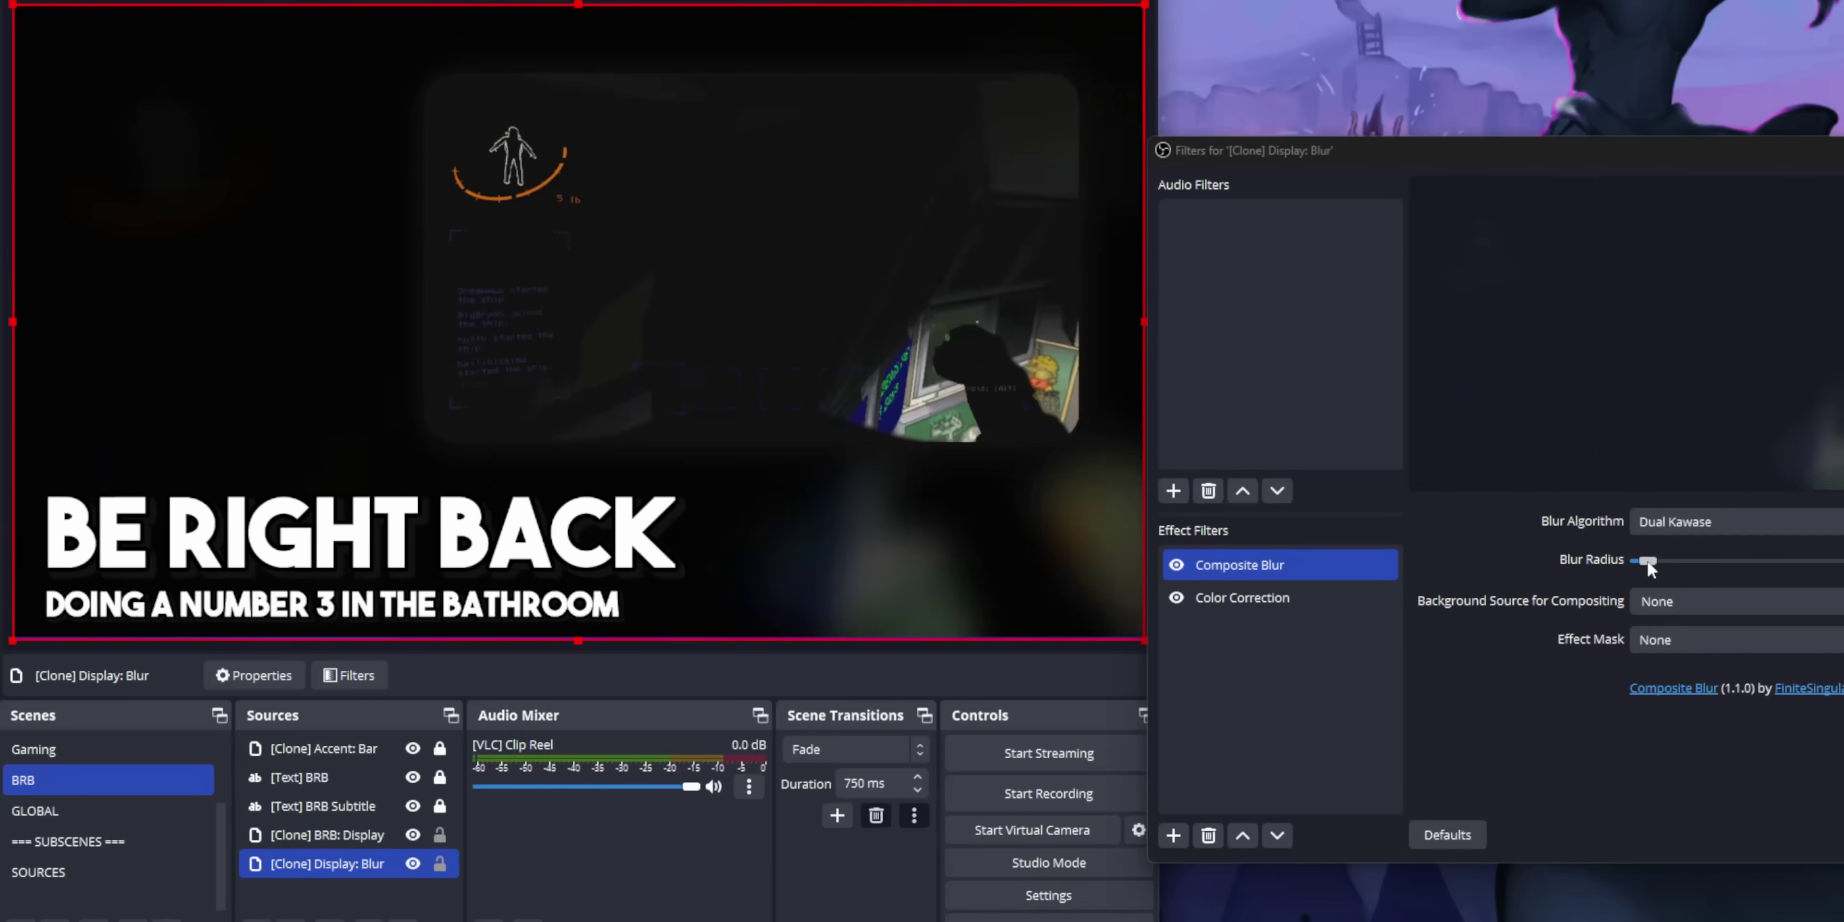
drag(1646, 566, 1700, 563)
Switch between Gaming and BRB to show the blurred gameplay behind the Be Right Back text
click(236, 748)
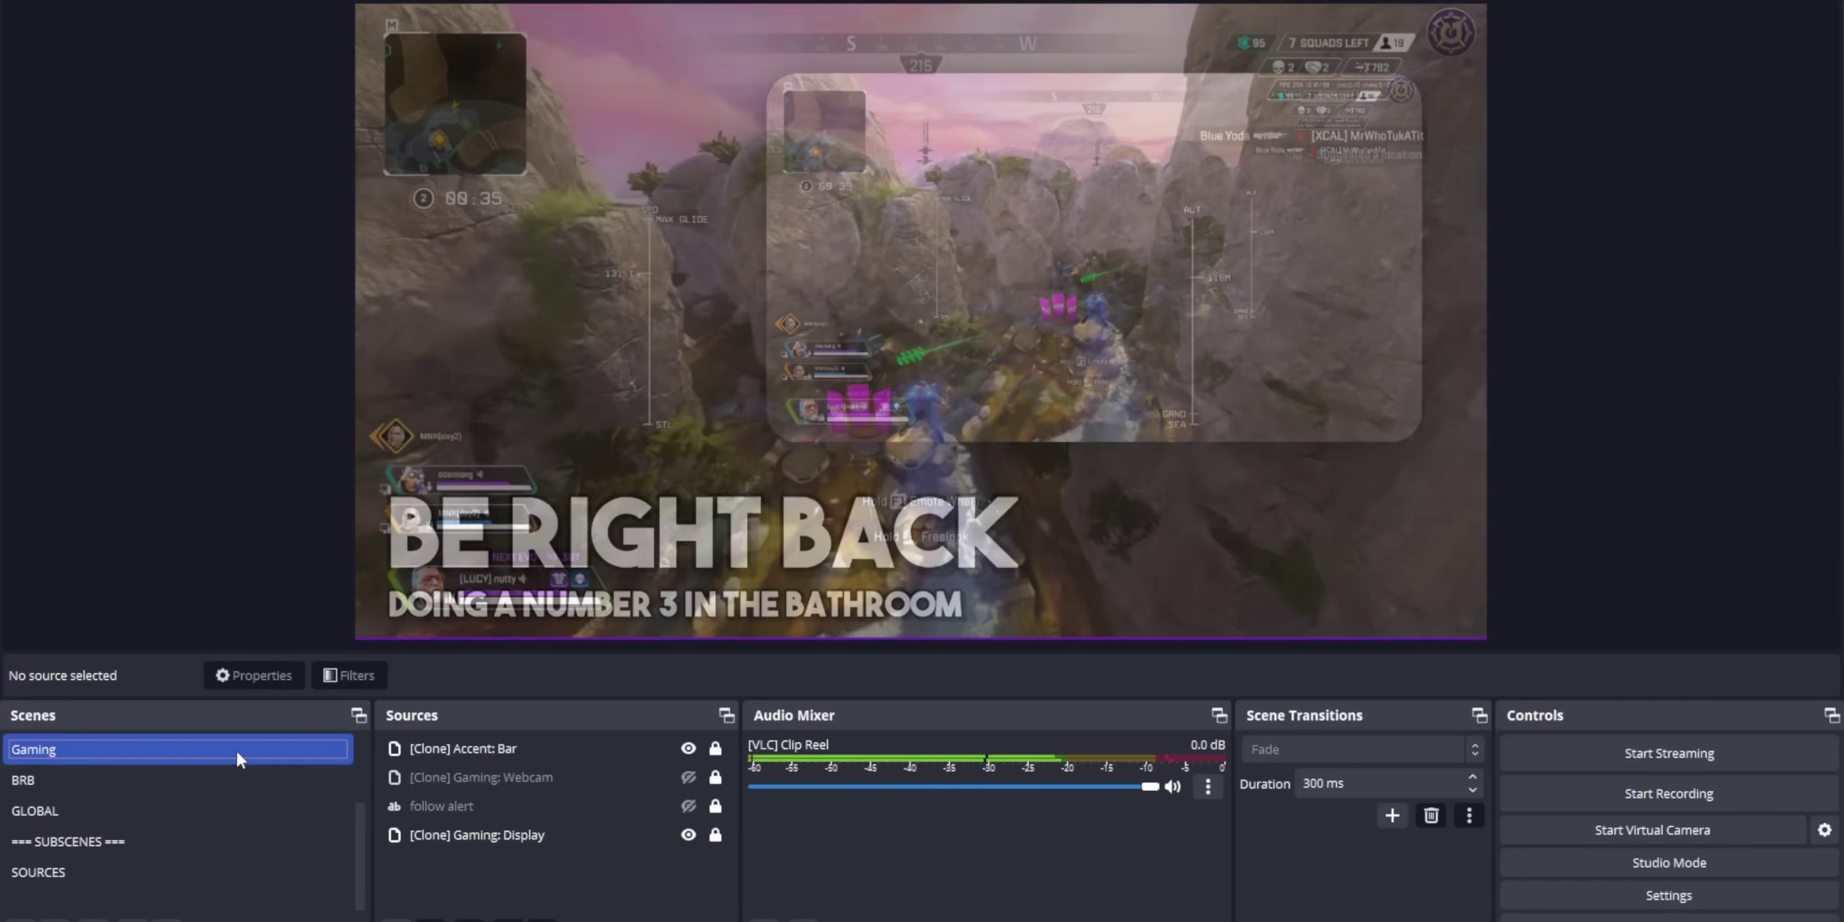
click(230, 772)
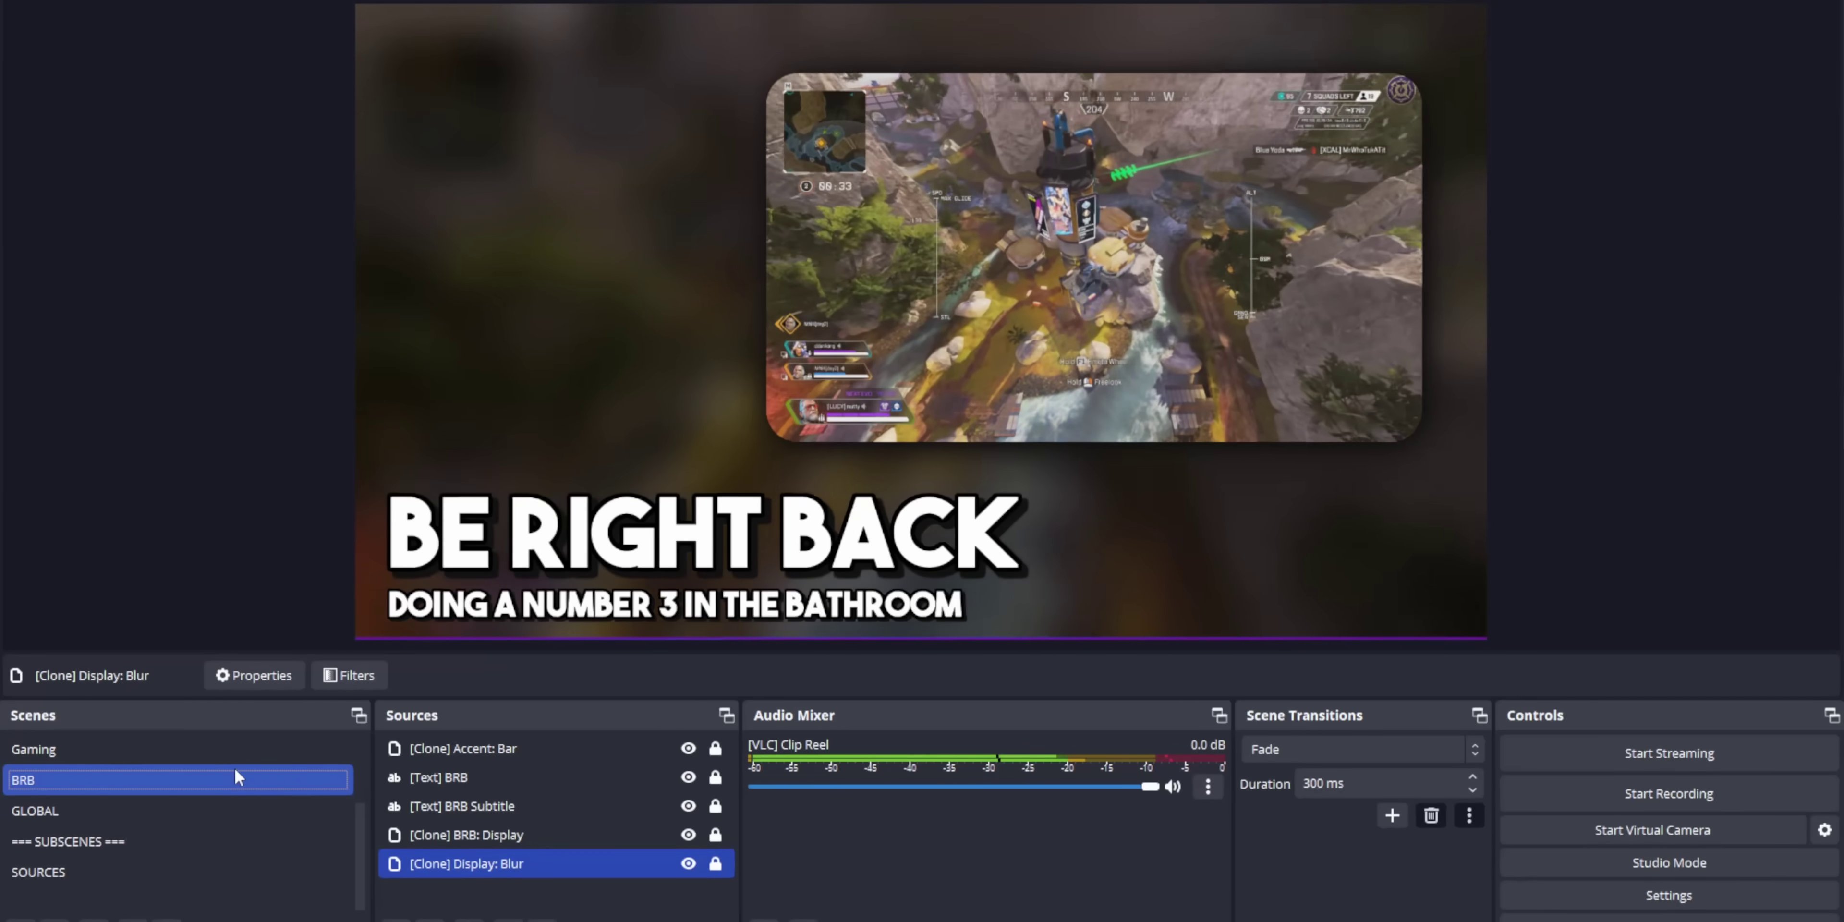
click(238, 751)
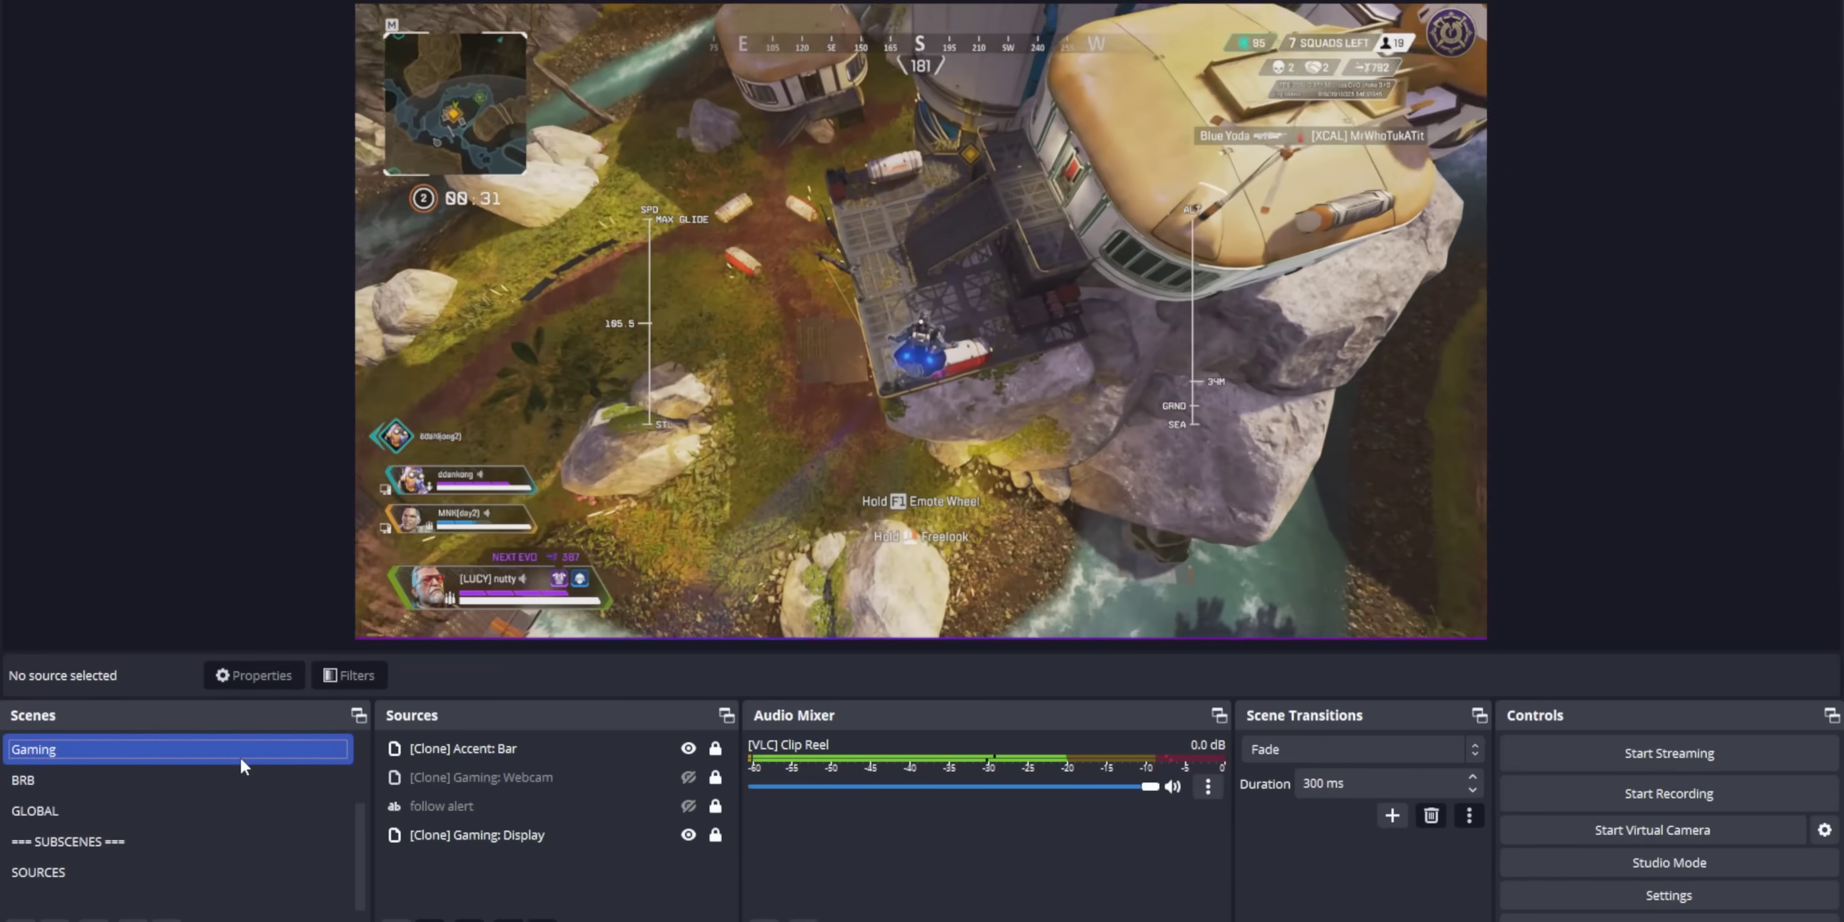
click(236, 790)
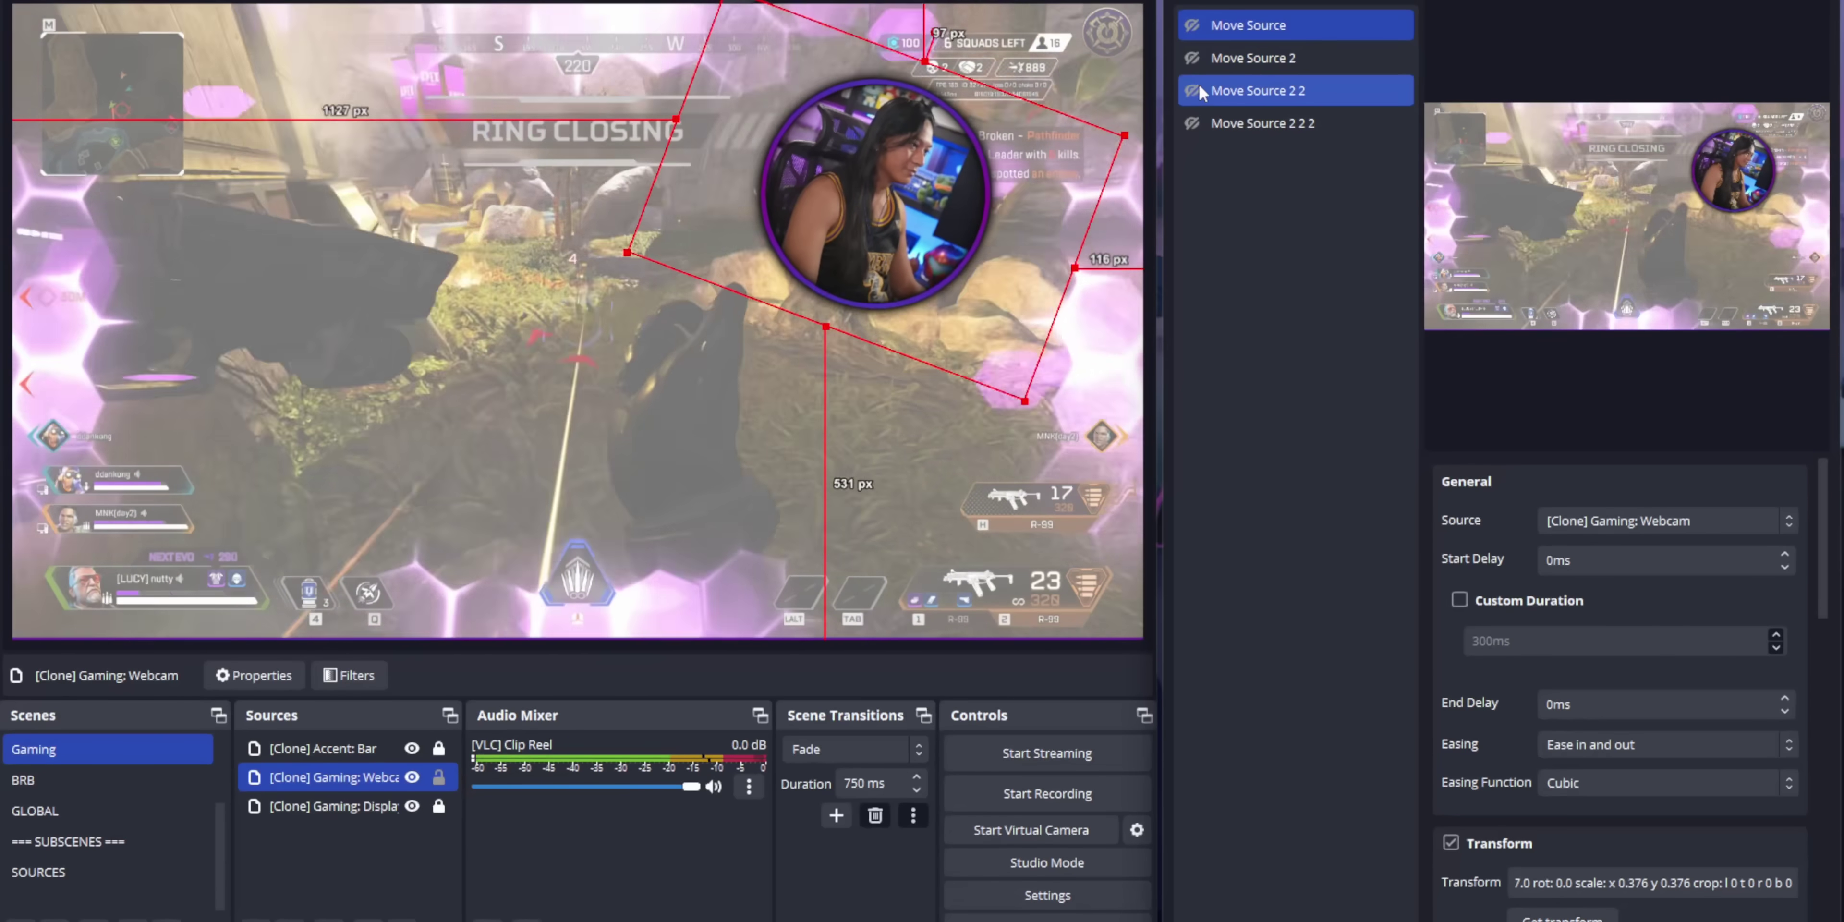
Replay the webcam's Move Source 2, 2 2 and 2 2 2 animations and the Move Value 2 text animation
click(1191, 124)
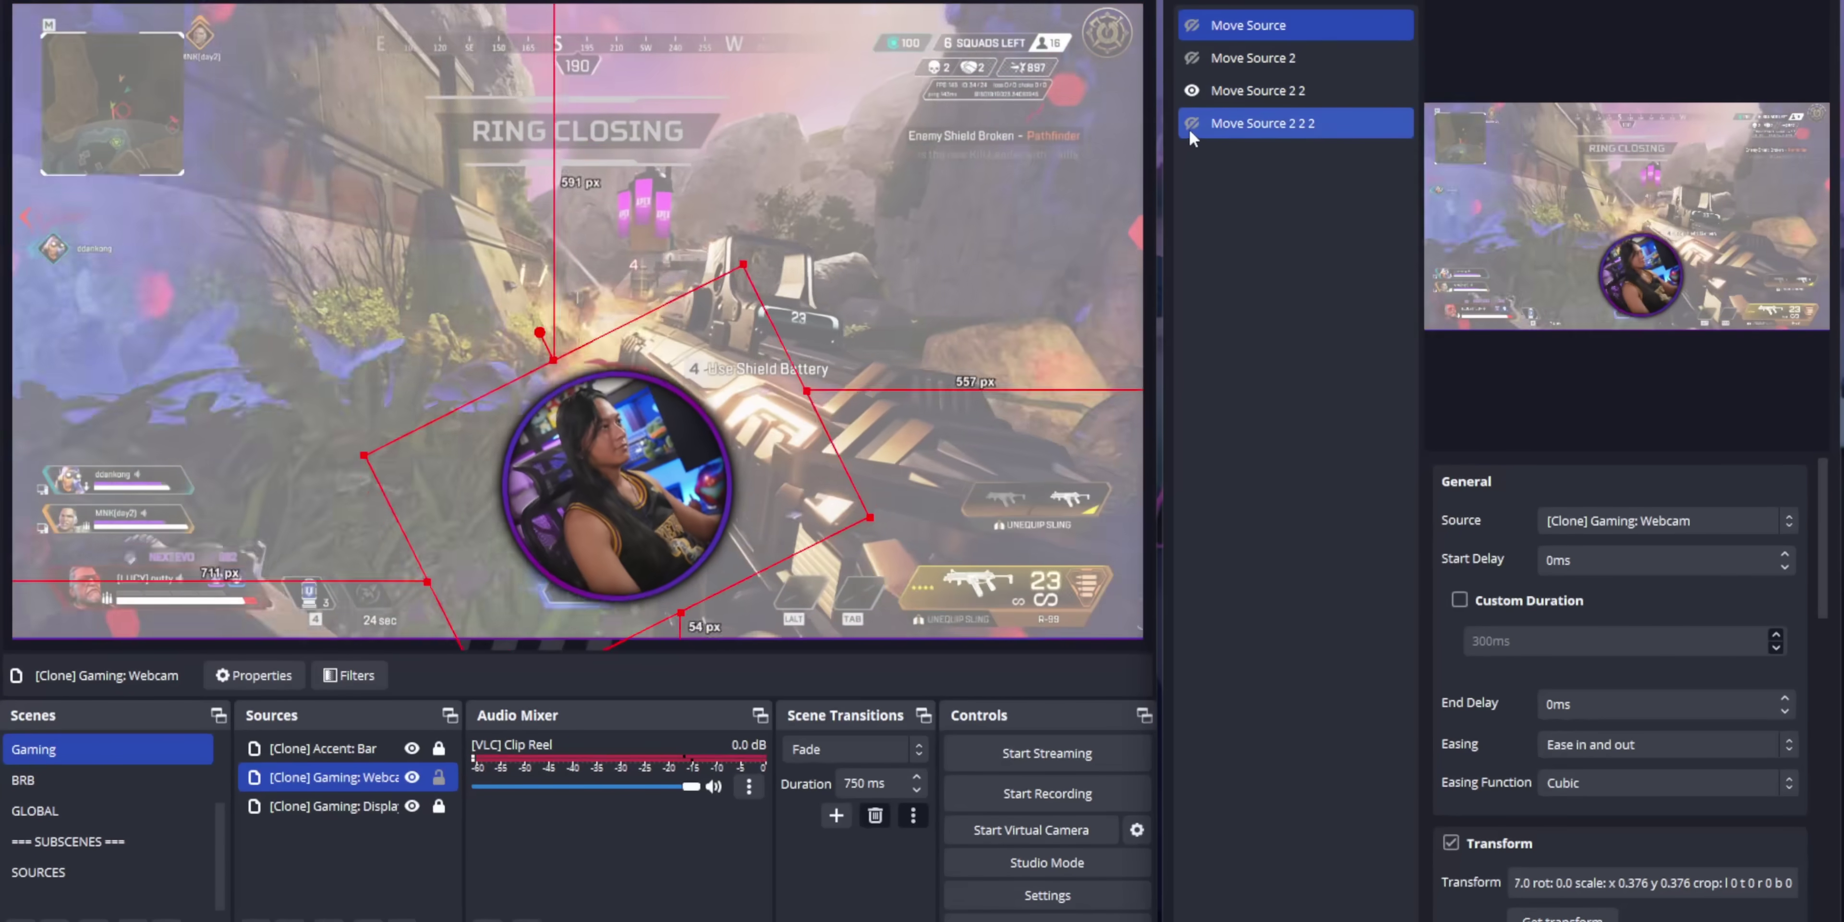
click(1192, 58)
click(1194, 90)
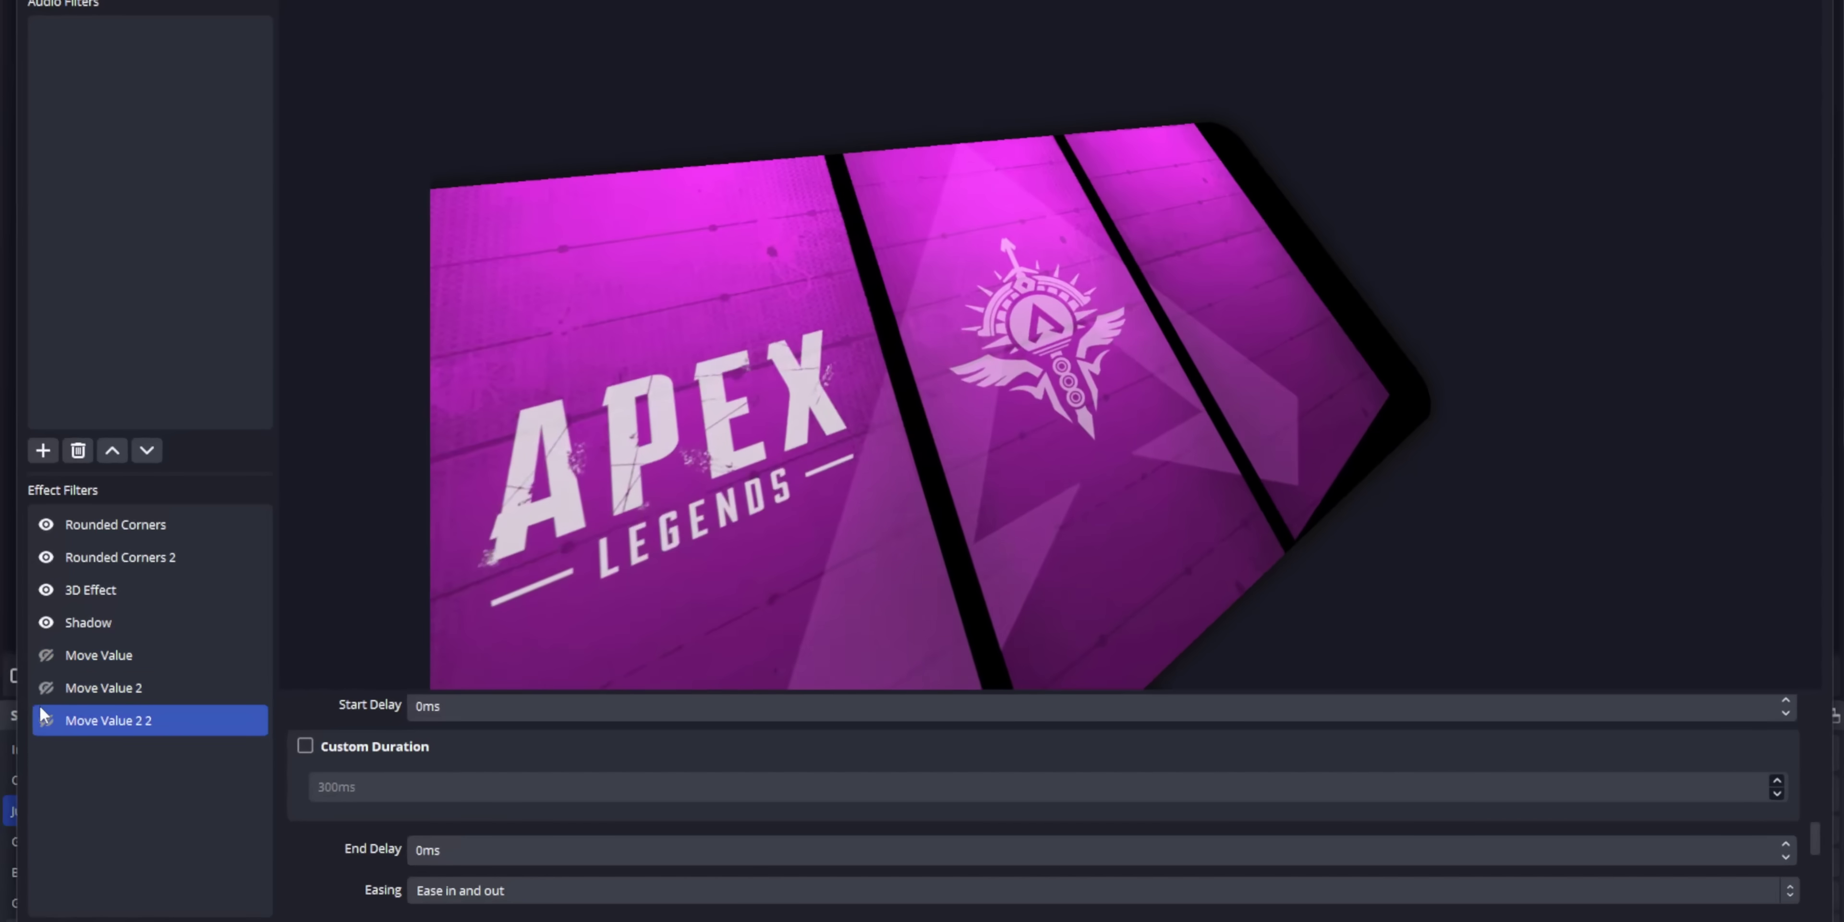
click(46, 721)
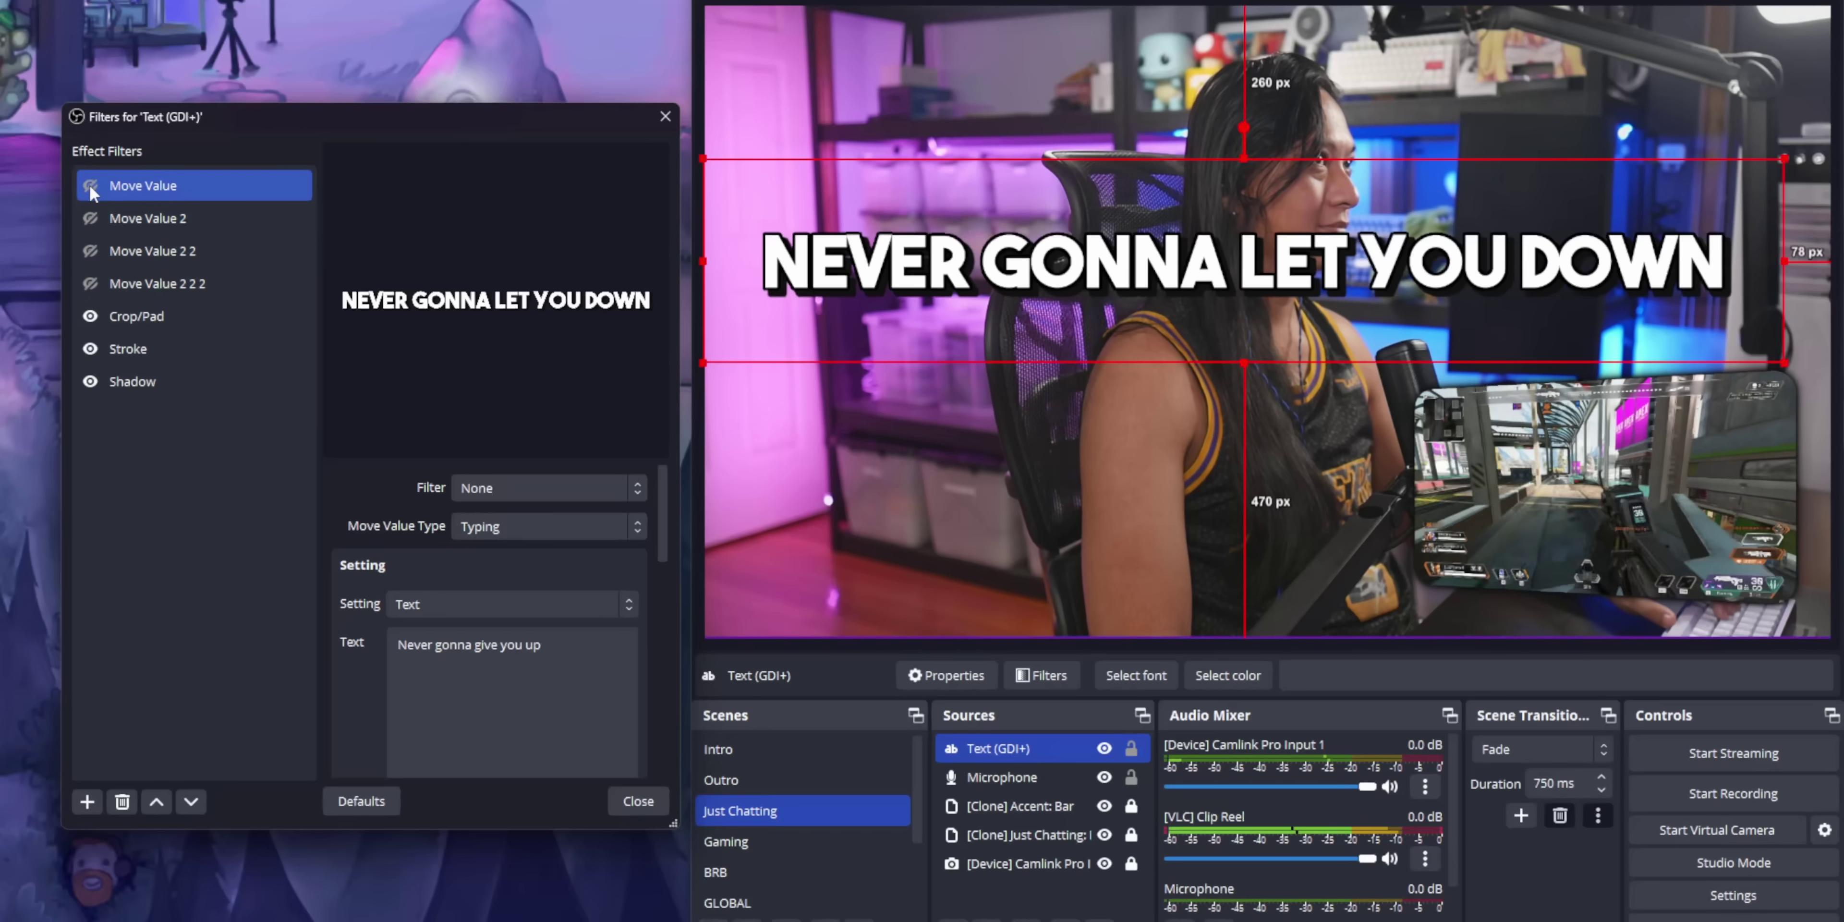
click(90, 187)
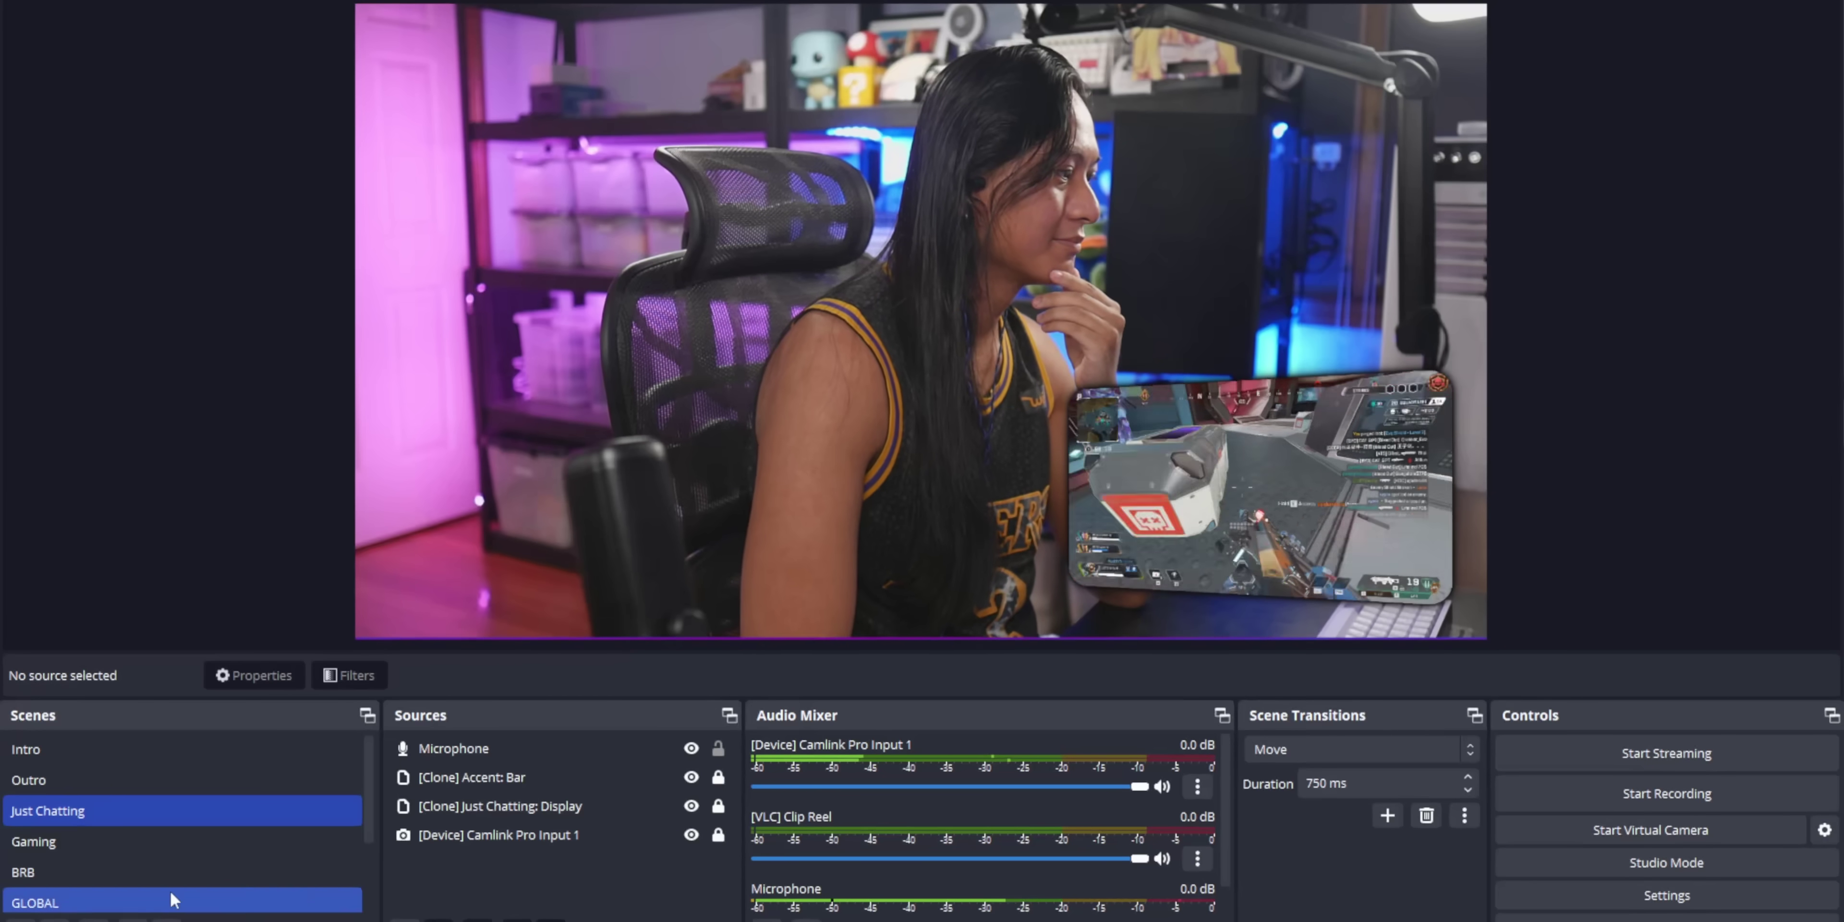
Switch scenes Gaming, Just Chatting, Gaming, Outro, then Gaming again to show the Move transition
click(165, 839)
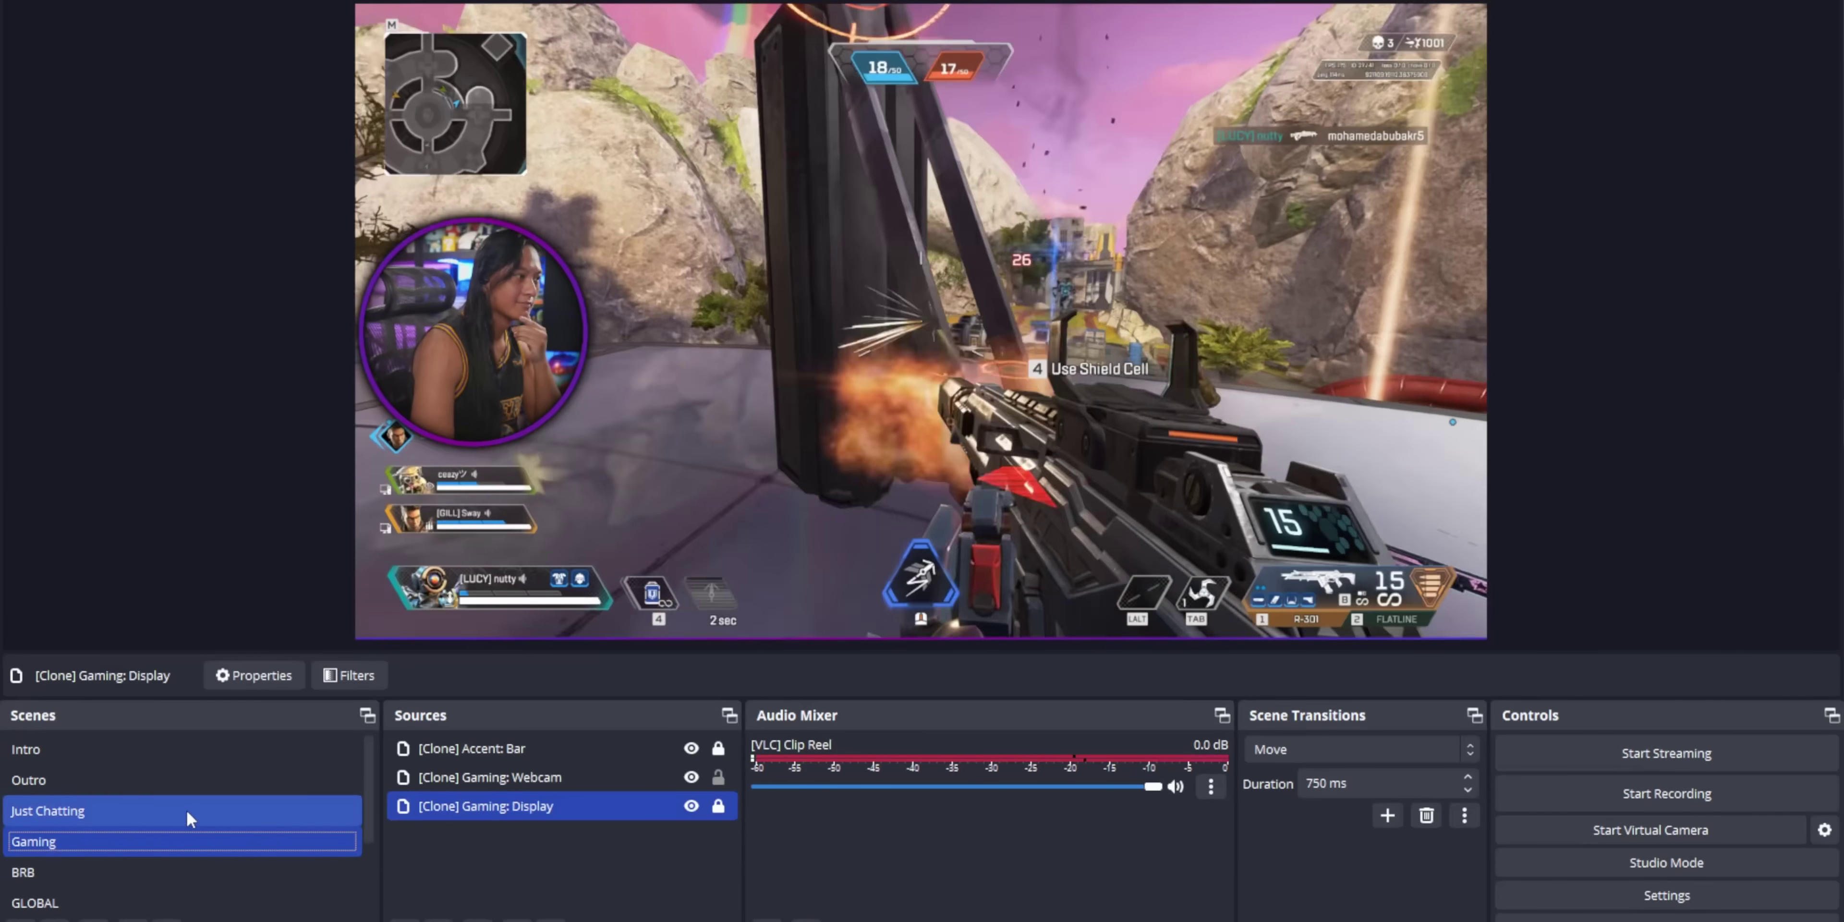
click(186, 808)
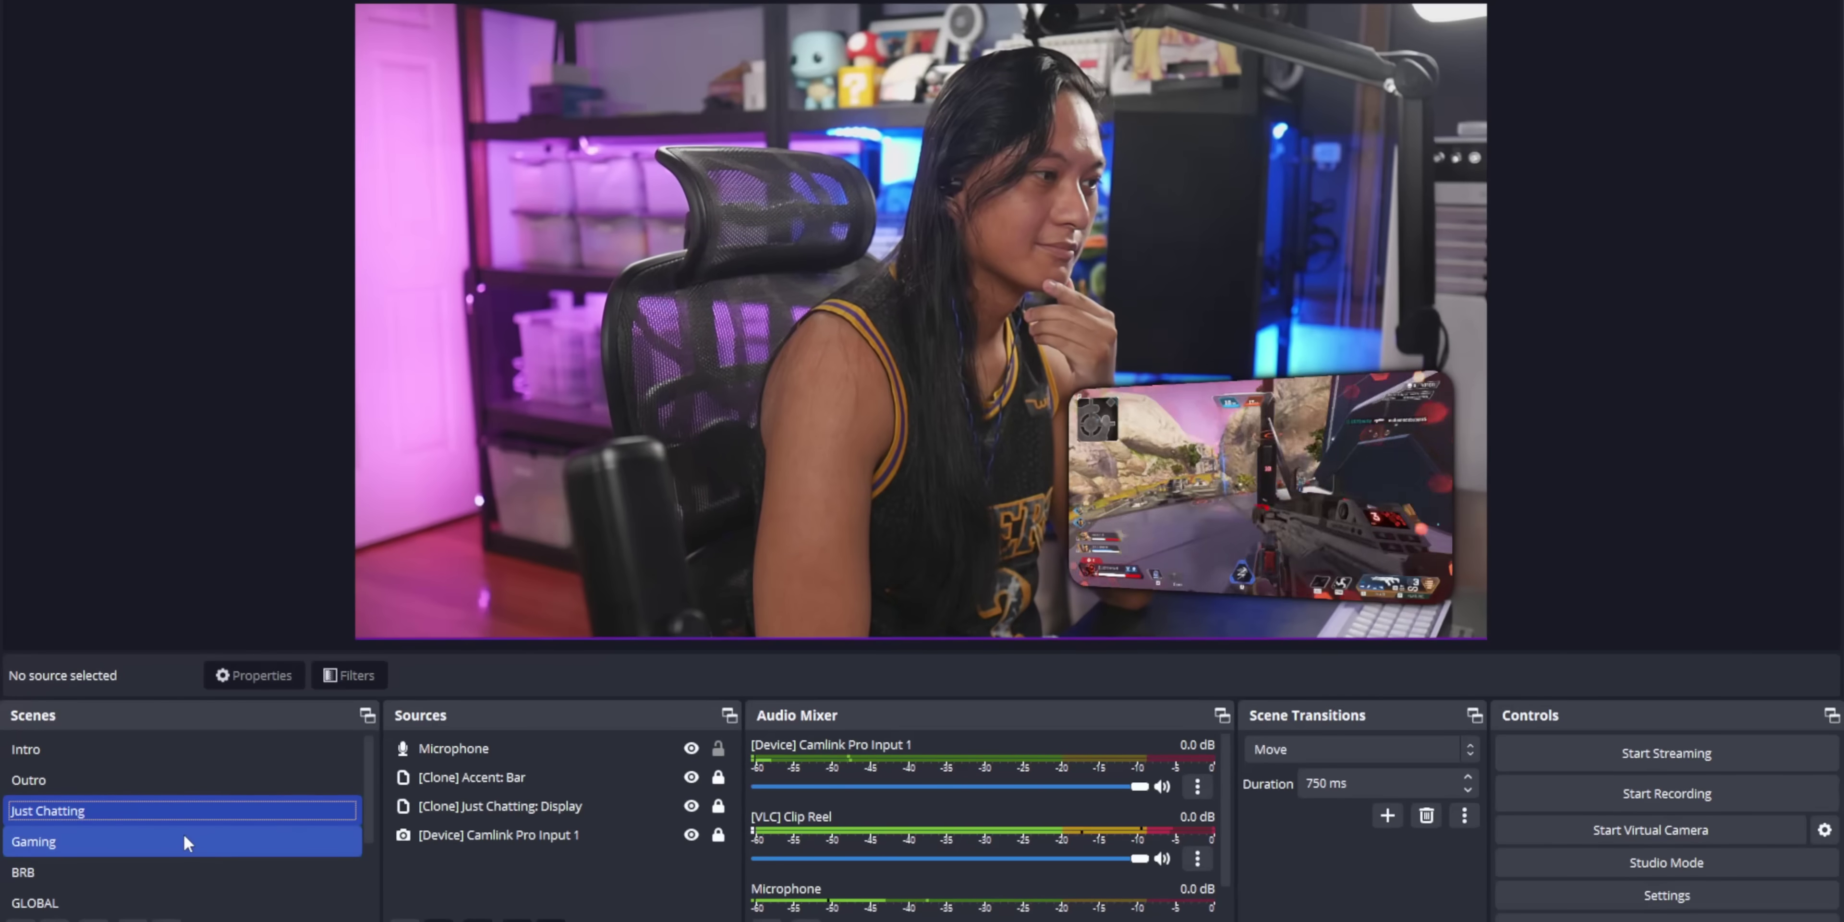
click(184, 836)
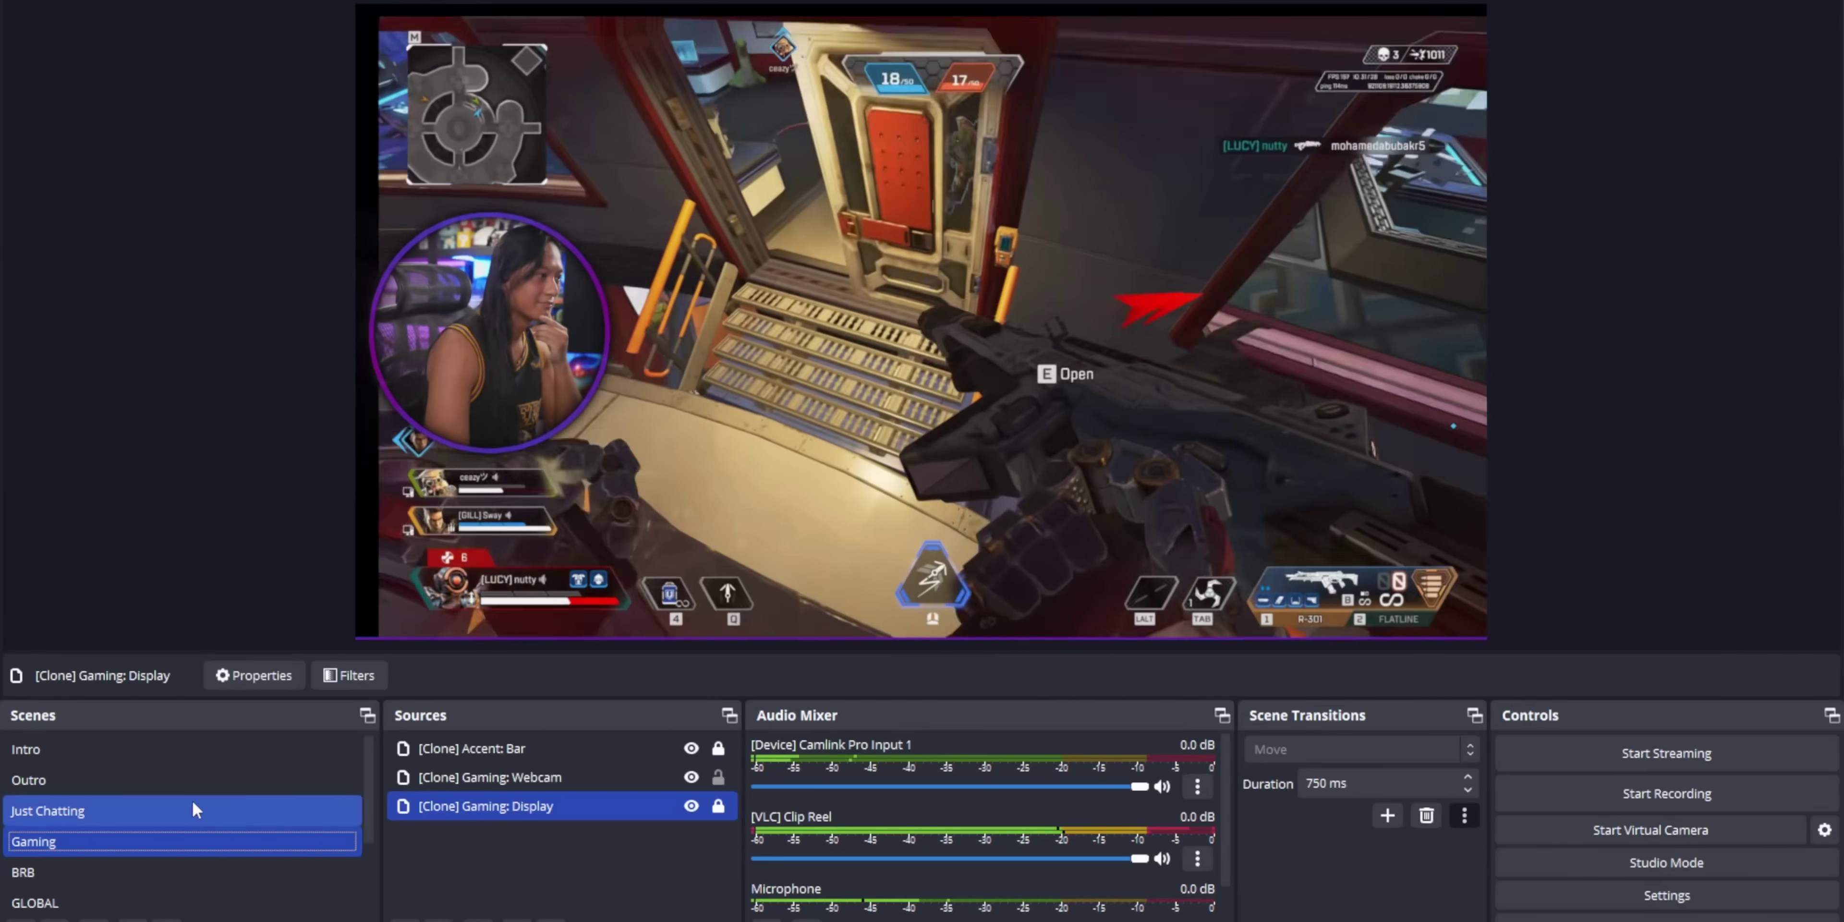
click(188, 780)
click(170, 835)
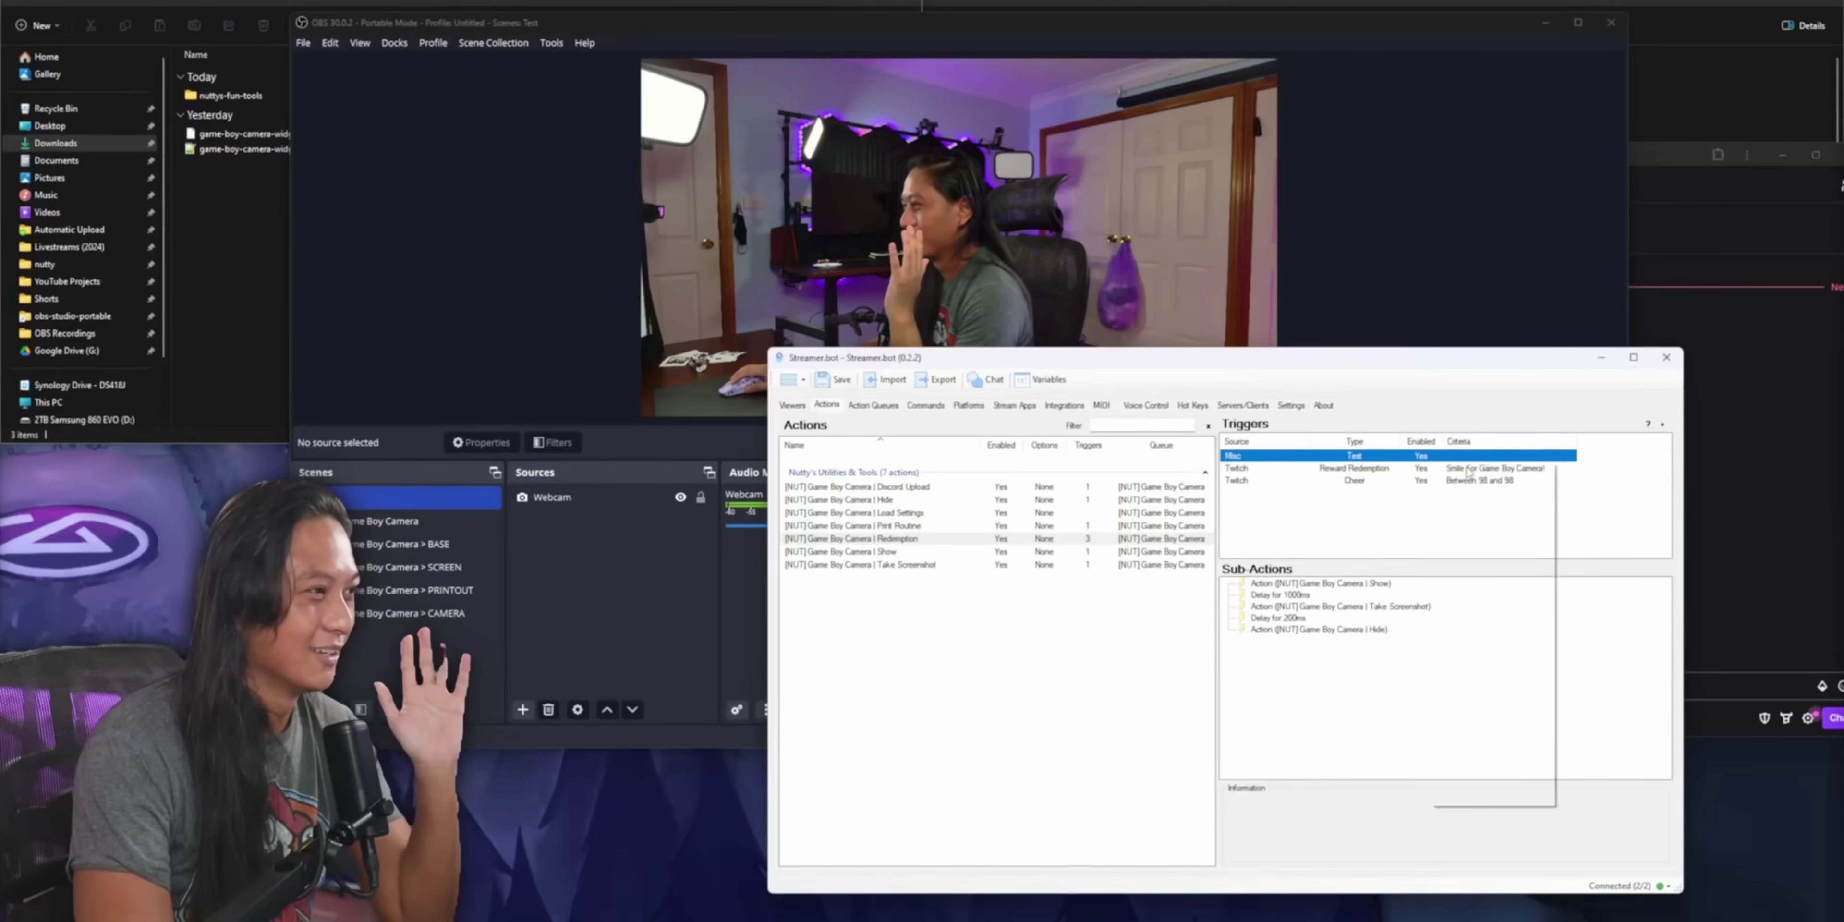
Bring OBS in front of Streamer.bot to show the Game Boy Camera widget over the webcam
click(1399, 288)
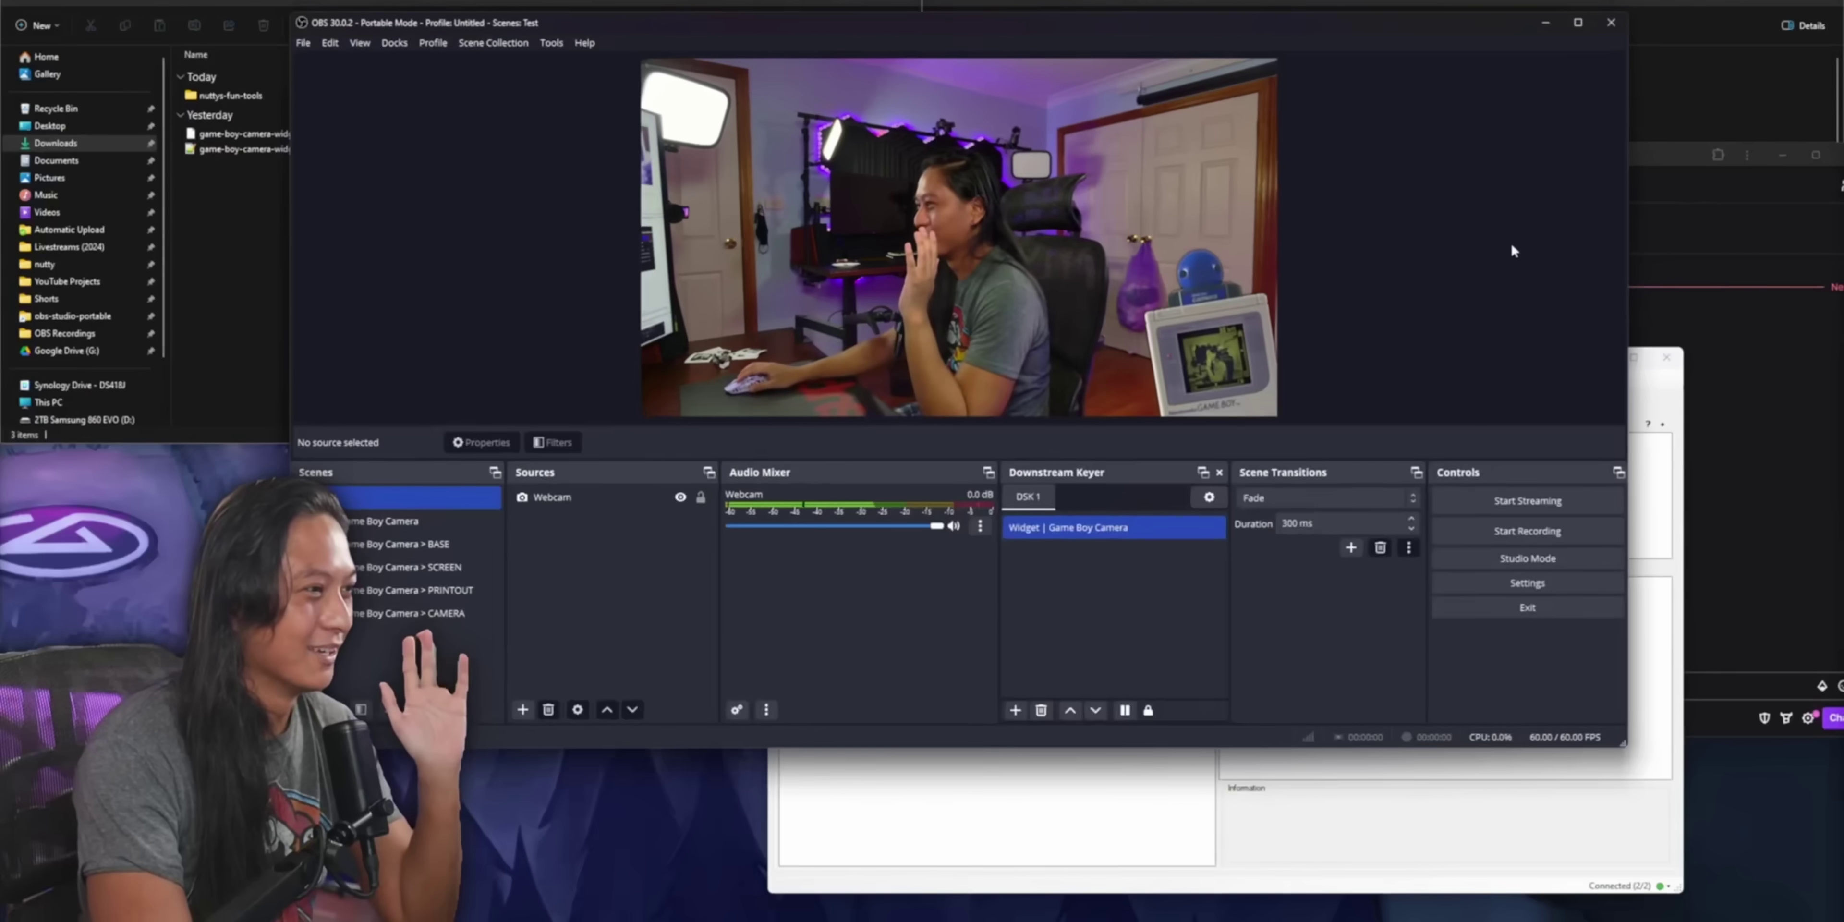